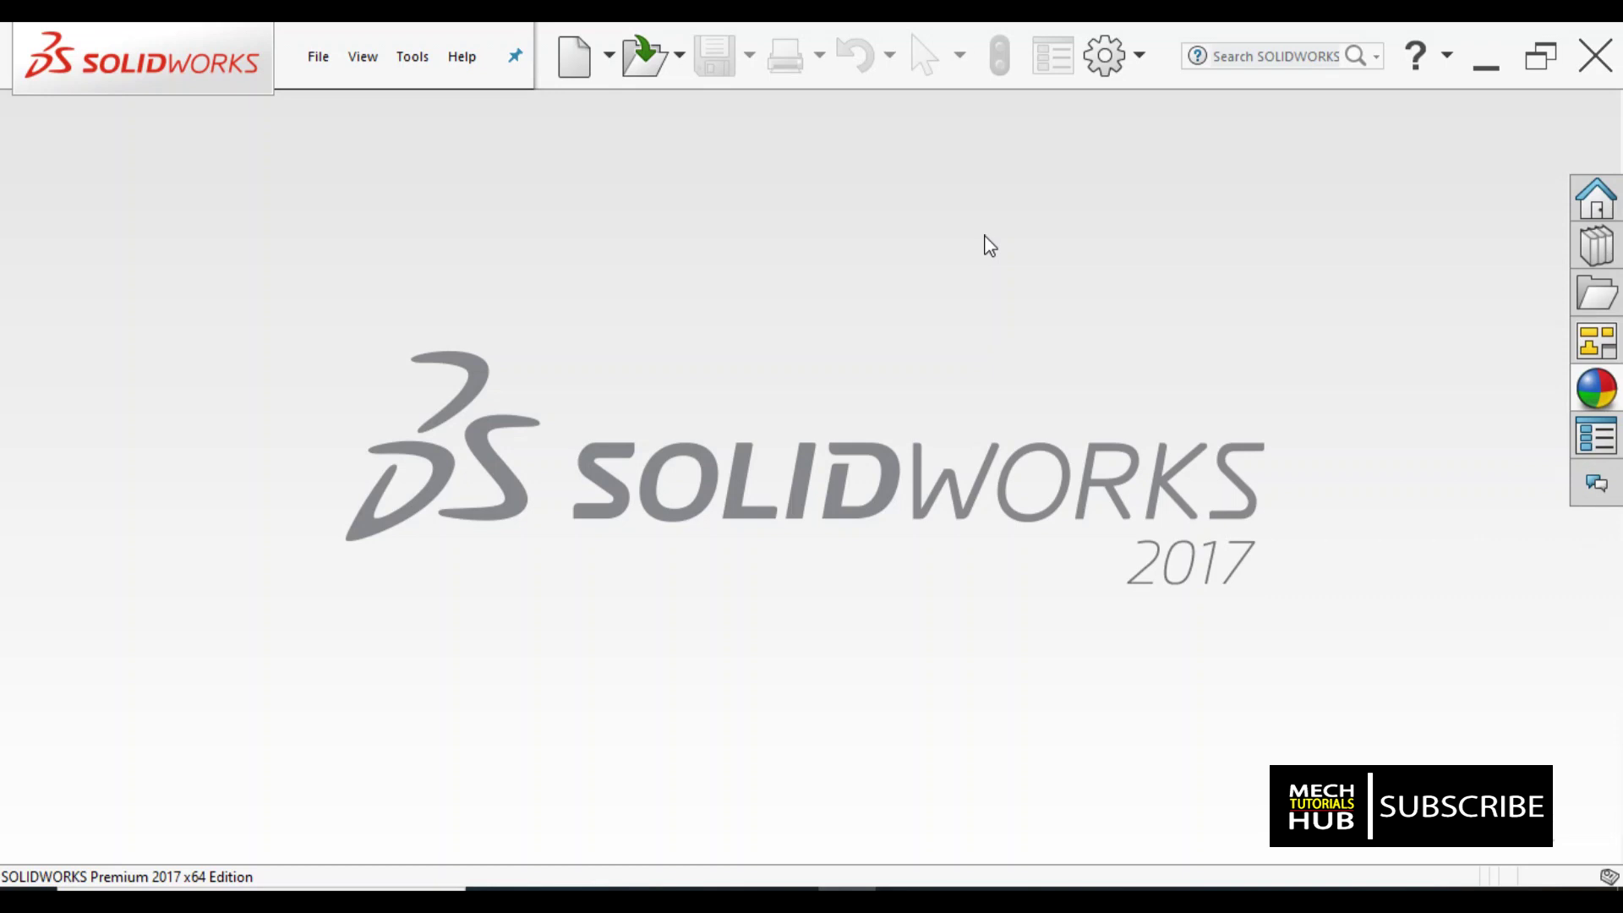
# Enable the PhotoView 360 add-in for the current session.
pyautogui.click(1141, 59)
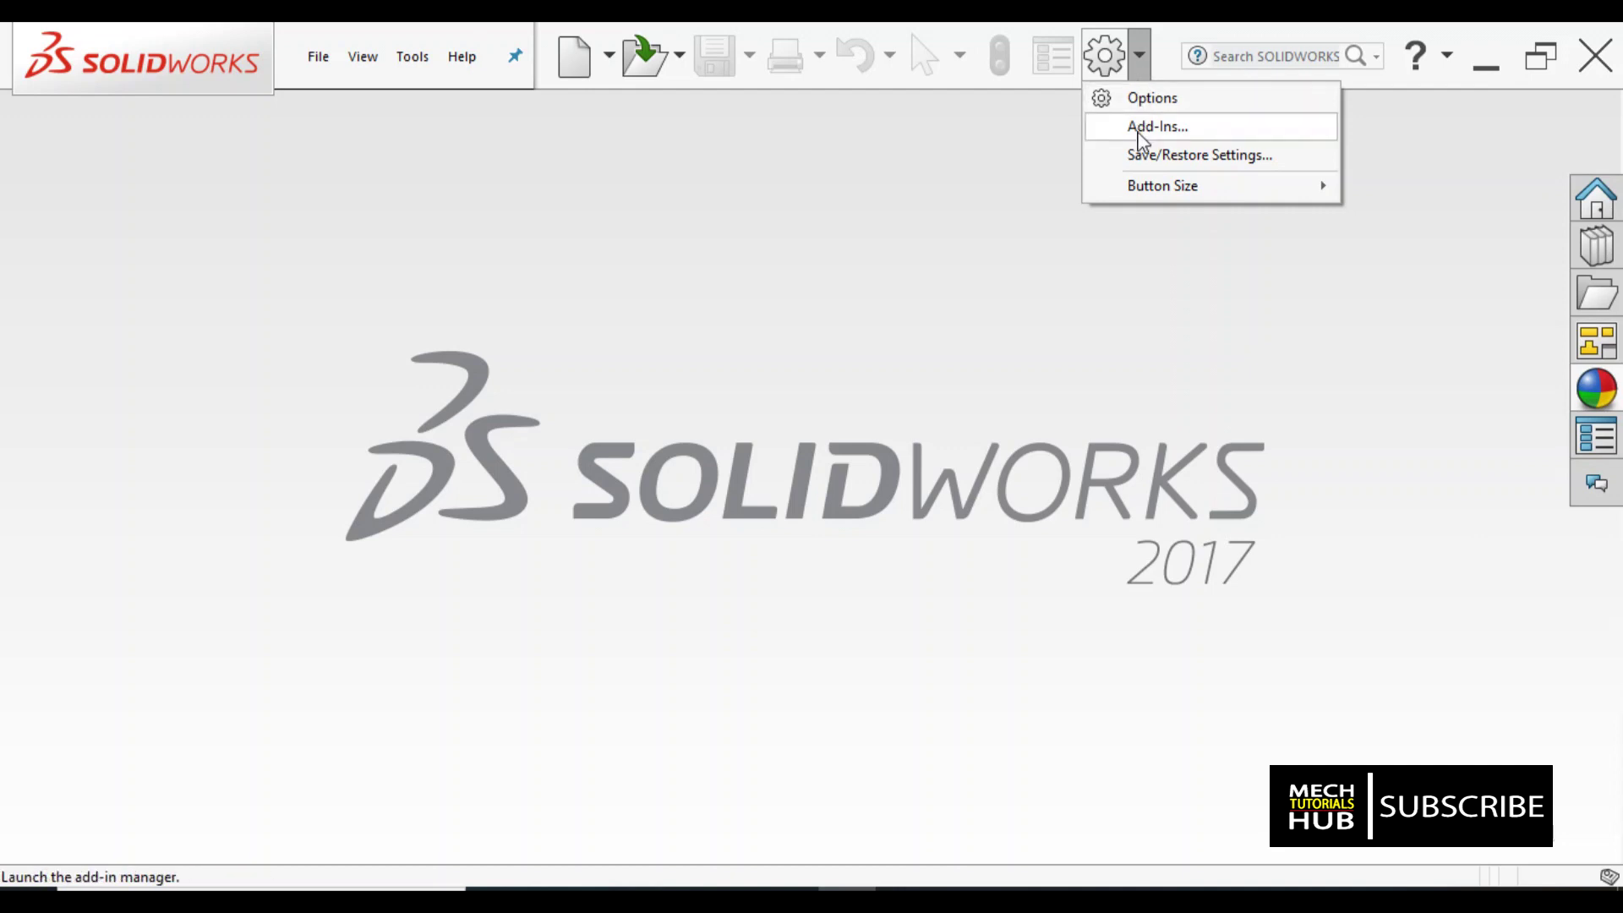
pyautogui.click(1140, 128)
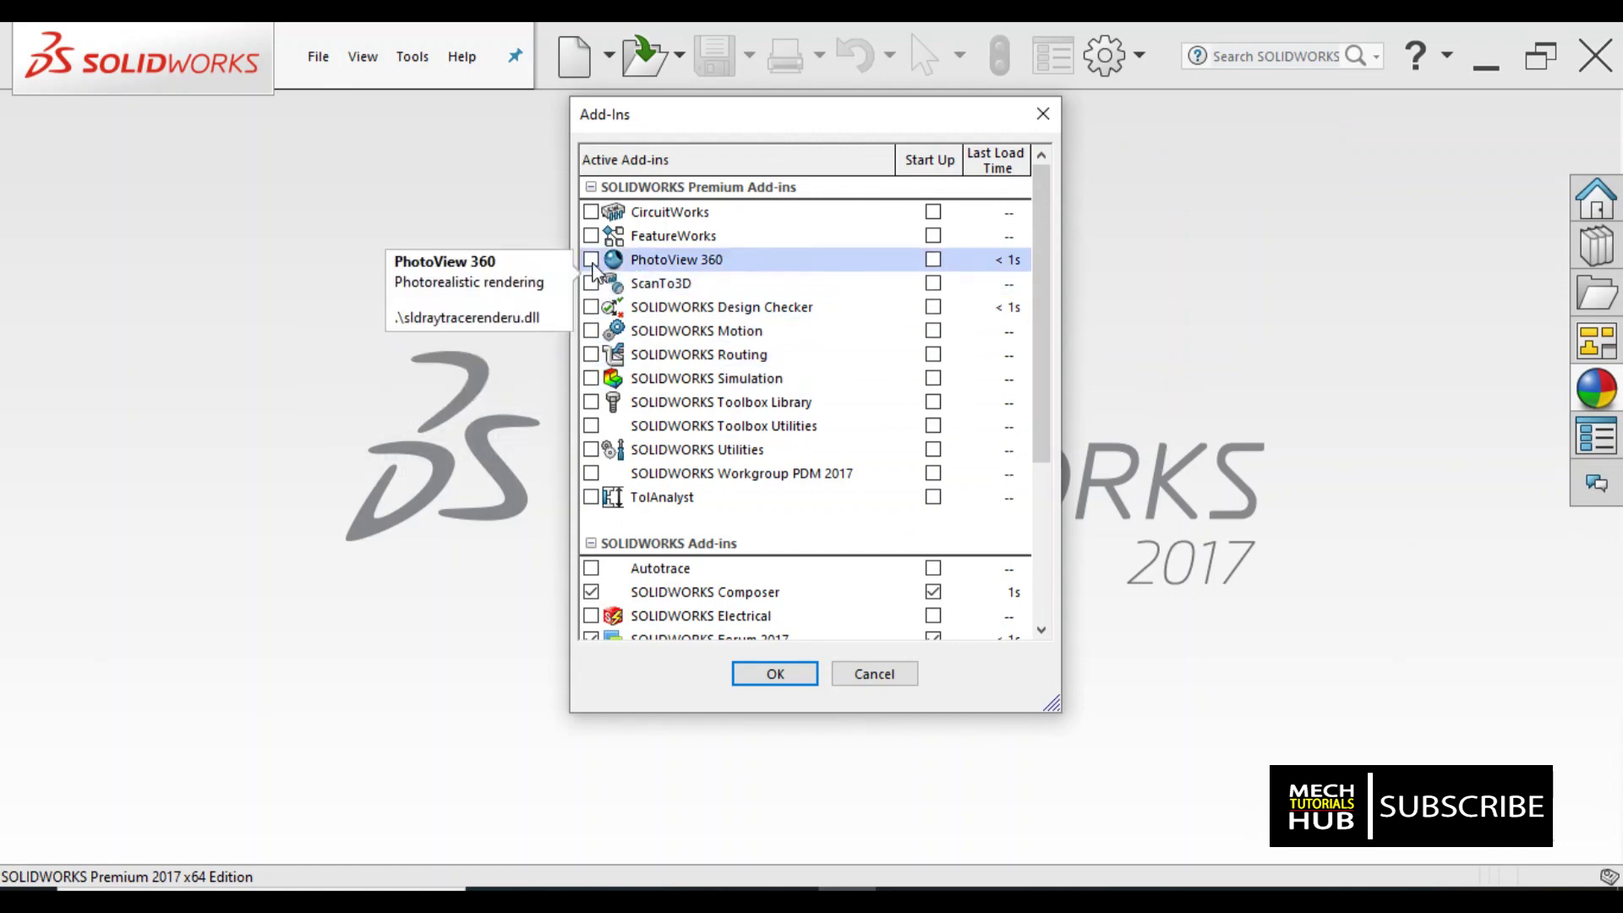
pyautogui.click(591, 260)
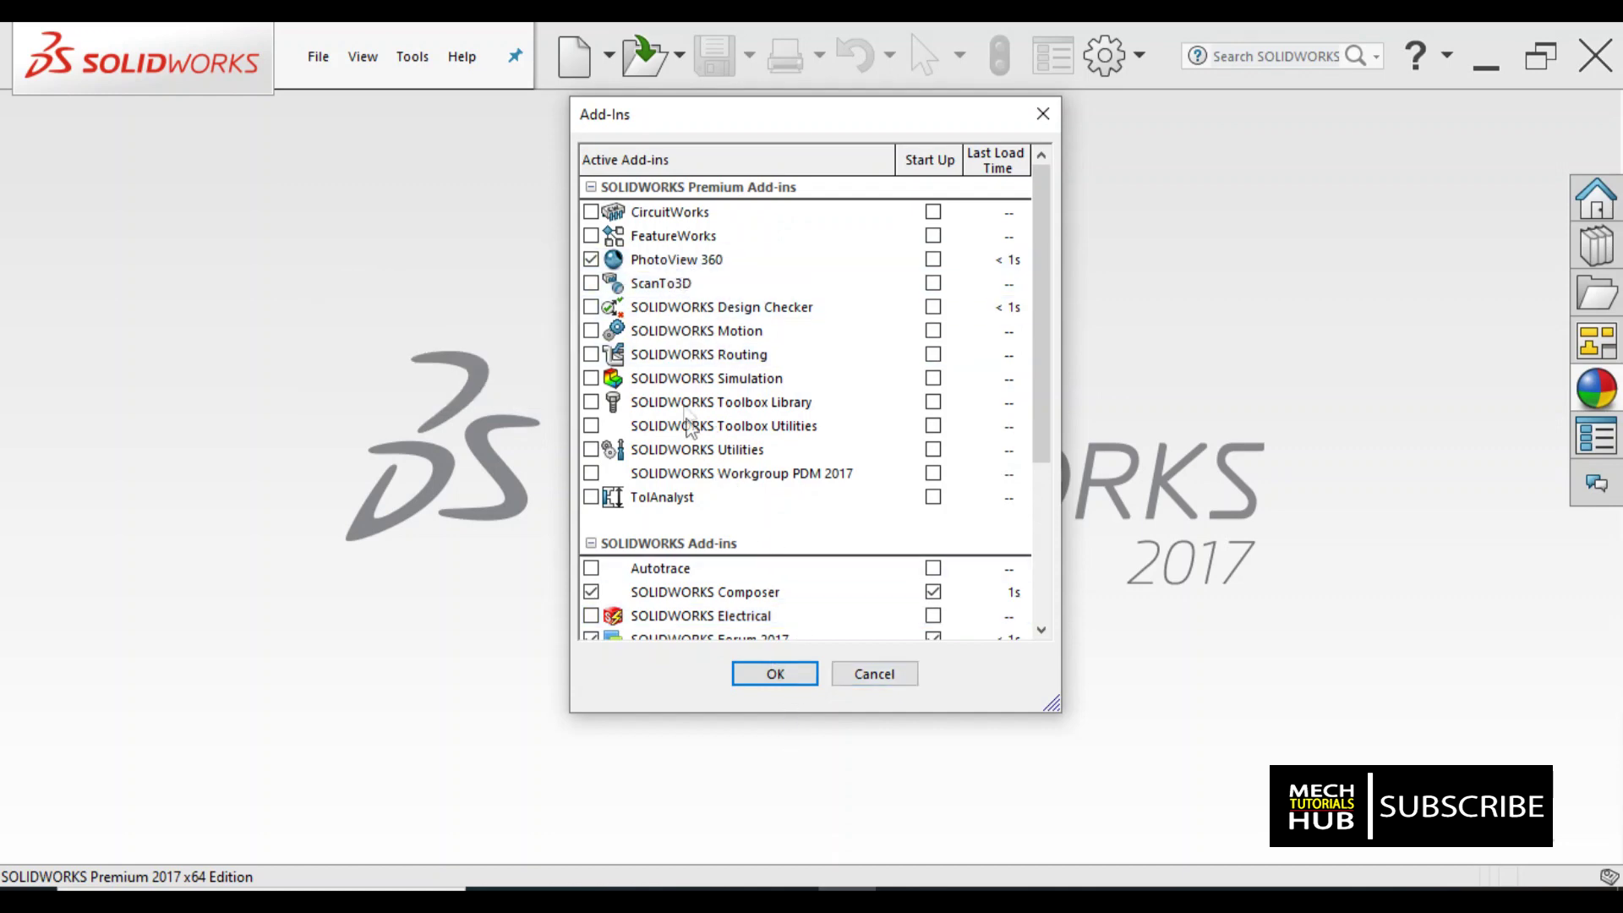
pyautogui.click(788, 680)
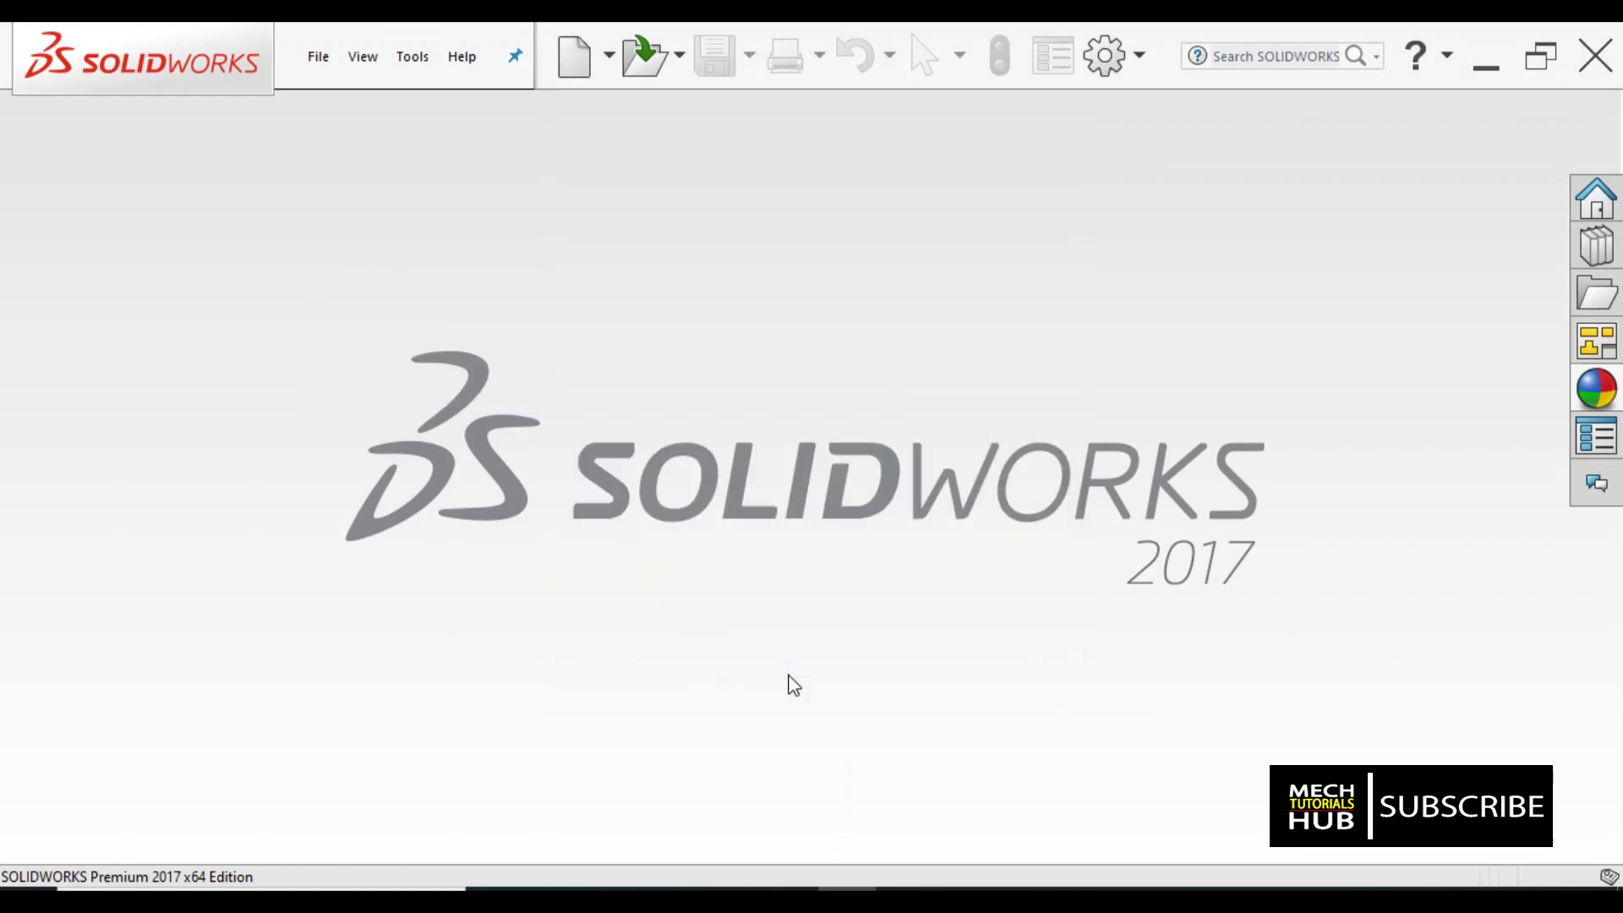
# Create a new part document, and open the existing nut part from the Eccentric folder.
pyautogui.click(584, 80)
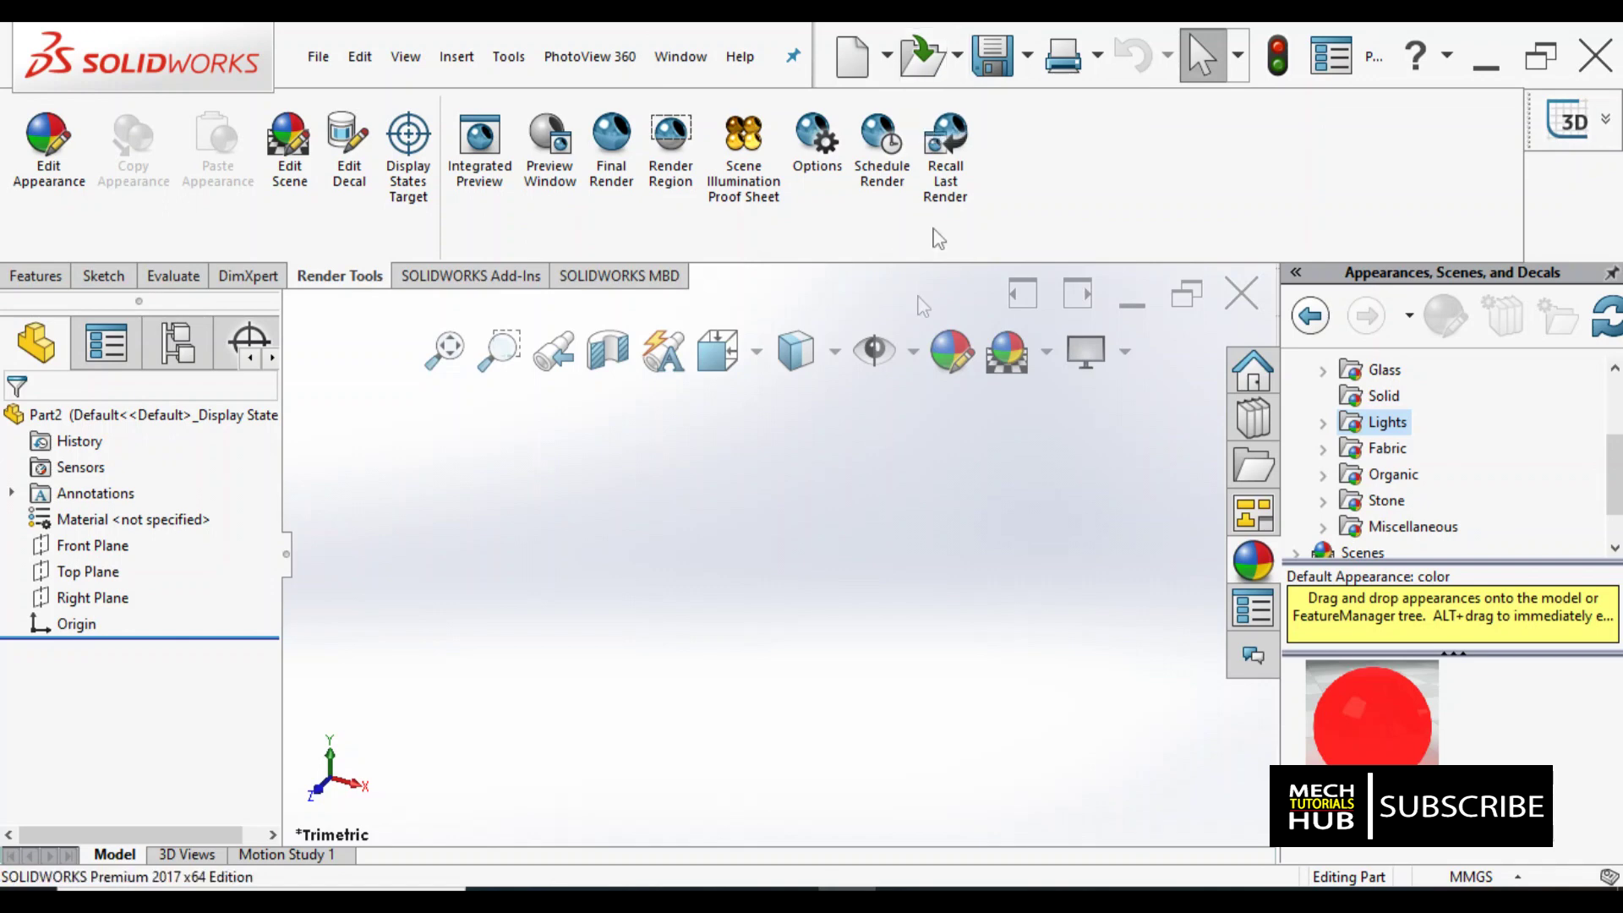
pyautogui.click(916, 66)
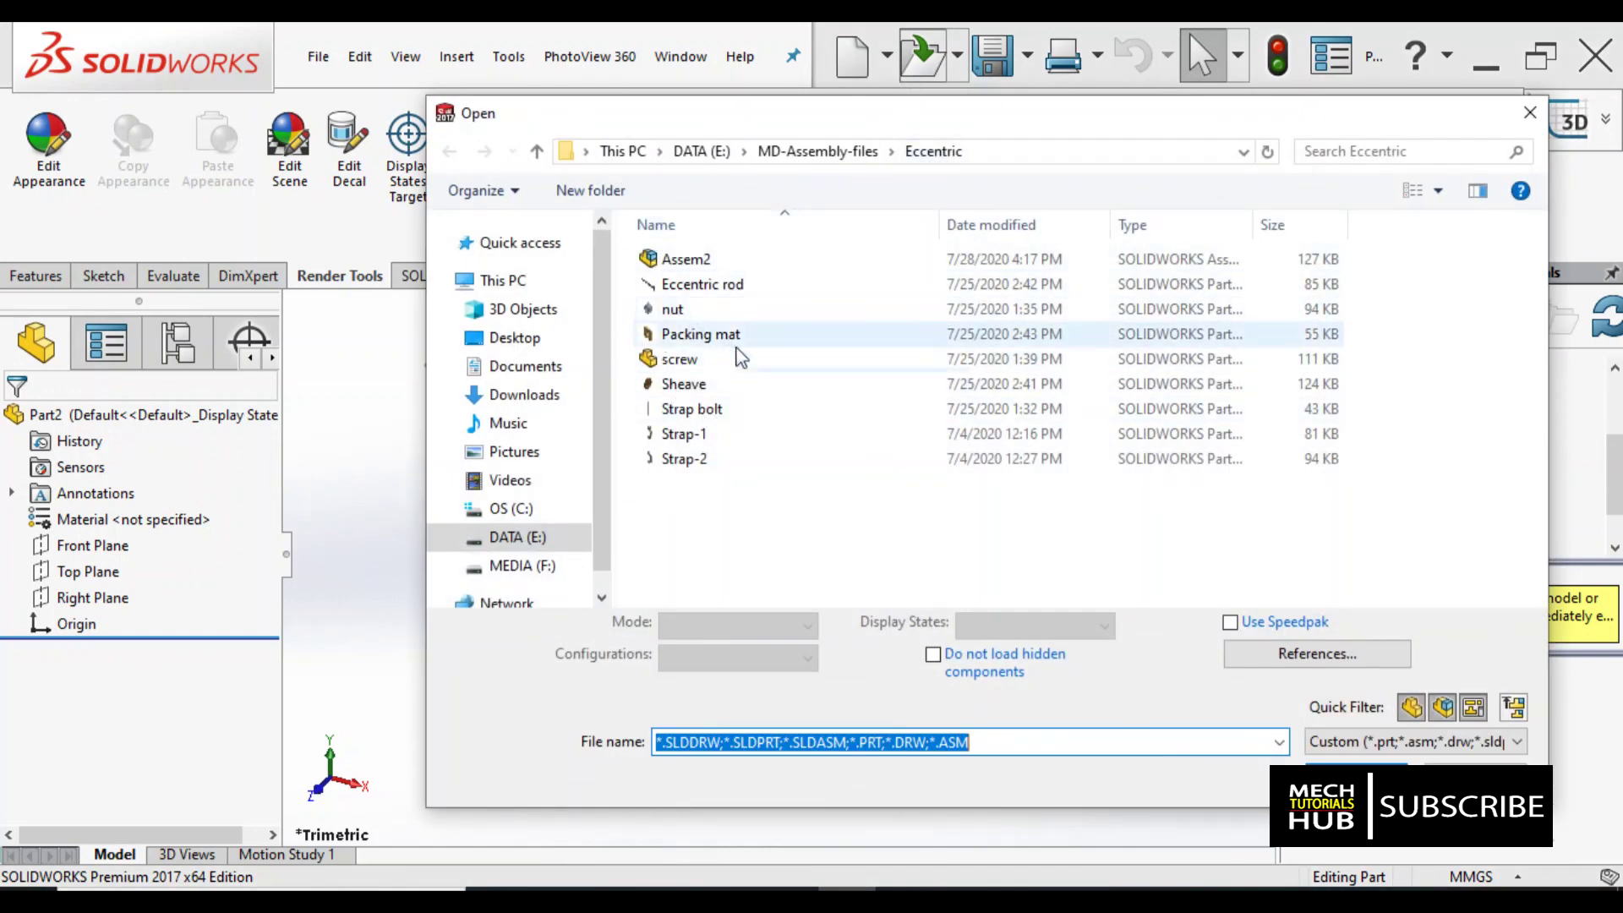
pyautogui.click(672, 313)
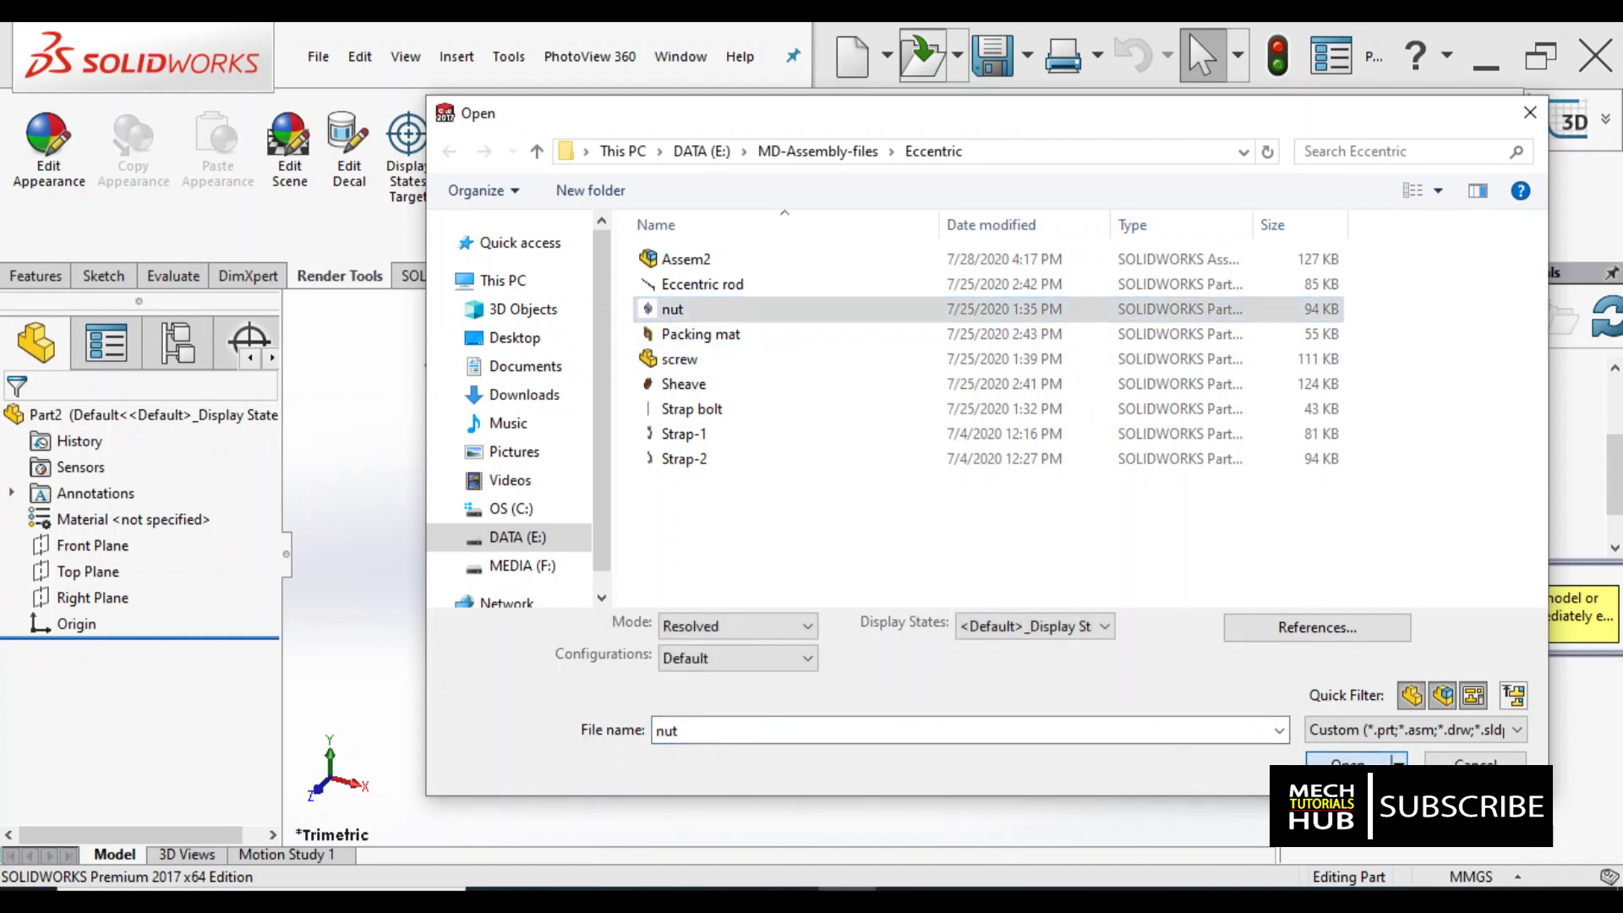
pyautogui.click(1351, 769)
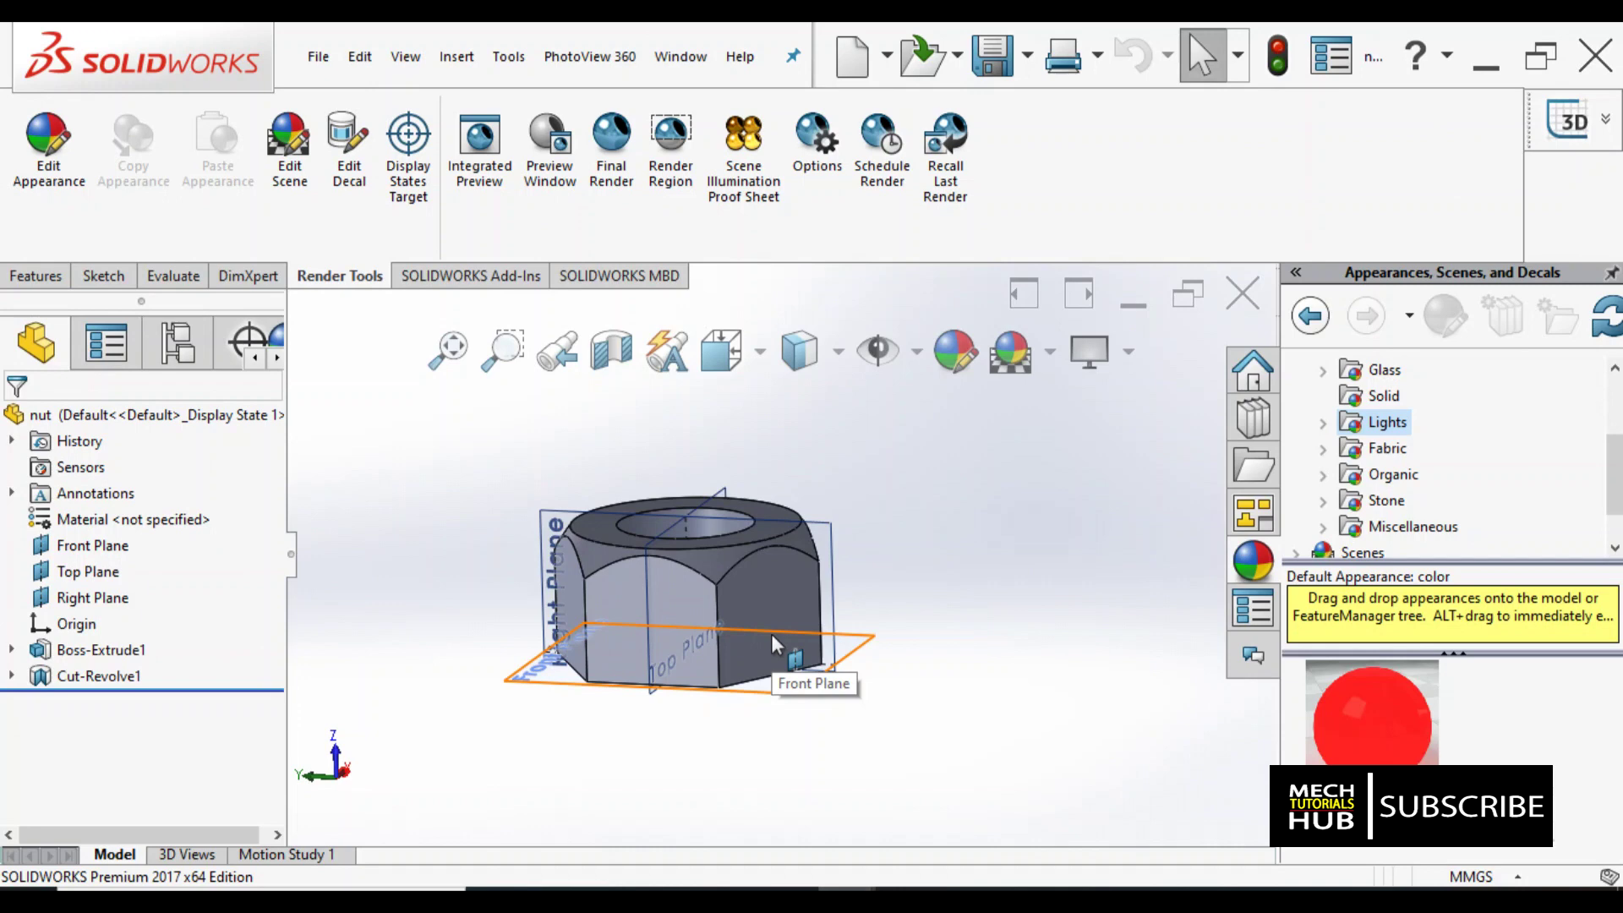
# Hide all reference item types, including the planes, around the nut model.
pyautogui.moveTo(774, 645); pyautogui.dragTo(664, 630, button='middle')
pyautogui.click(878, 350)
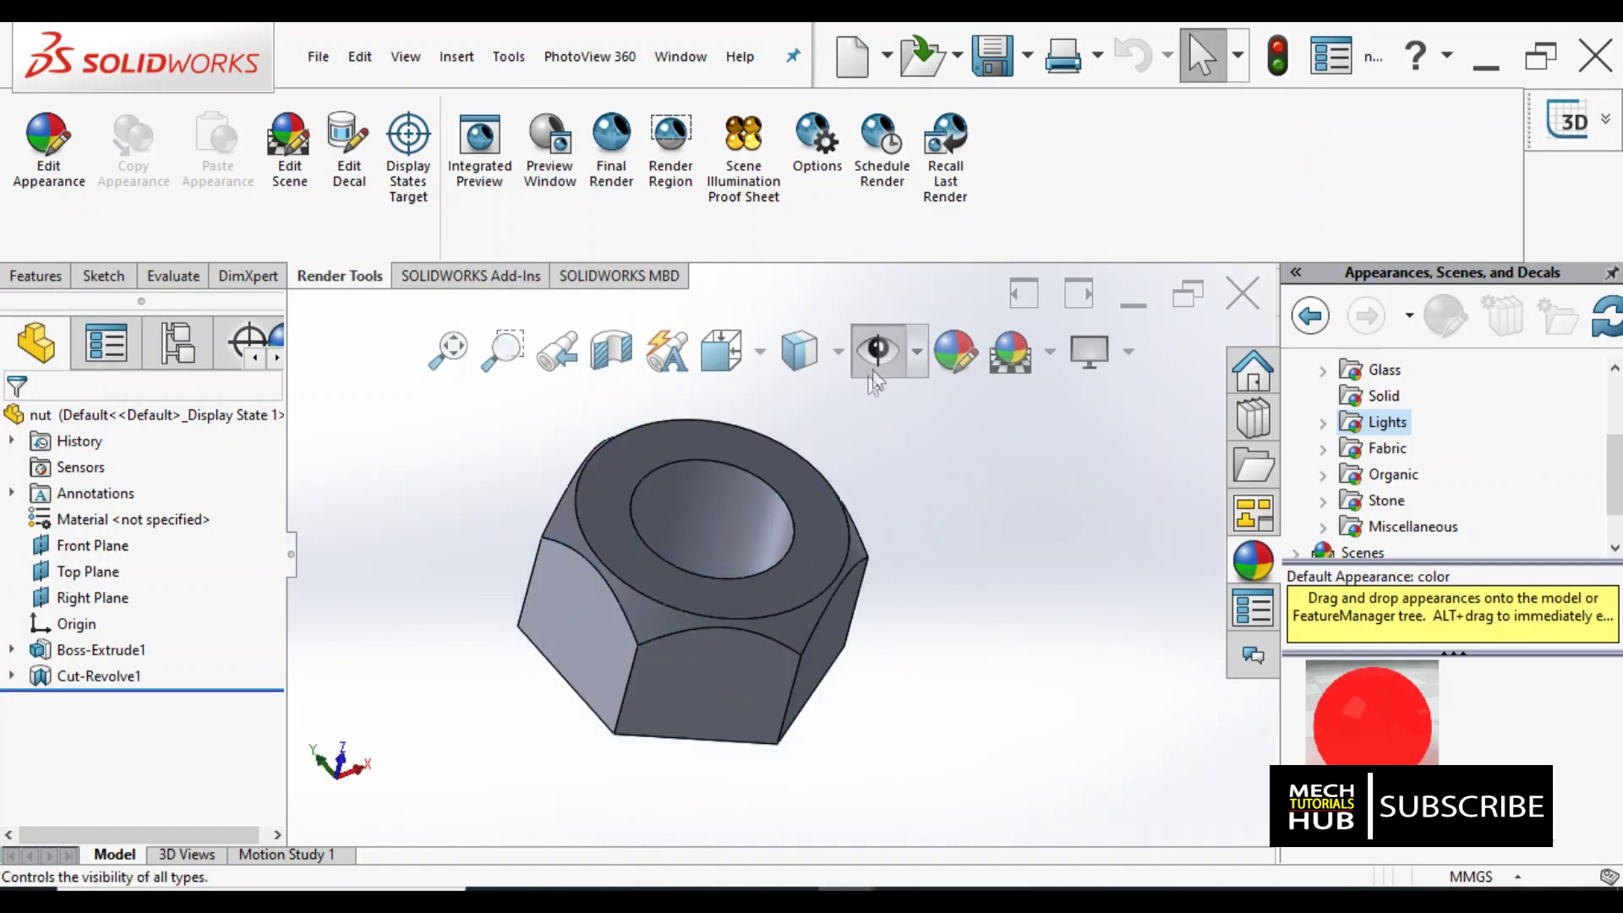
pyautogui.scroll(3, 720, 529)
pyautogui.scroll(-3, 639, 546)
pyautogui.moveTo(640, 545); pyautogui.dragTo(632, 507, button='middle')
pyautogui.scroll(-1, 804, 602)
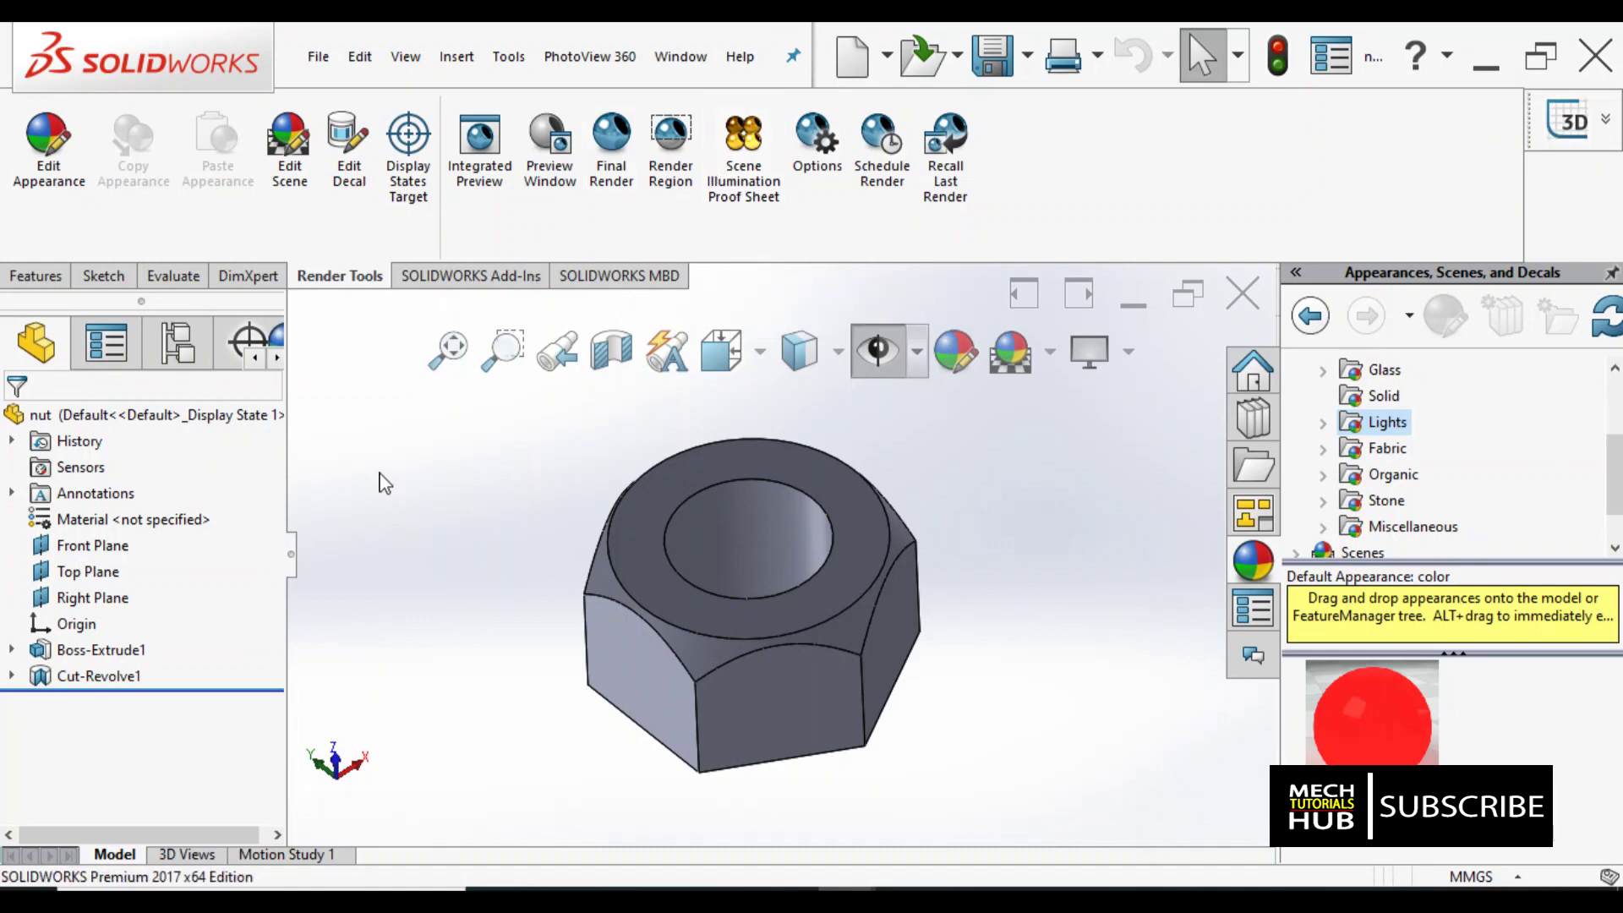
pyautogui.scroll(-1, 715, 531)
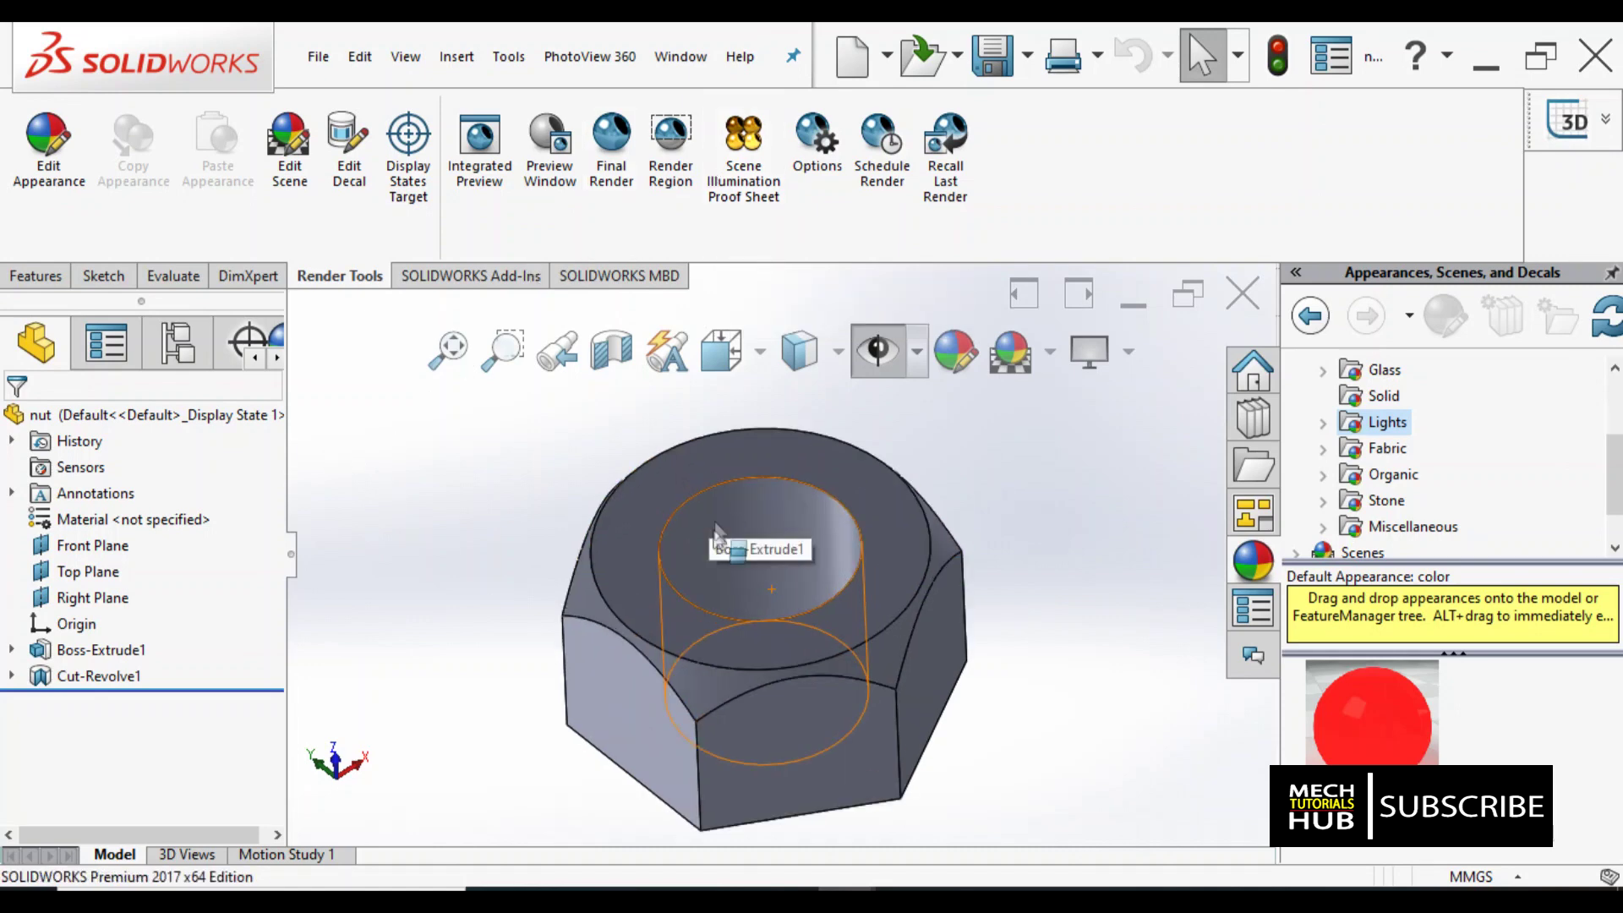
pyautogui.scroll(2, 760, 583)
pyautogui.moveTo(760, 591); pyautogui.dragTo(744, 614, button='middle')
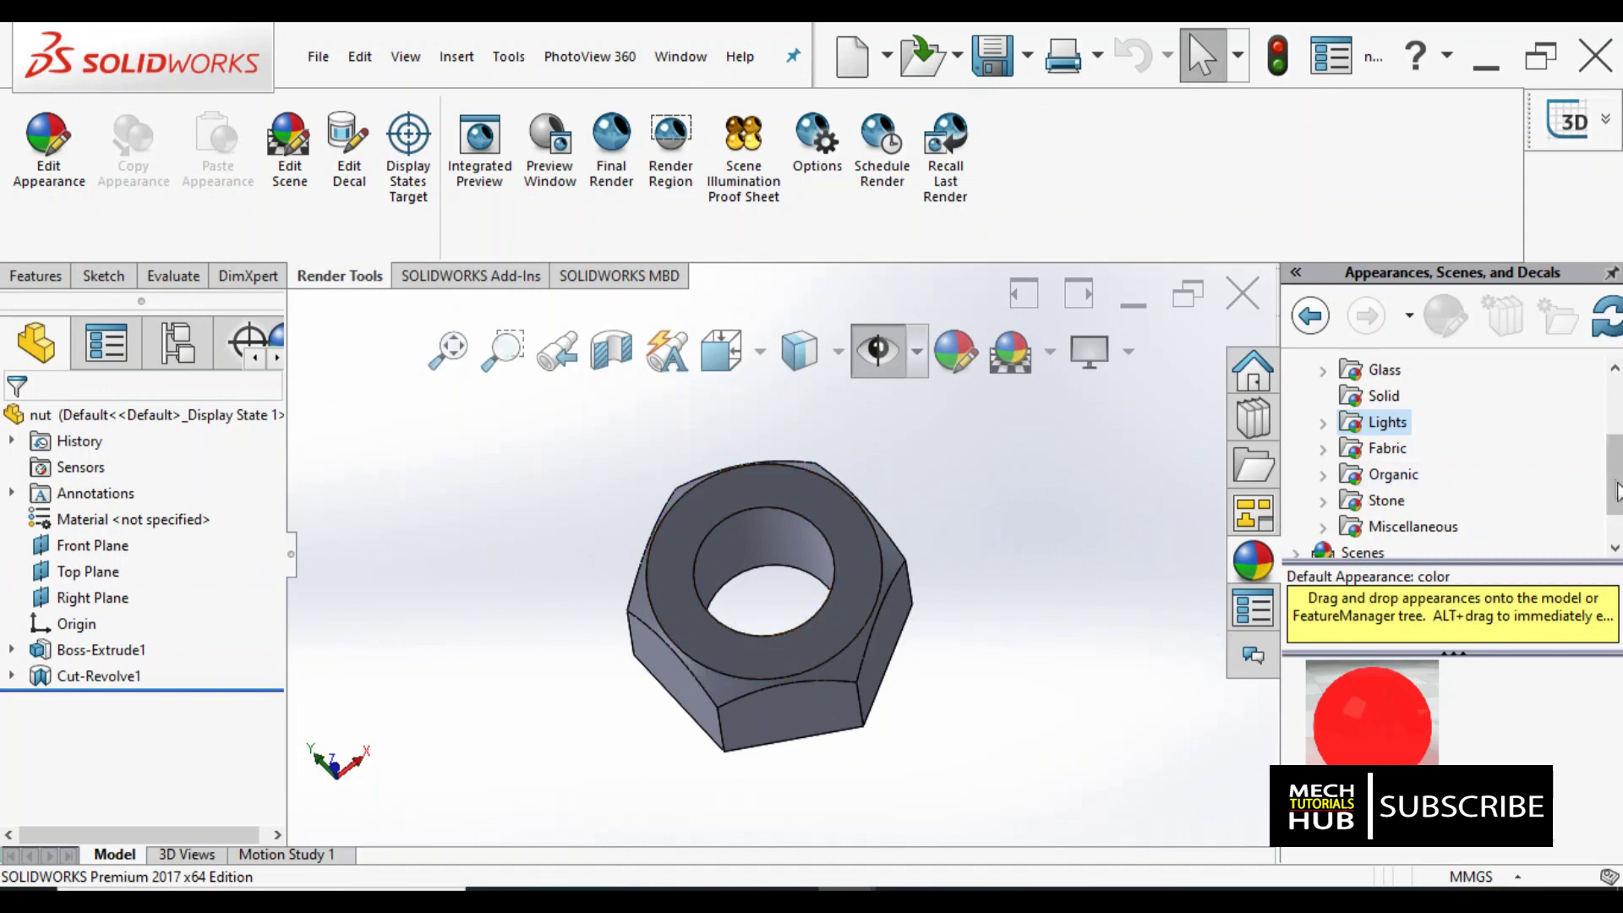
# Apply the polished steel appearance from the Metal Steel category to the nut.
pyautogui.moveTo(1616, 492); pyautogui.dragTo(1614, 406)
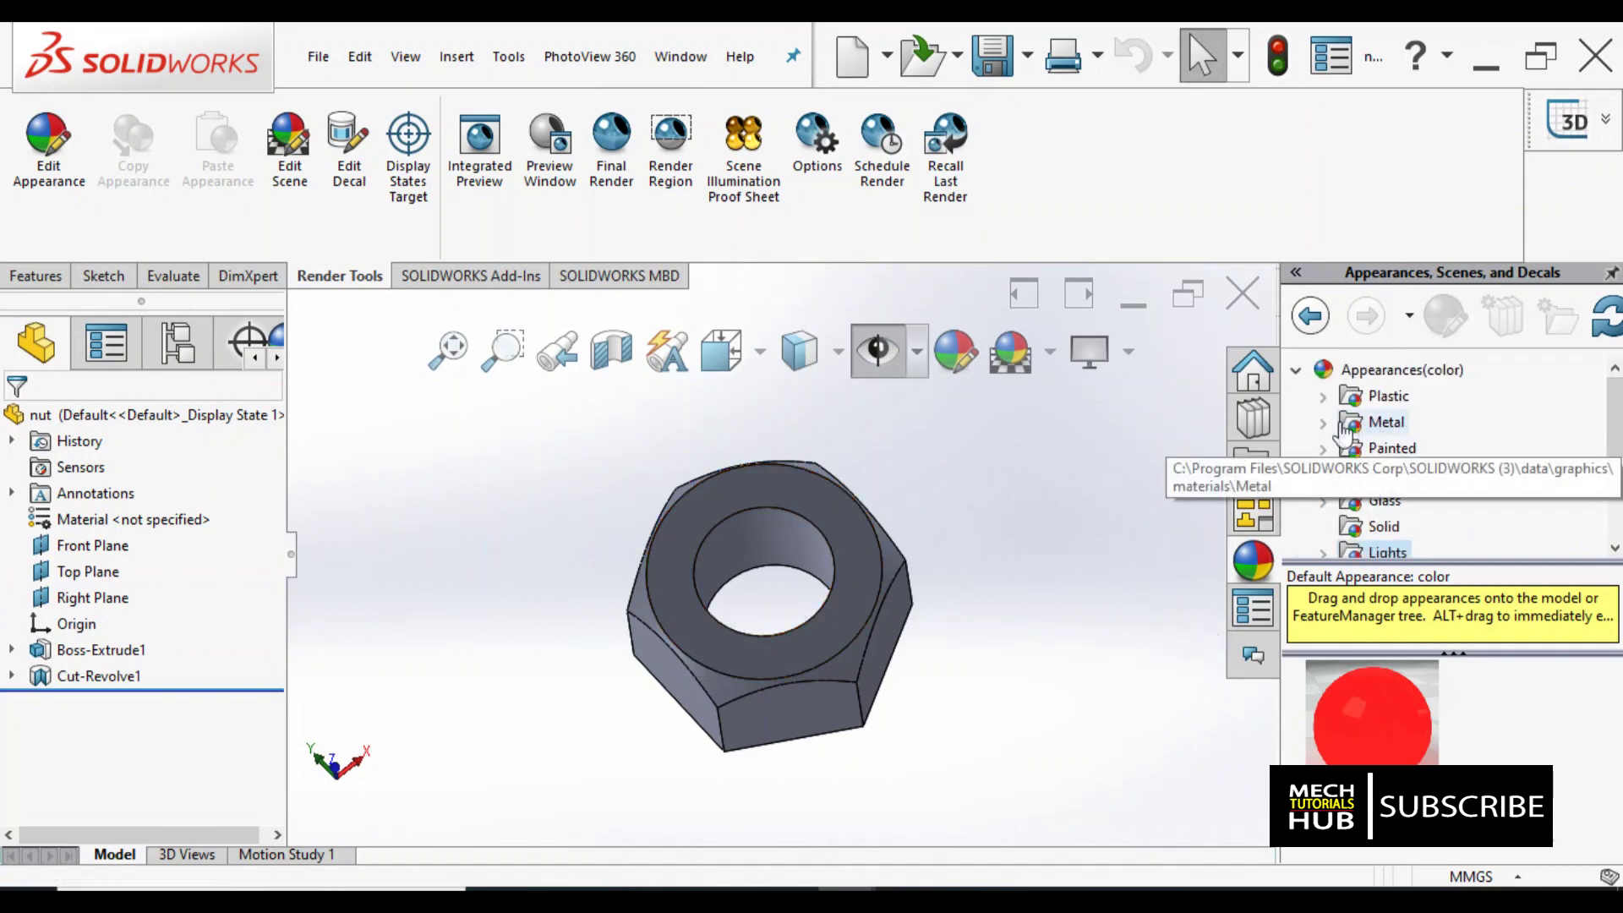
pyautogui.doubleClick(1353, 422)
pyautogui.click(1407, 397)
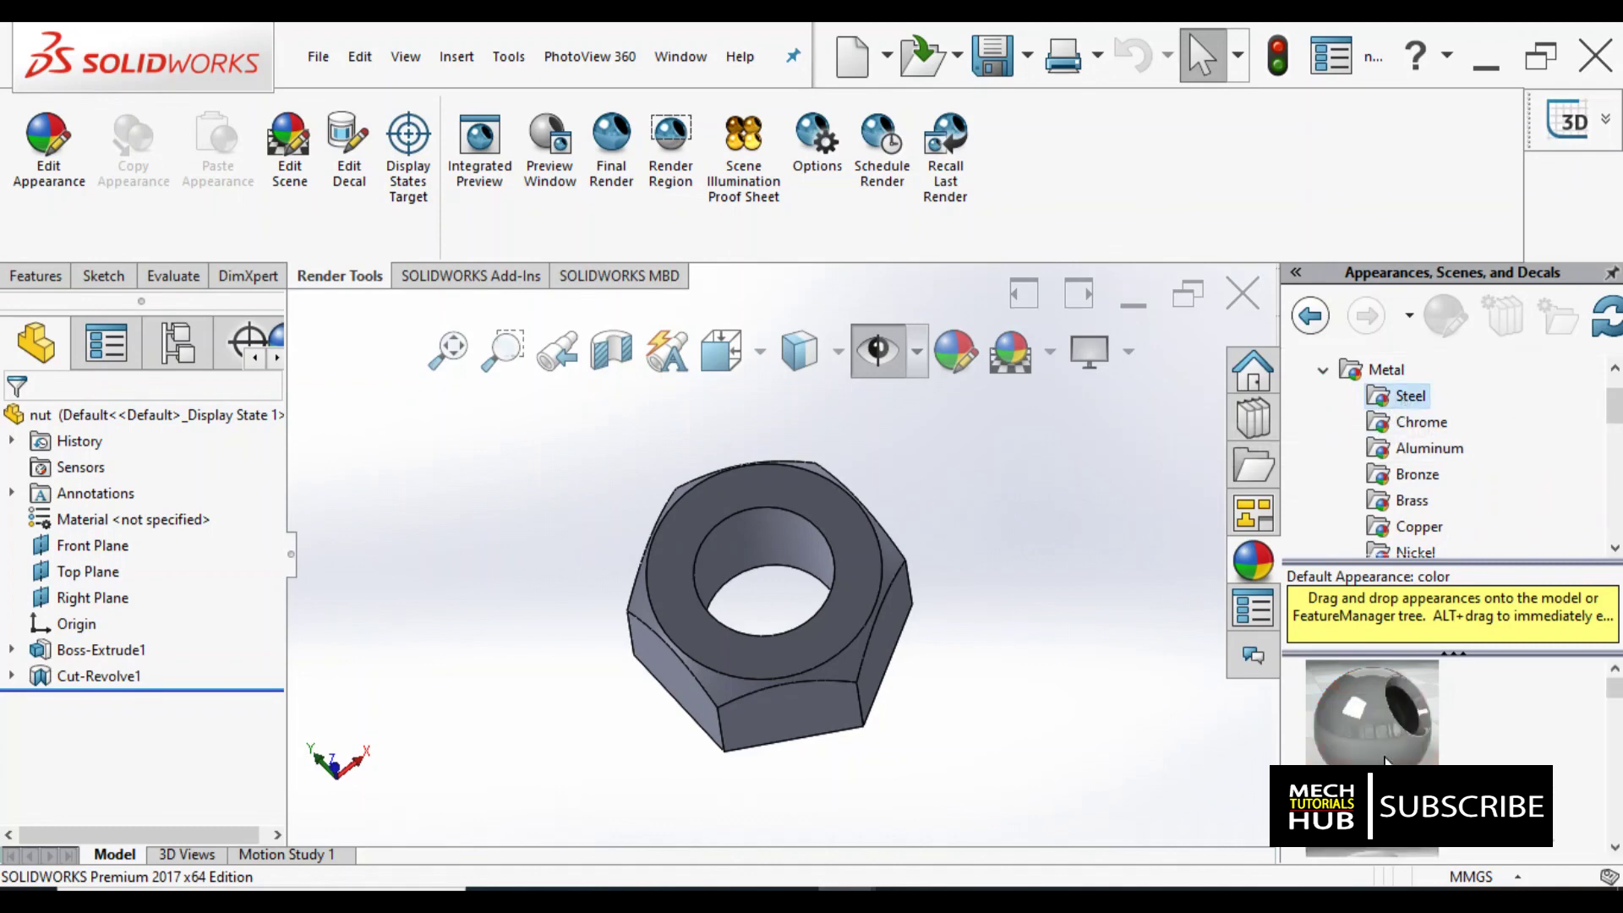
pyautogui.moveTo(1381, 758); pyautogui.dragTo(824, 599)
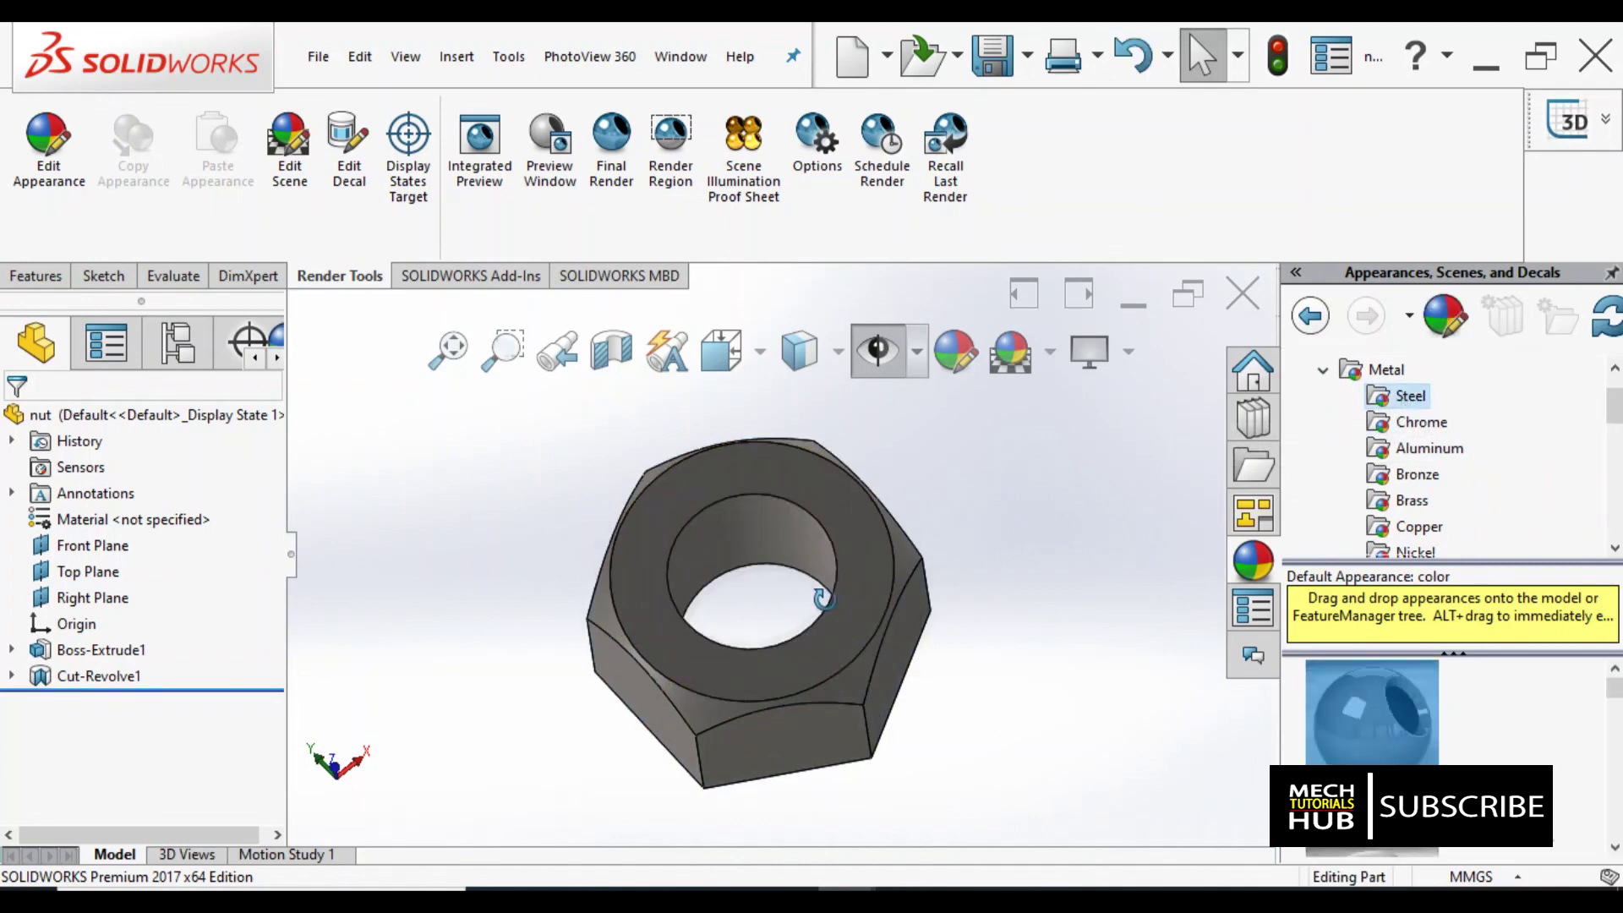
pyautogui.hotkey('ctrl', '7')
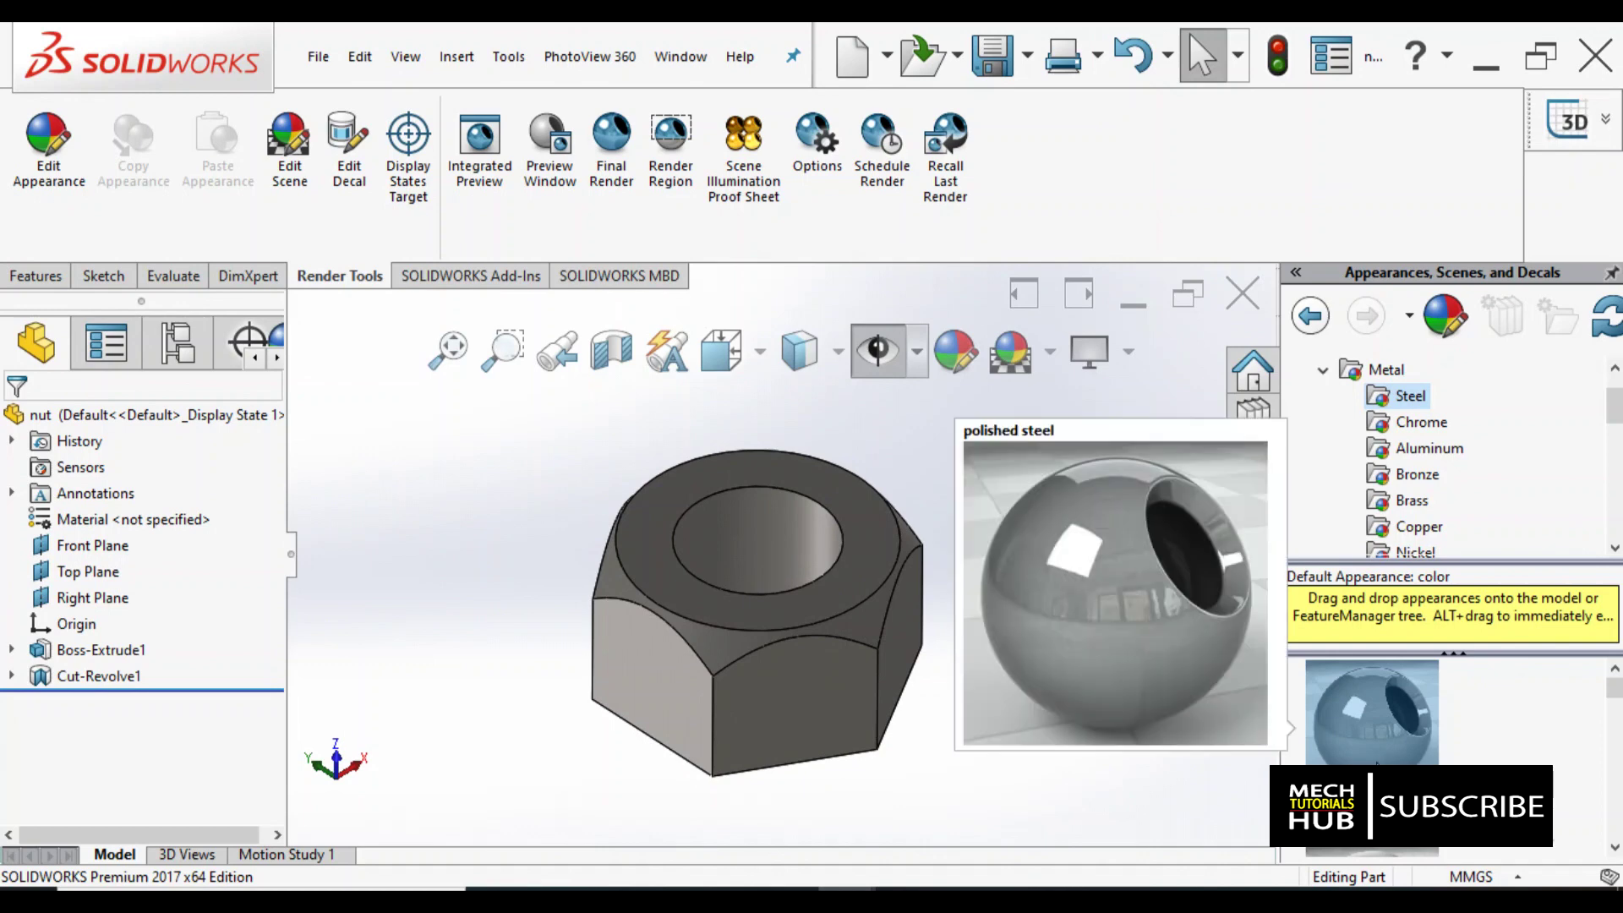
pyautogui.moveTo(1371, 715); pyautogui.dragTo(805, 635)
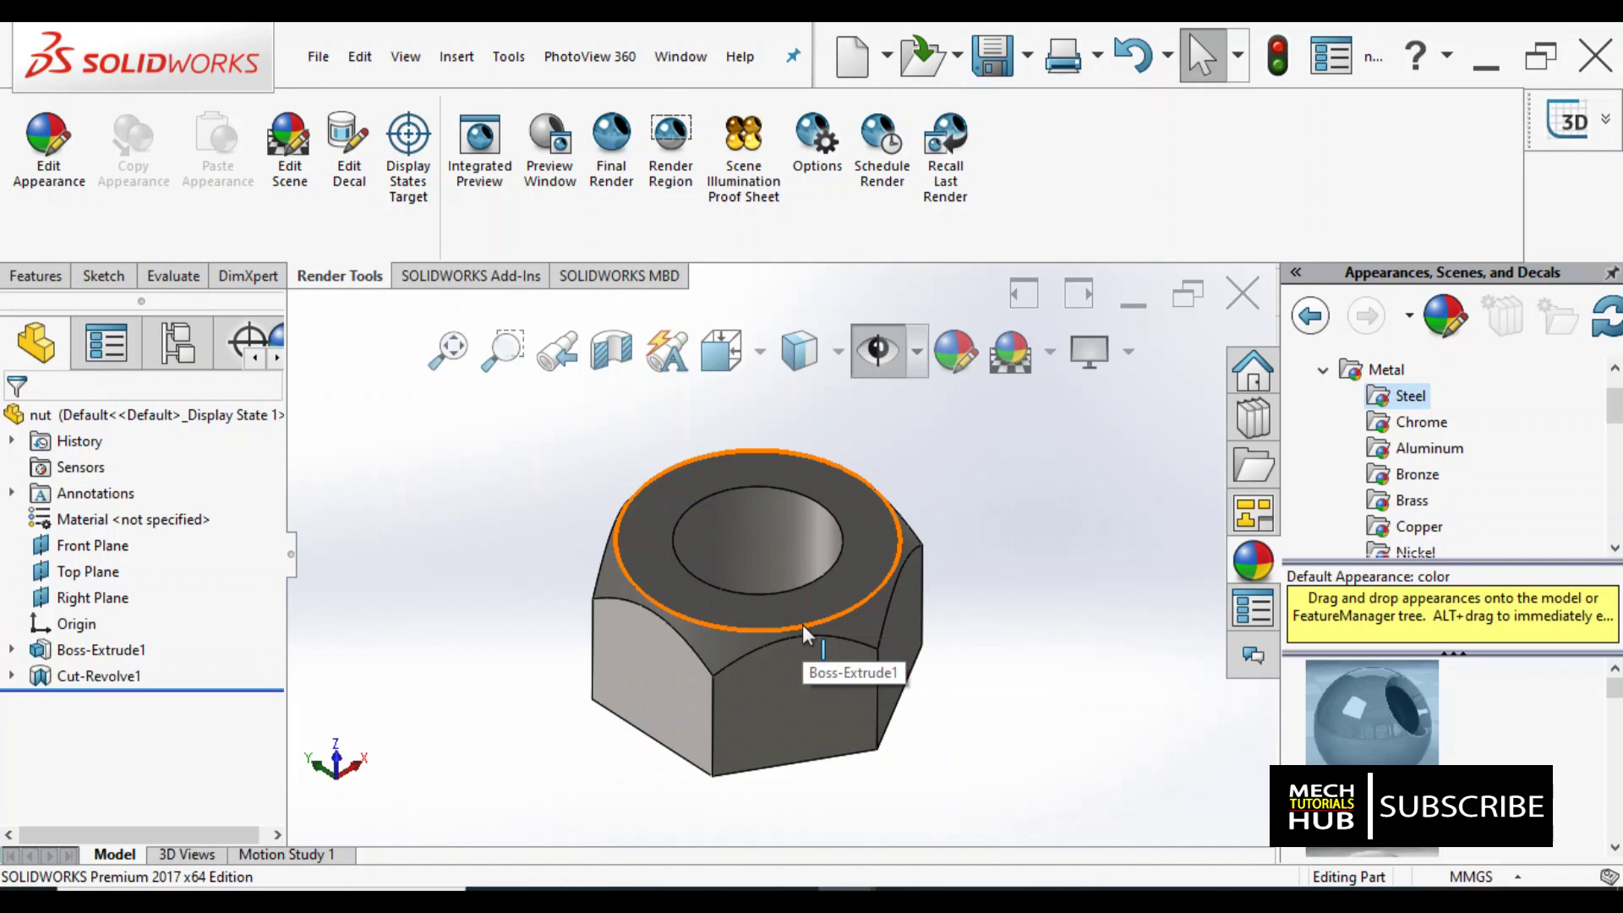
pyautogui.moveTo(804, 636); pyautogui.dragTo(1096, 734)
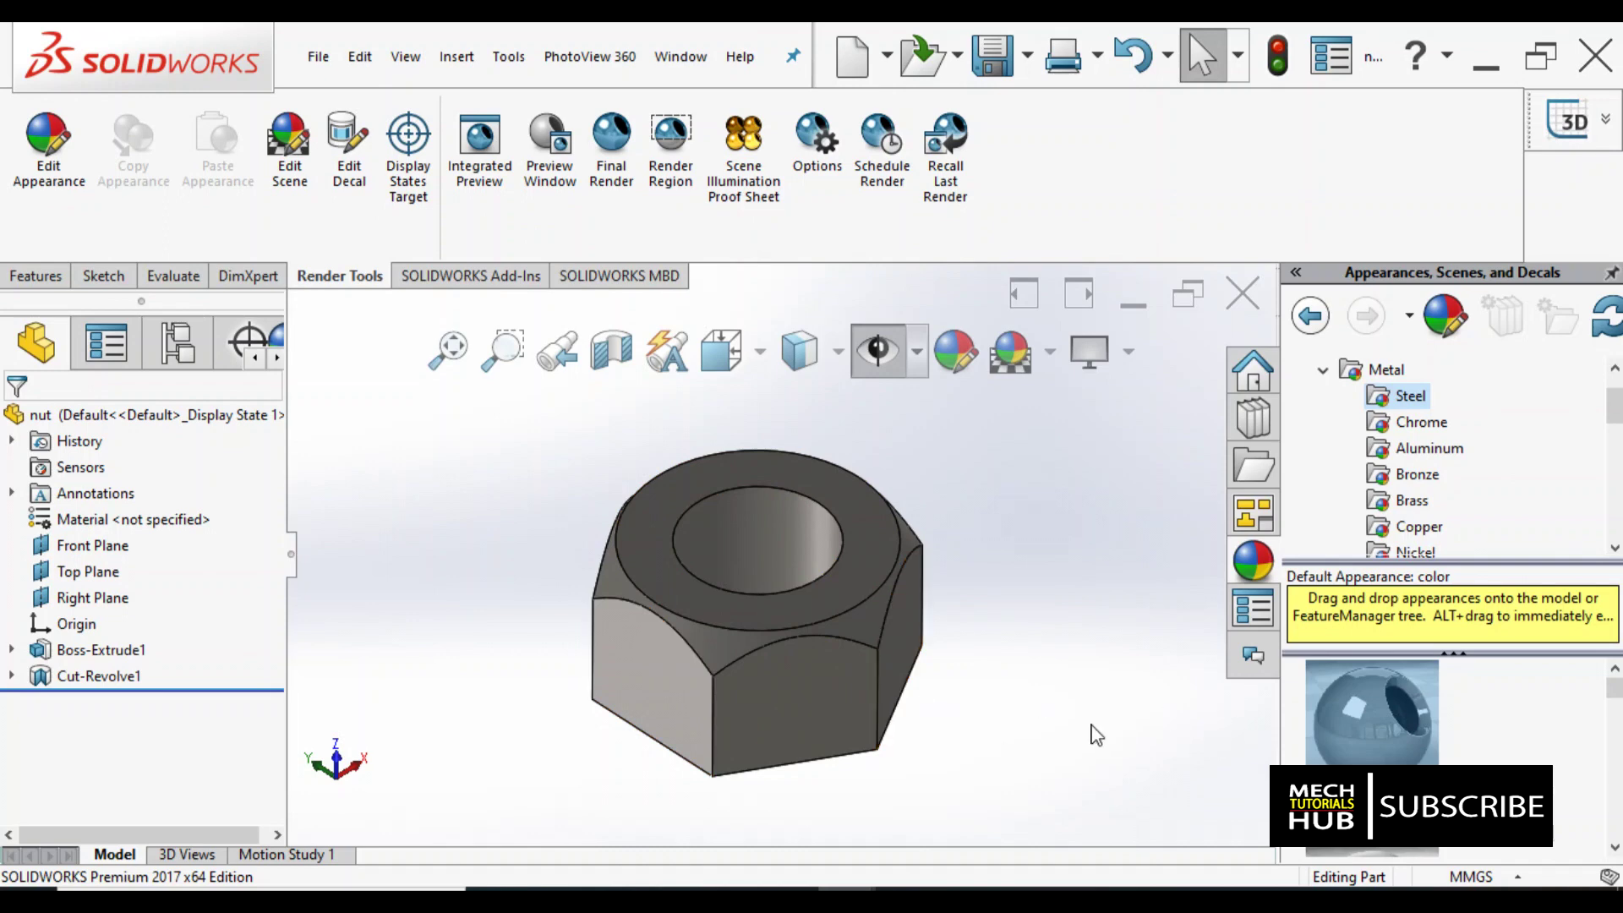
pyautogui.moveTo(1096, 734); pyautogui.dragTo(684, 613)
# Fit the nut in view and start the integrated render preview, continuing without a camera or perspective.
pyautogui.click(448, 348)
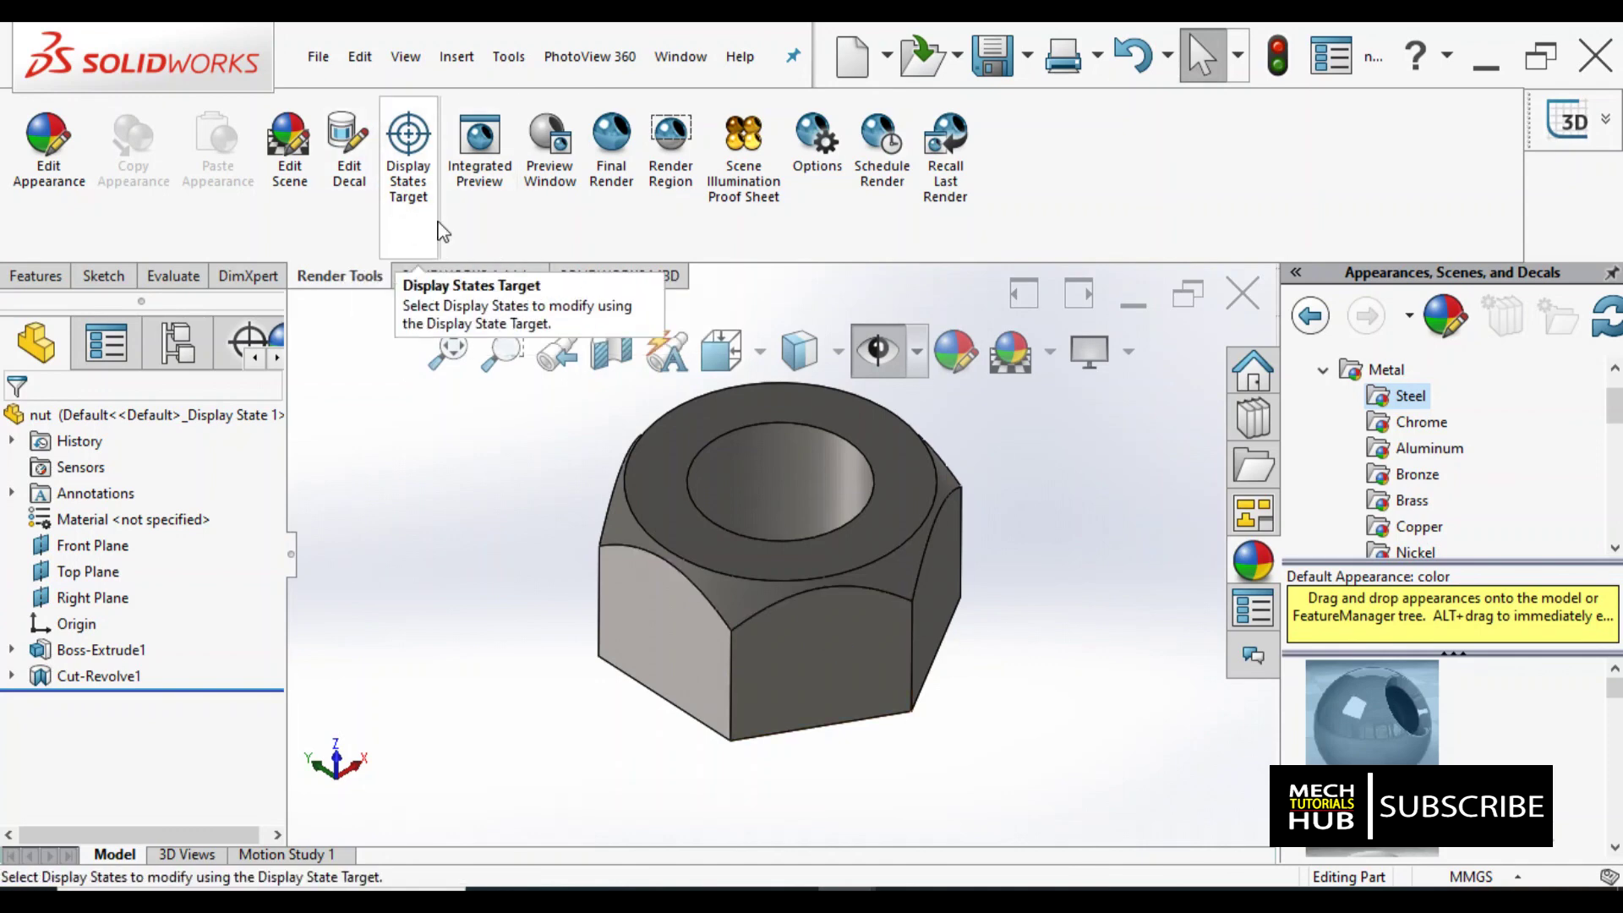
pyautogui.click(493, 211)
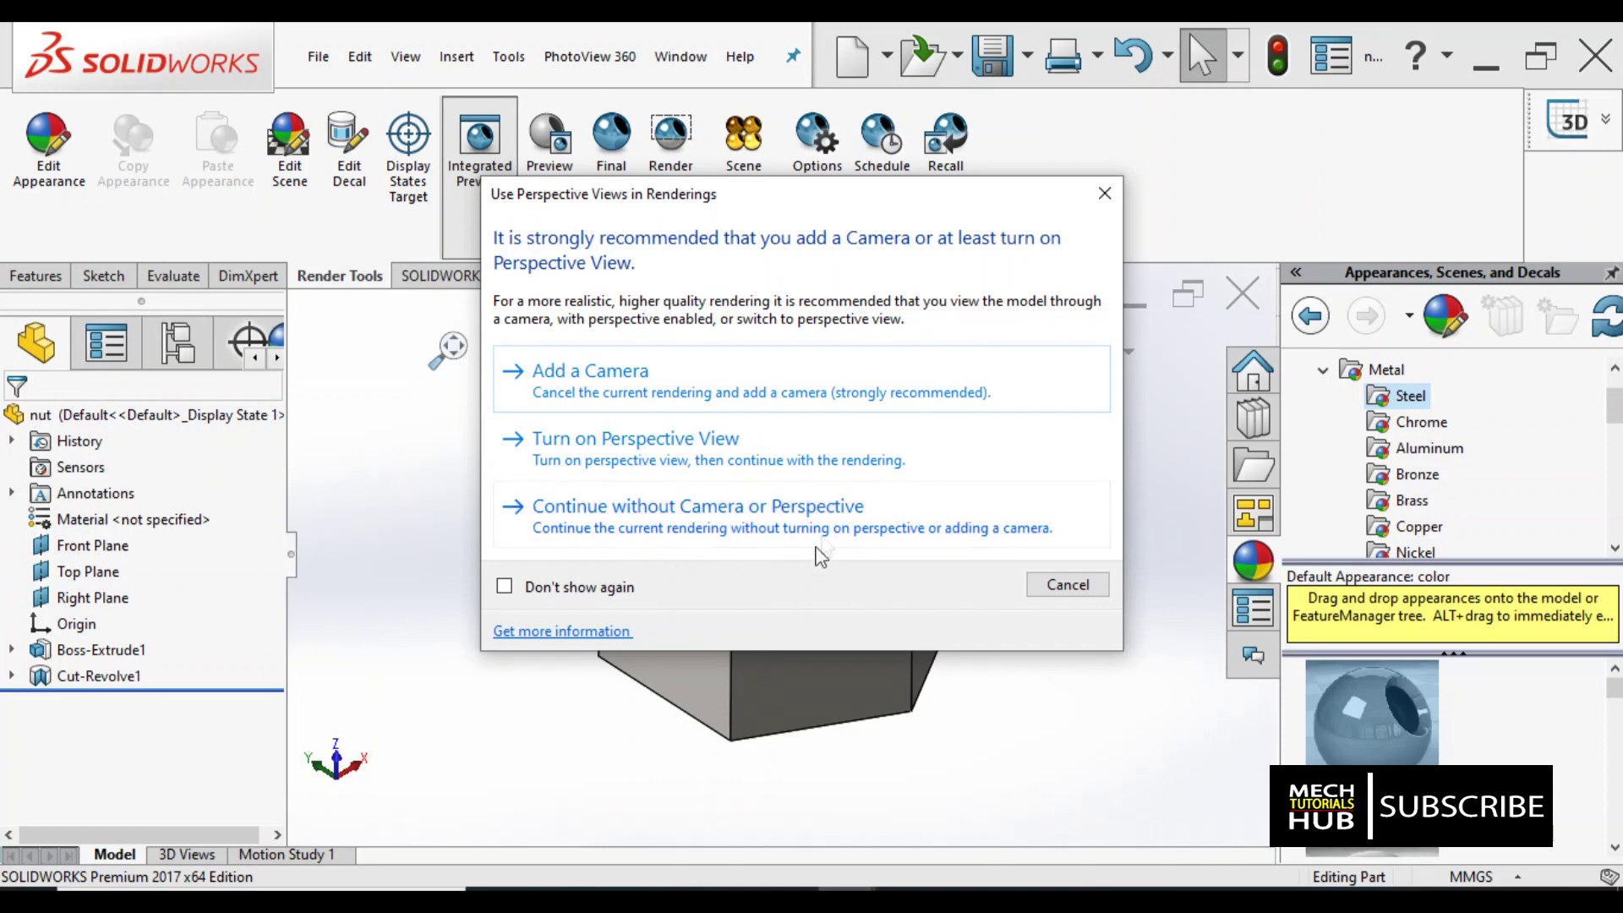
pyautogui.click(837, 521)
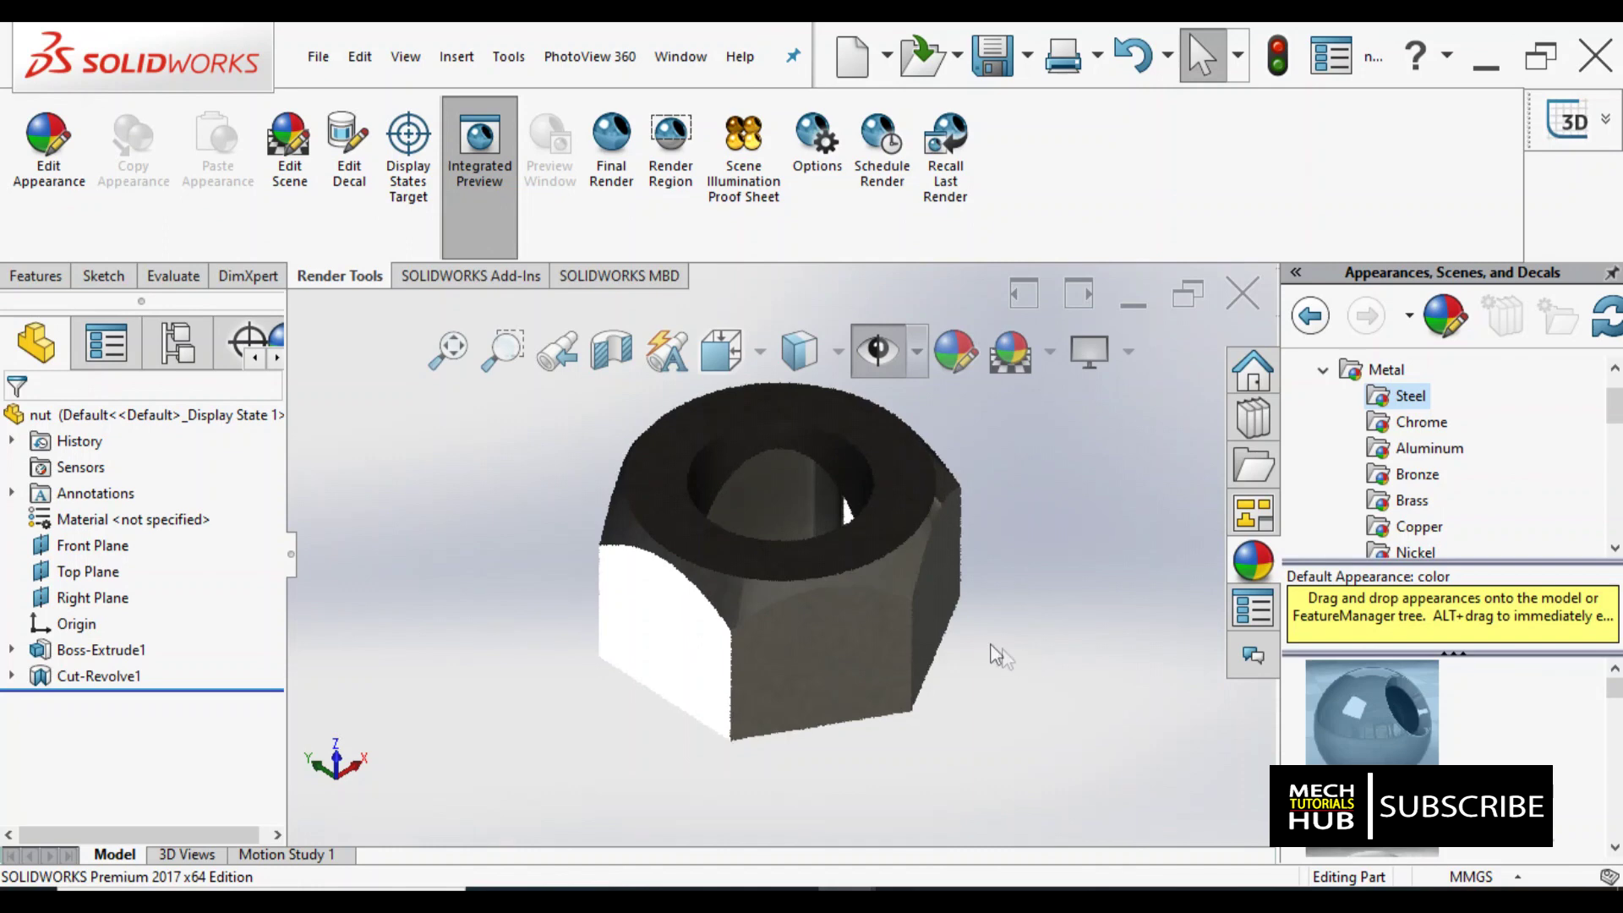
# Examine the polished steel finish of the nut in the render preview from several angles and distances.
pyautogui.scroll(3, 929, 649)
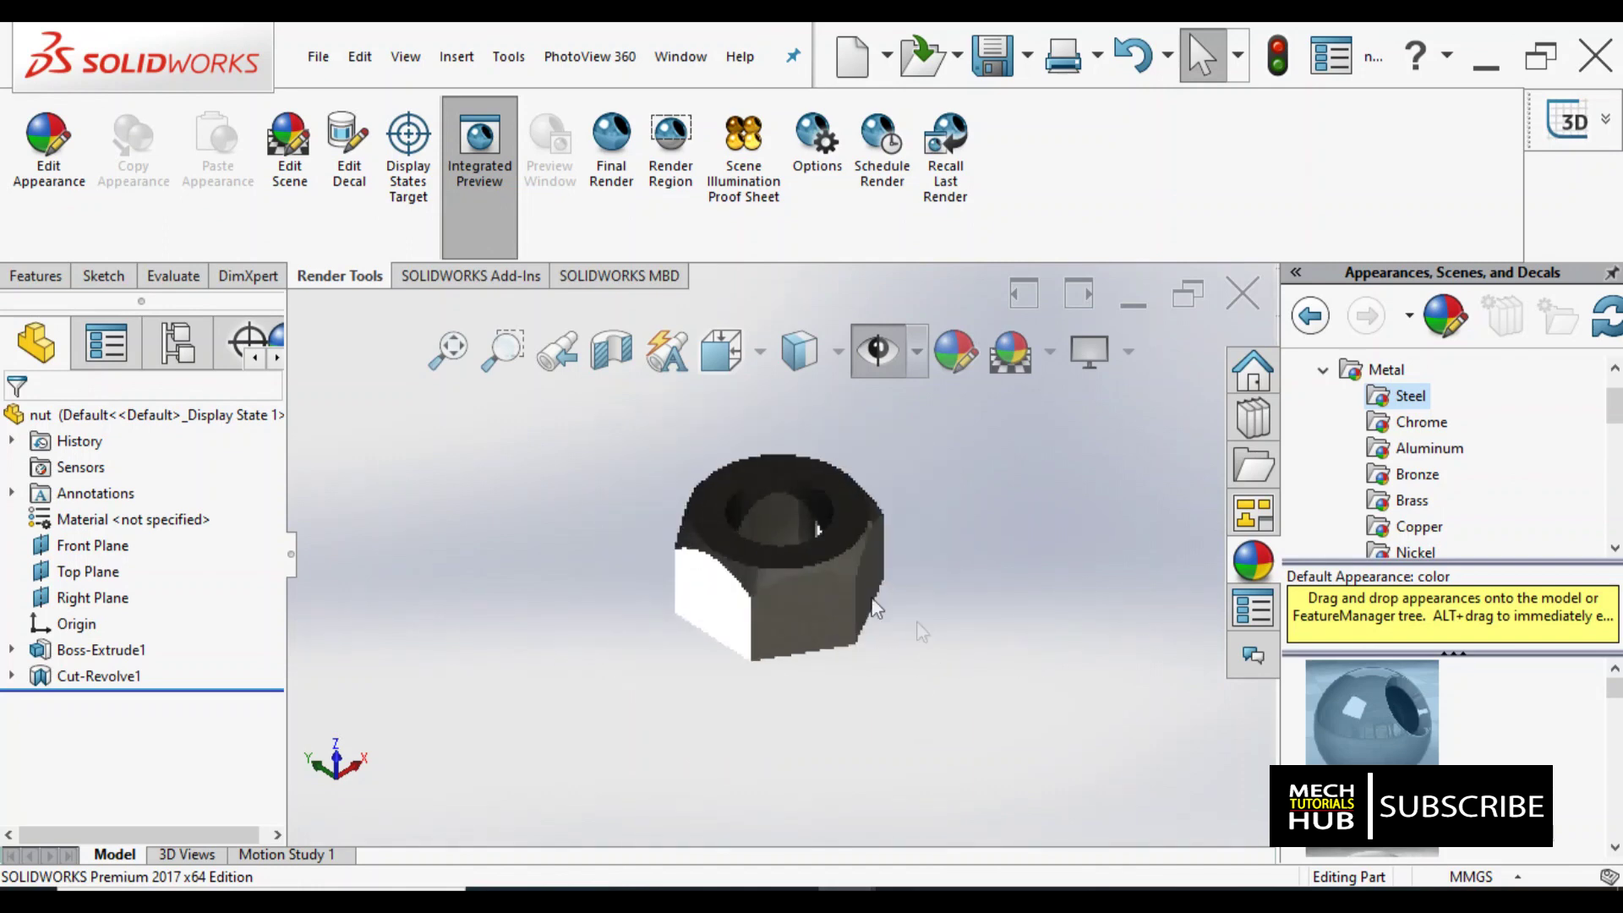
pyautogui.moveTo(862, 613); pyautogui.dragTo(824, 572, button='middle')
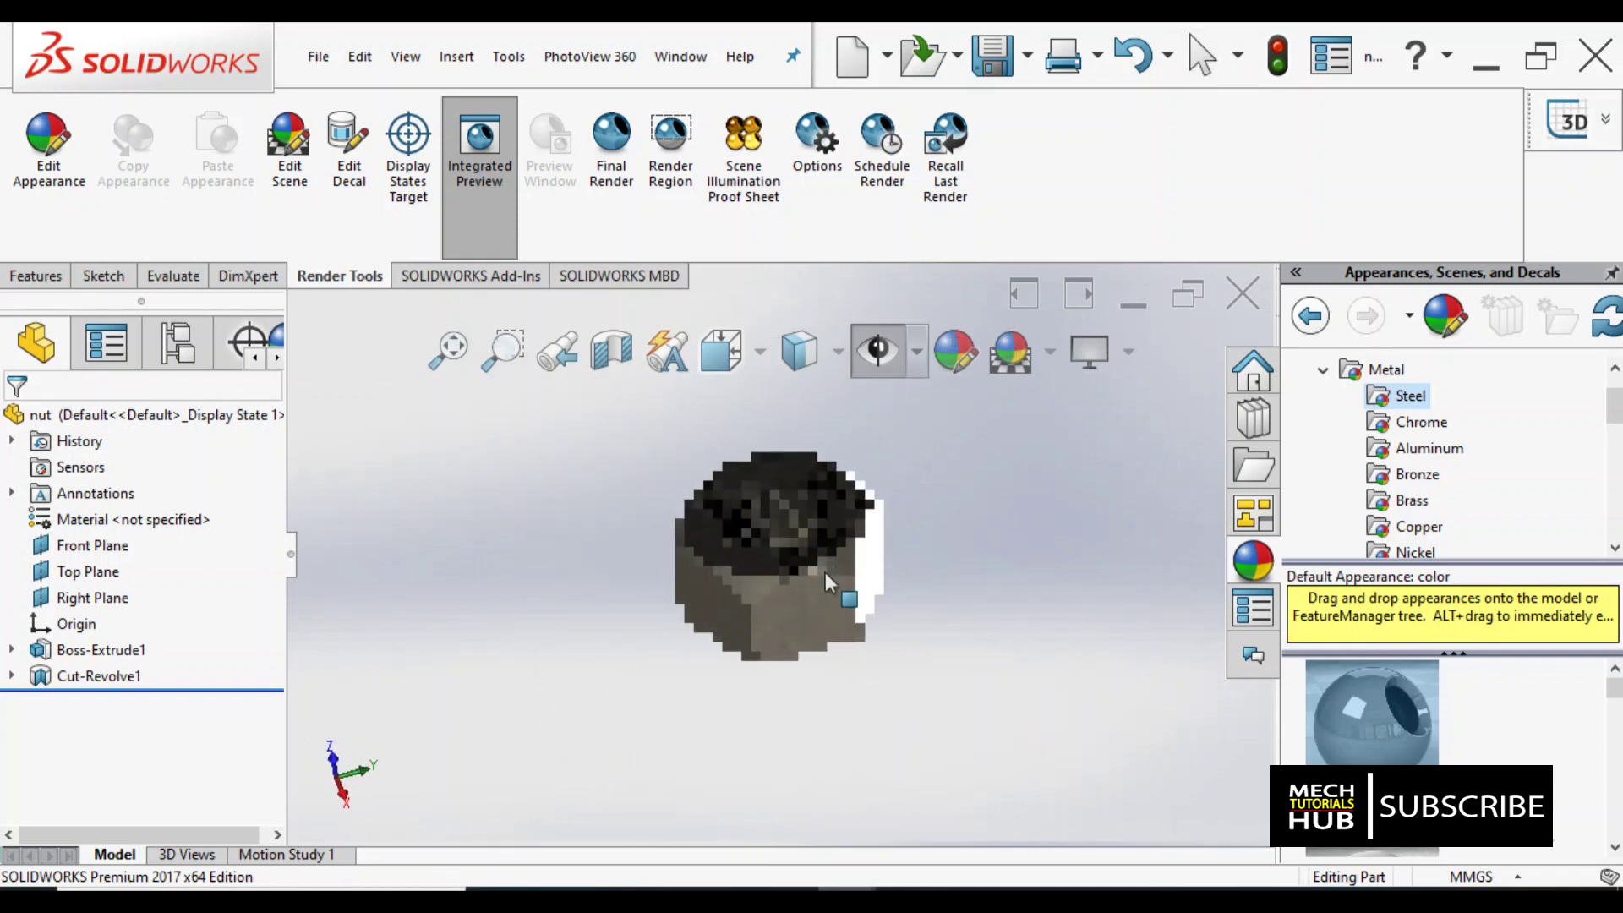
pyautogui.click(450, 348)
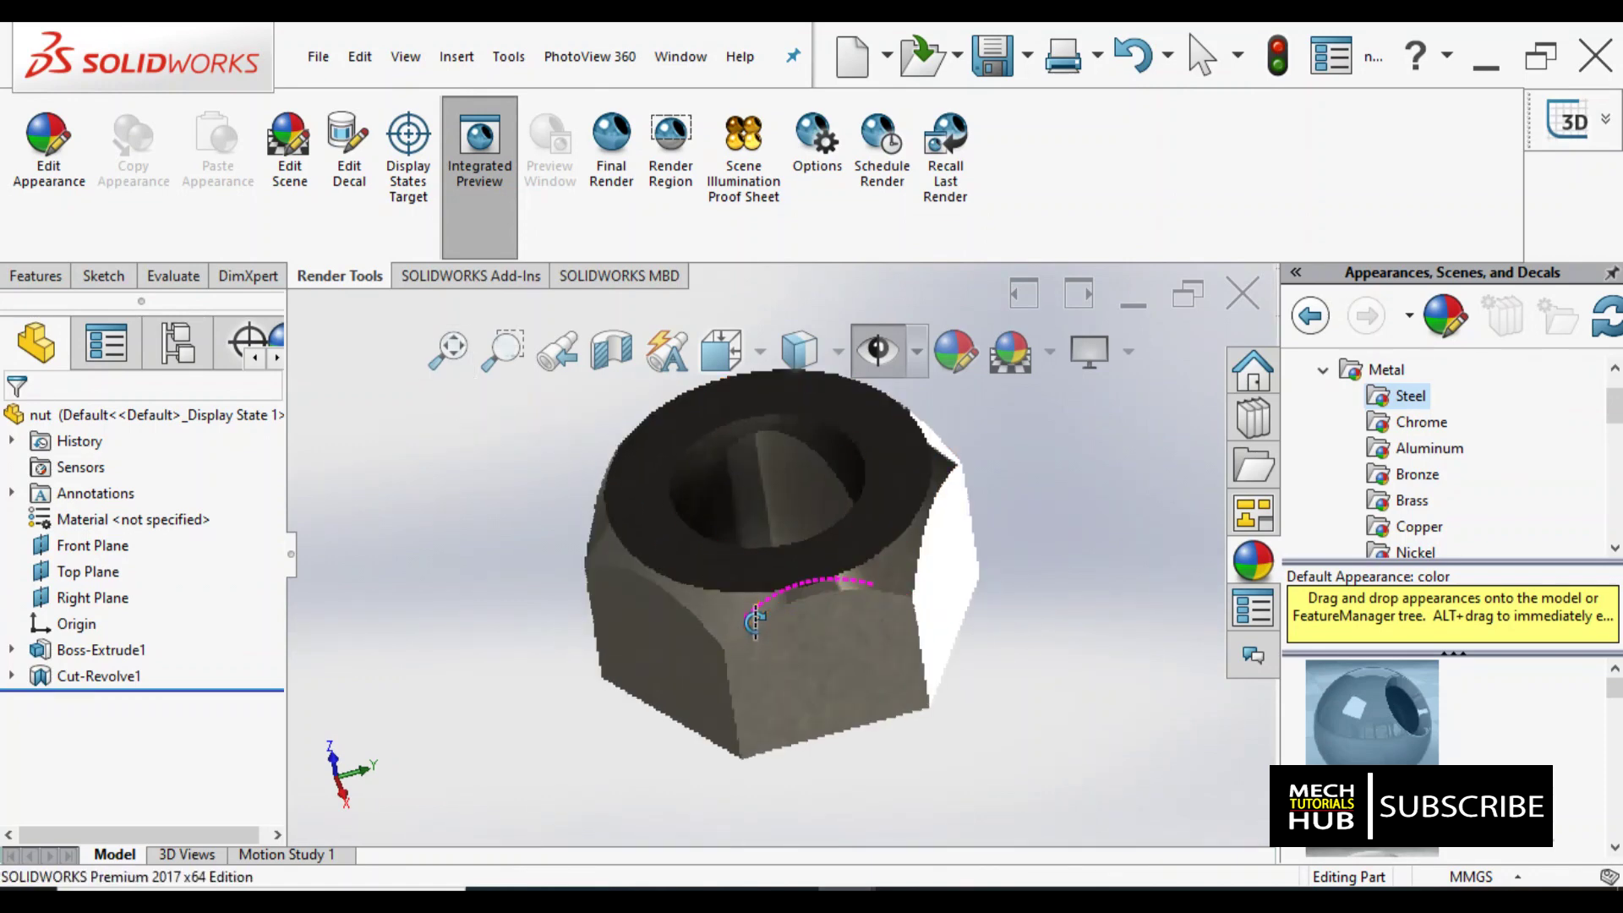
pyautogui.scroll(3, 744, 591)
pyautogui.moveTo(790, 573)
pyautogui.mouseDown(button='middle')
pyautogui.moveTo(803, 558)
pyautogui.moveTo(798, 592)
pyautogui.mouseUp(button='middle')
pyautogui.scroll(-2, 628, 494)
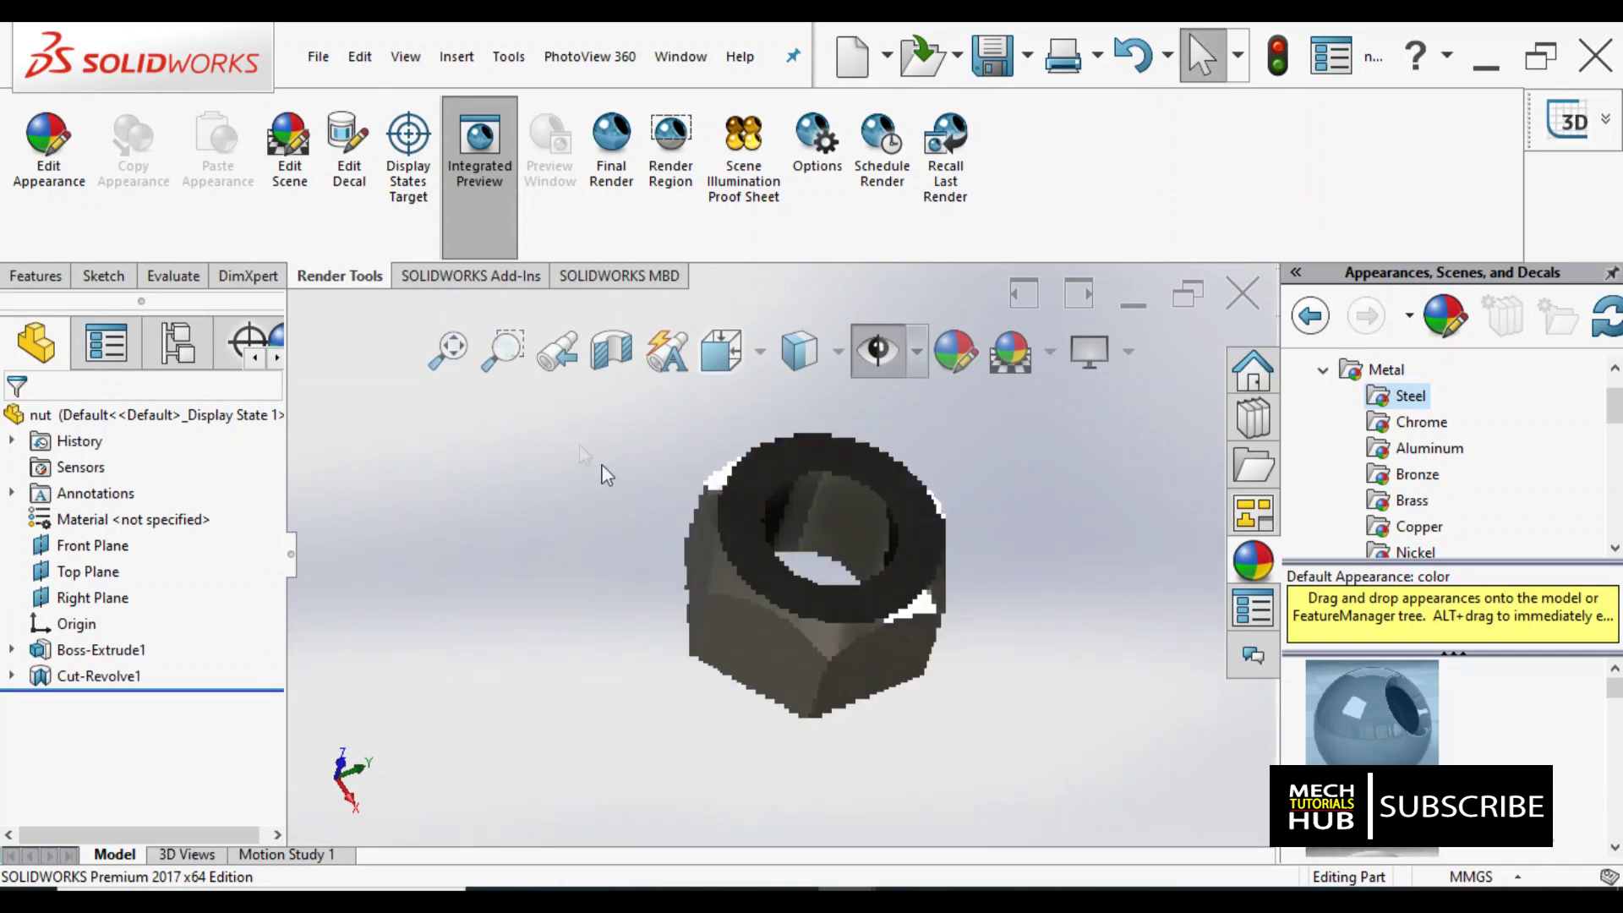
pyautogui.click(428, 377)
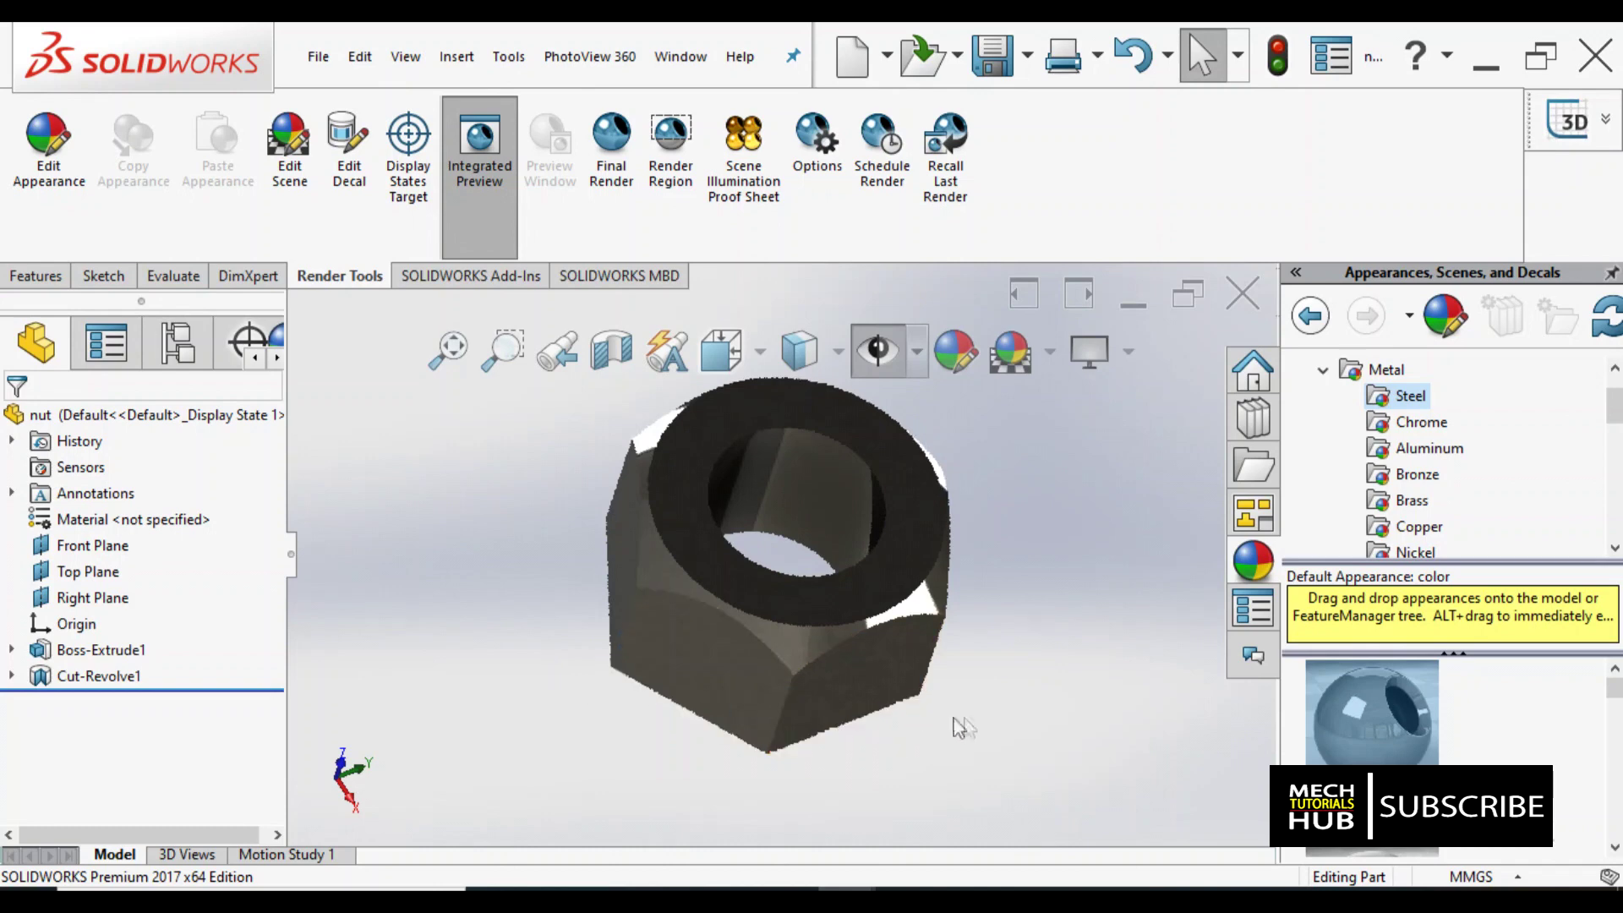
pyautogui.moveTo(980, 689); pyautogui.dragTo(974, 607, button='middle')
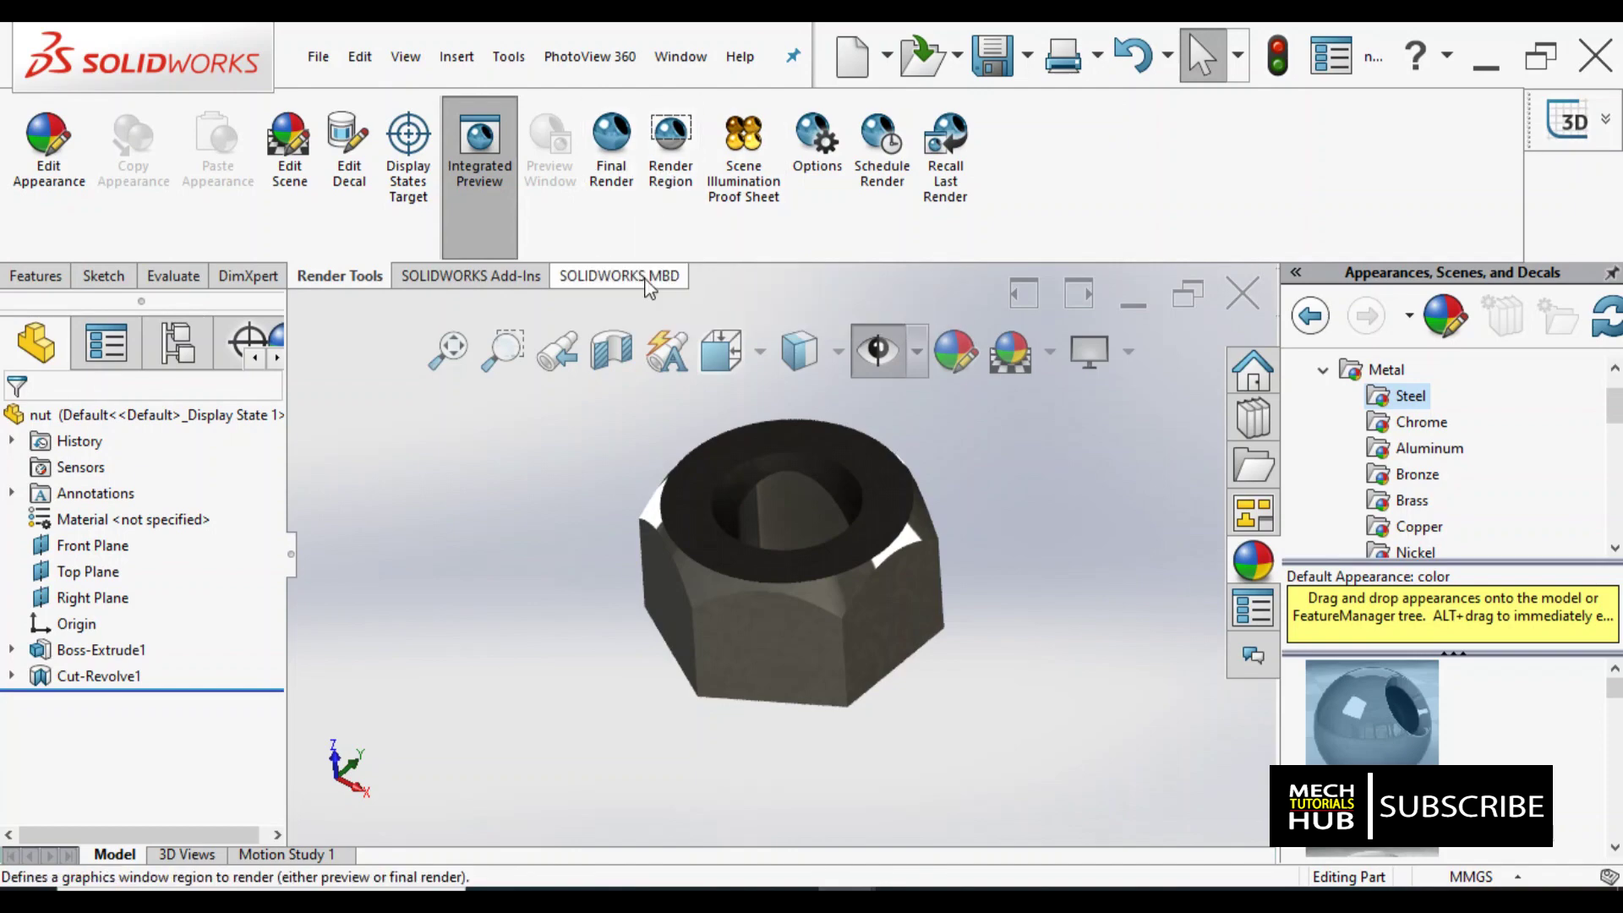
# Run a final render of the nut and inspect the rendered image at different zoom levels.
pyautogui.click(612, 191)
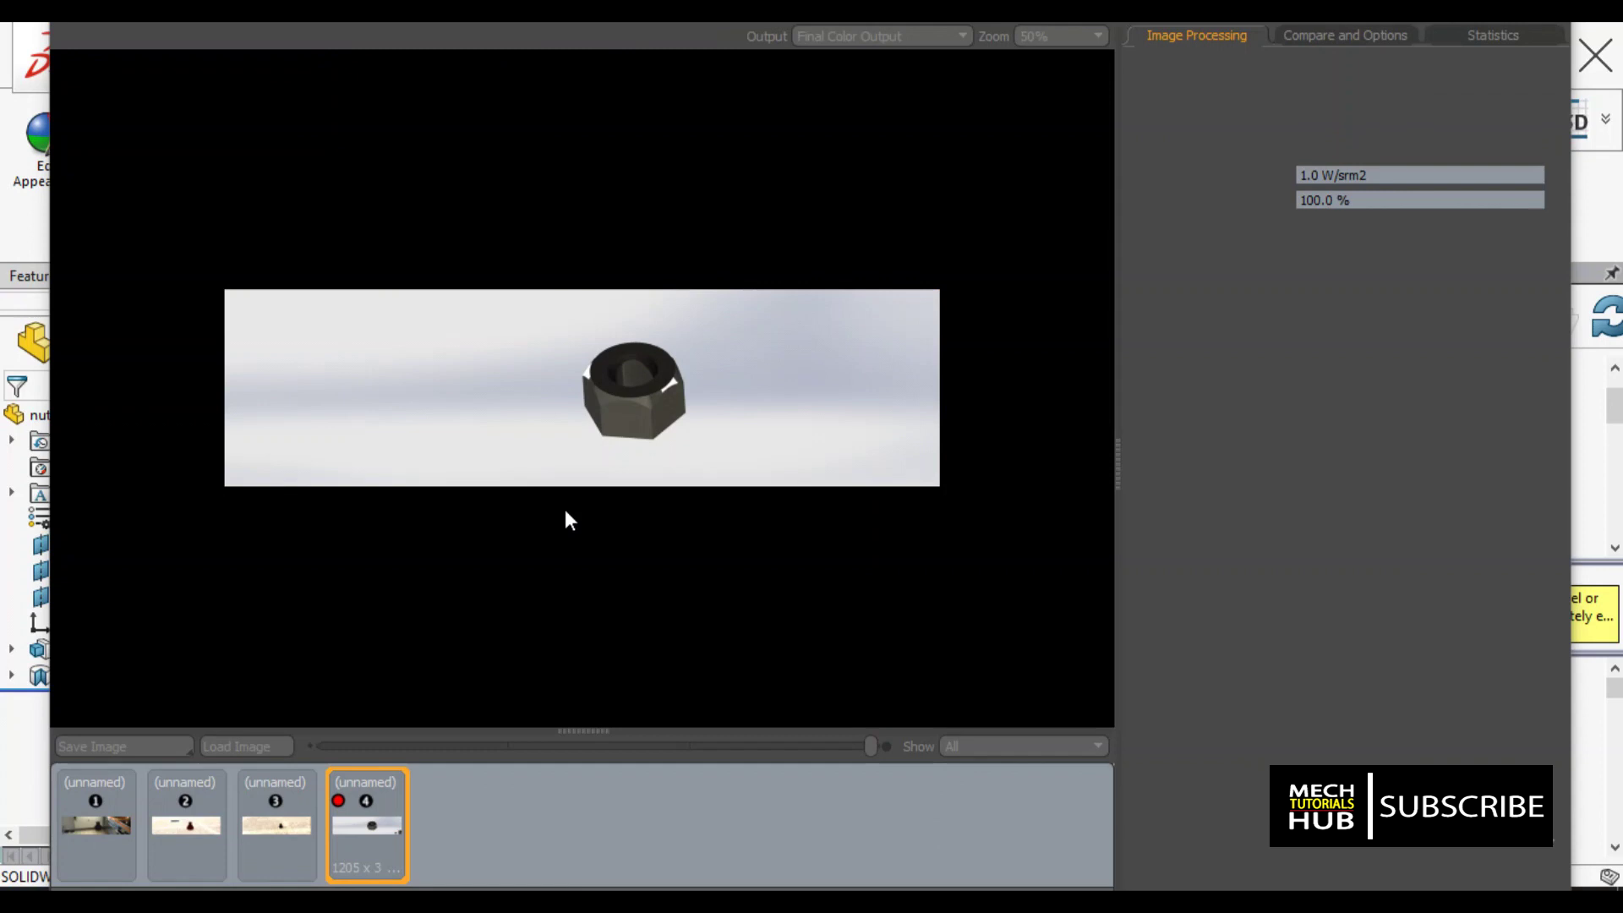
pyautogui.scroll(3, 642, 418)
pyautogui.scroll(-2, 641, 418)
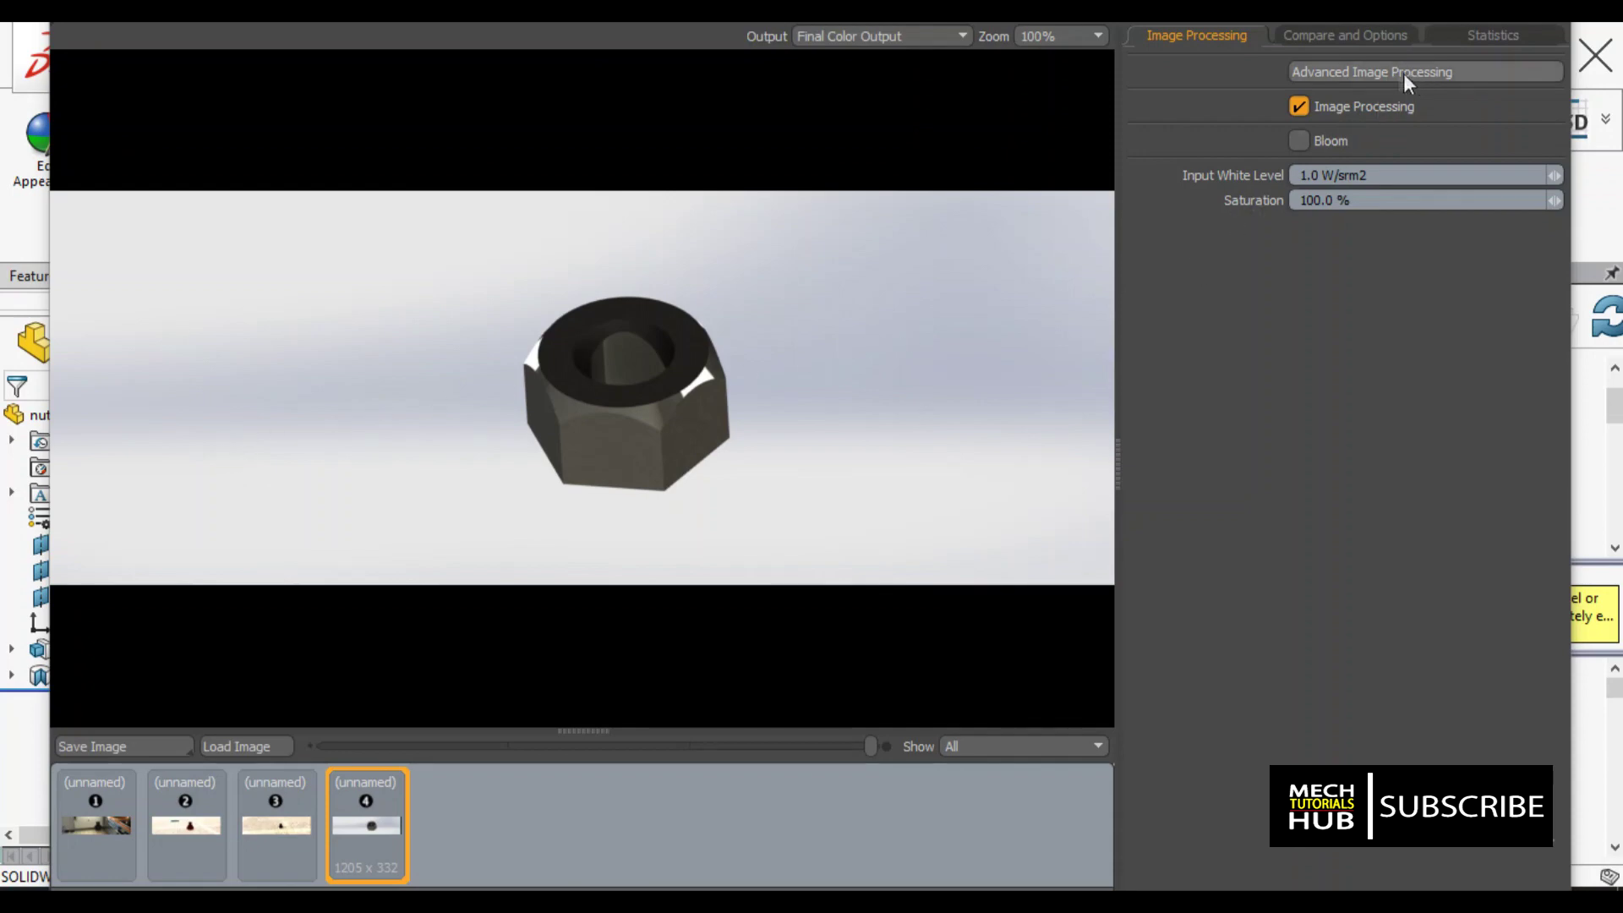
pyautogui.scroll(-2, 997, 186)
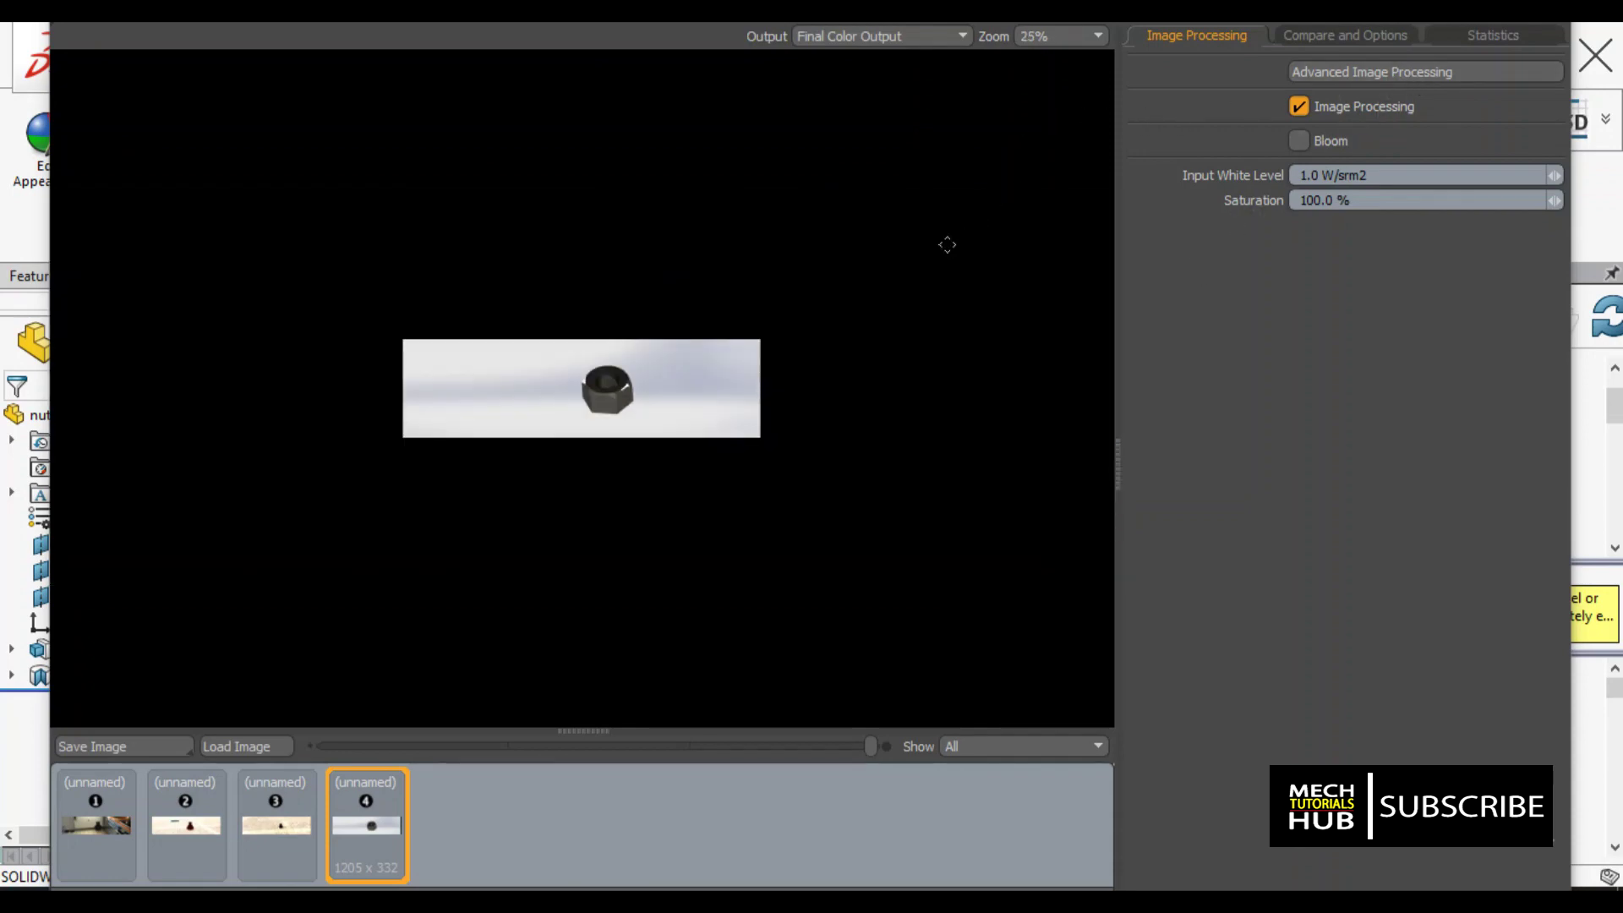
pyautogui.moveTo(379, 841)
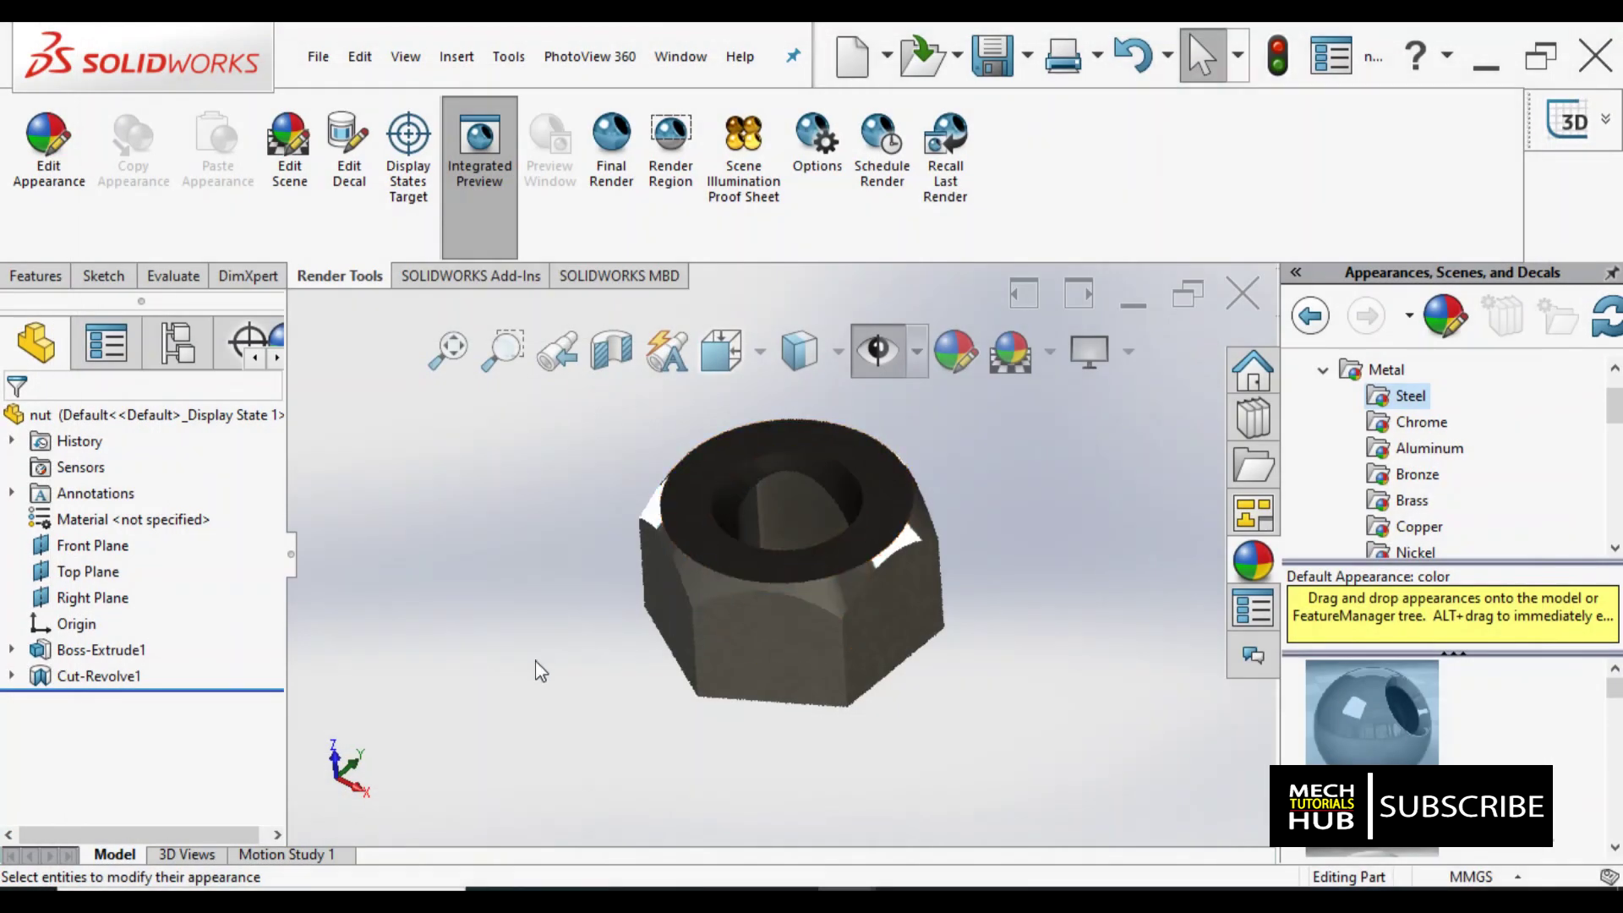
# Orient the previewed nut to the isometric view.
pyautogui.scroll(-3, 862, 516)
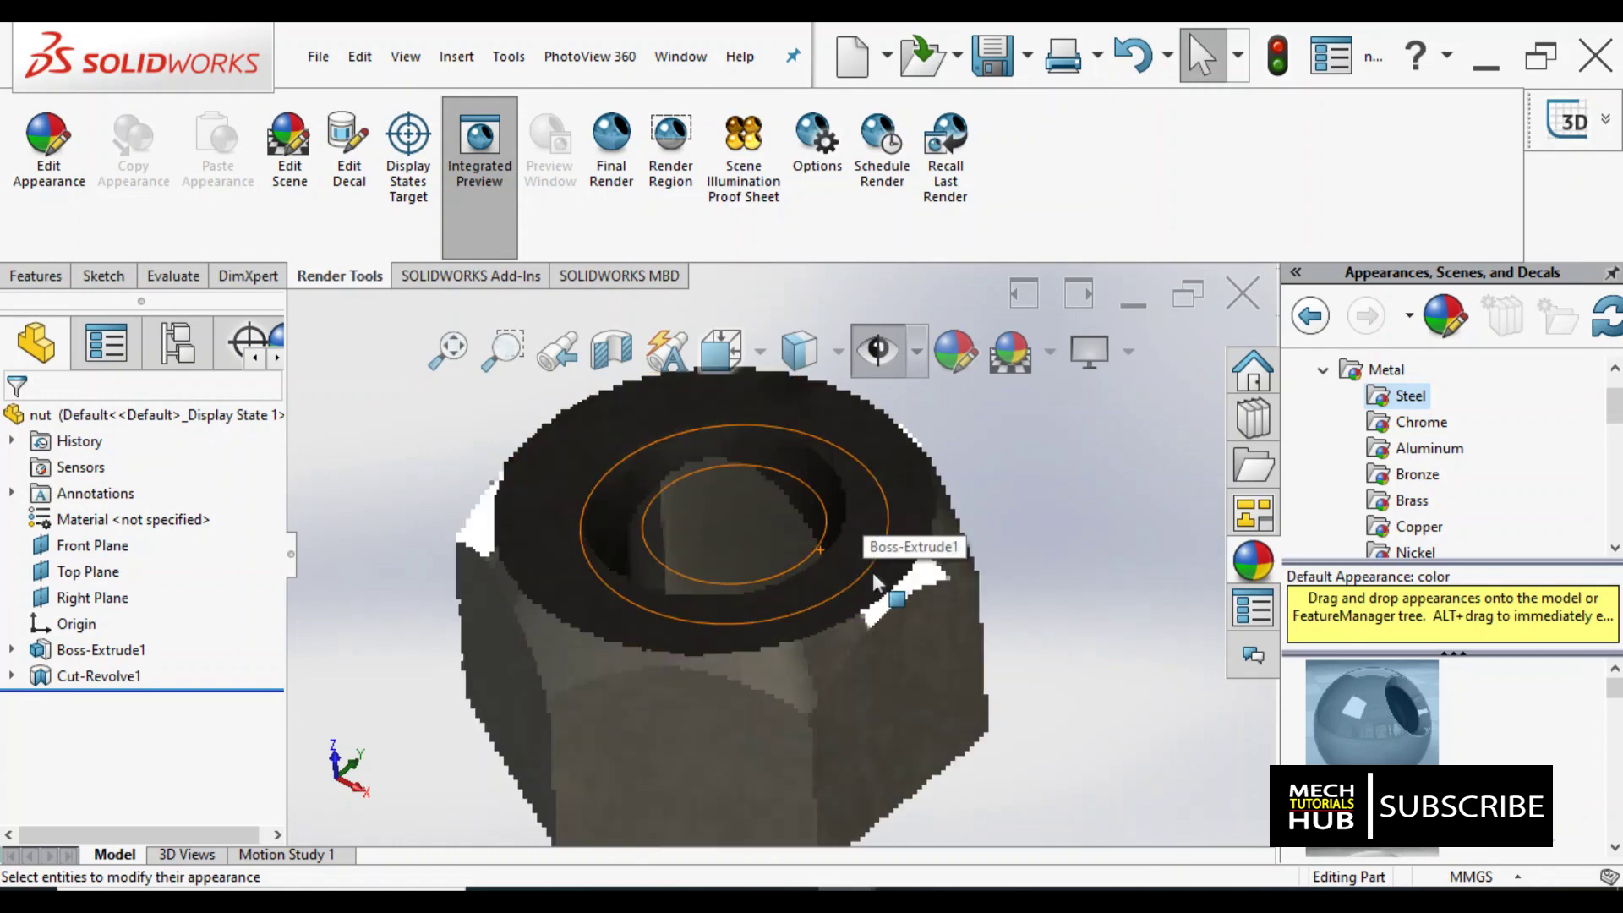
pyautogui.moveTo(851, 555); pyautogui.dragTo(796, 665, button='middle')
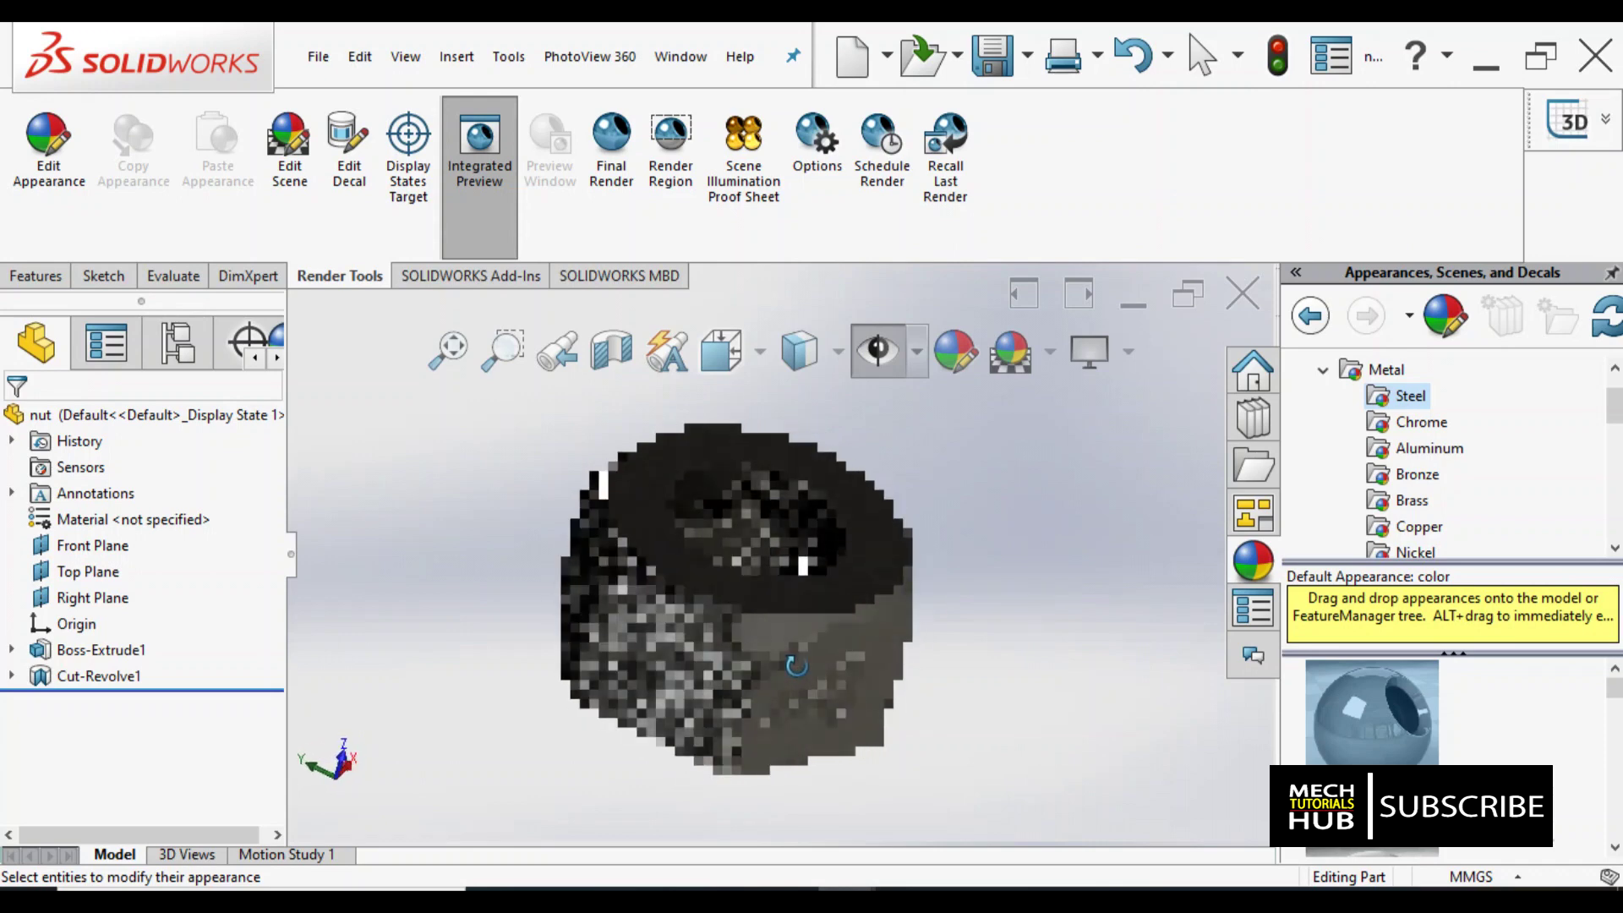
pyautogui.click(764, 362)
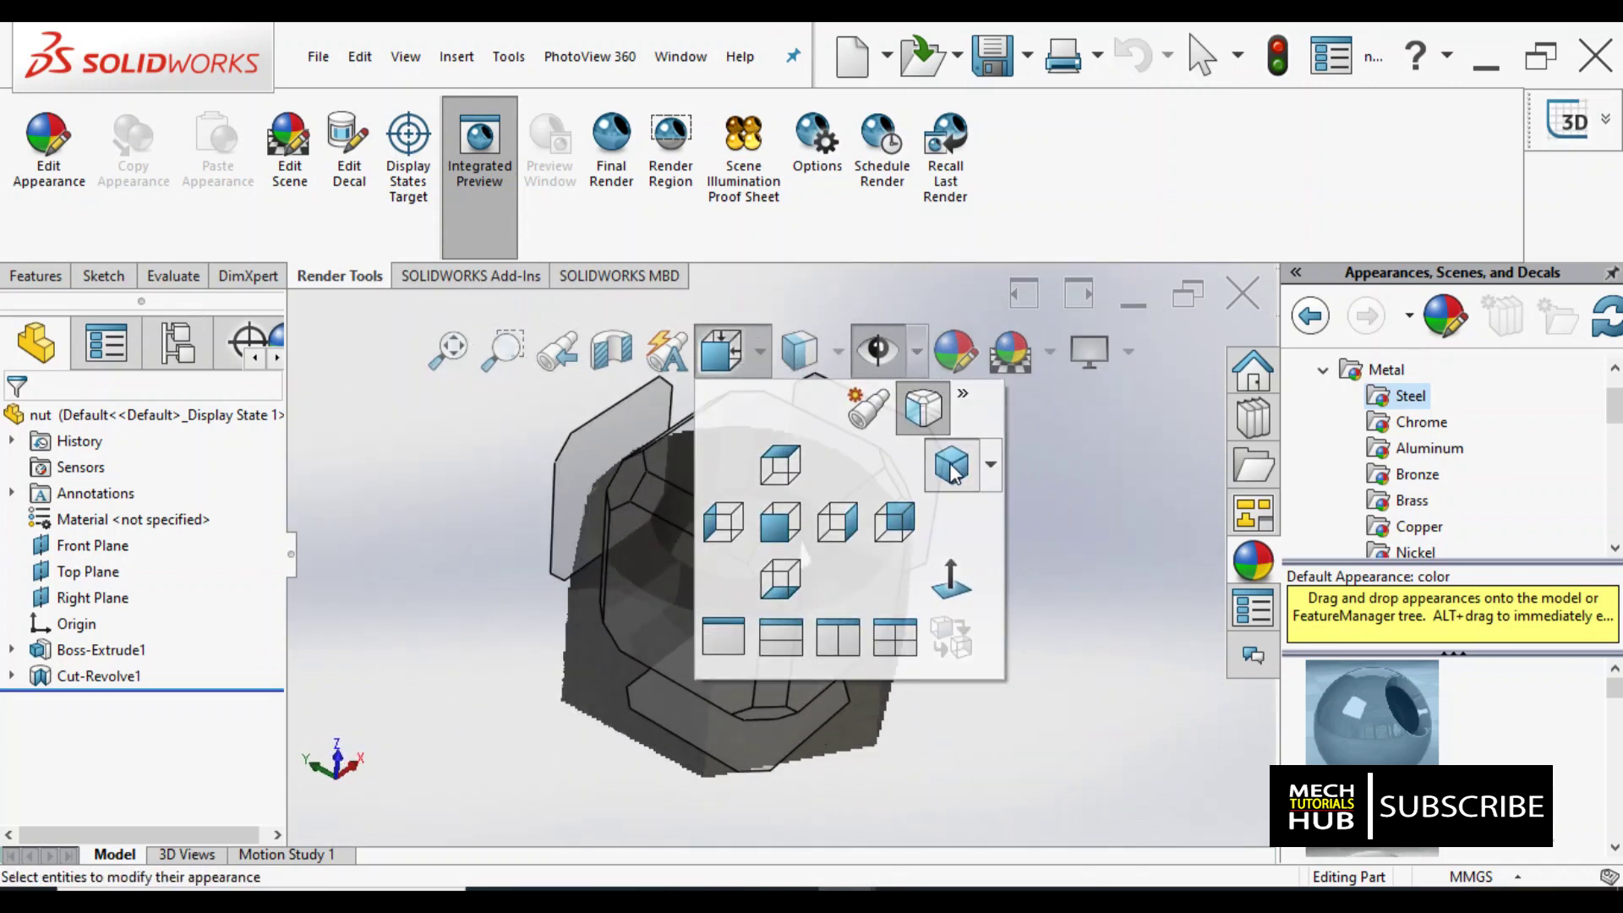
pyautogui.click(950, 463)
pyautogui.scroll(-5, 678, 506)
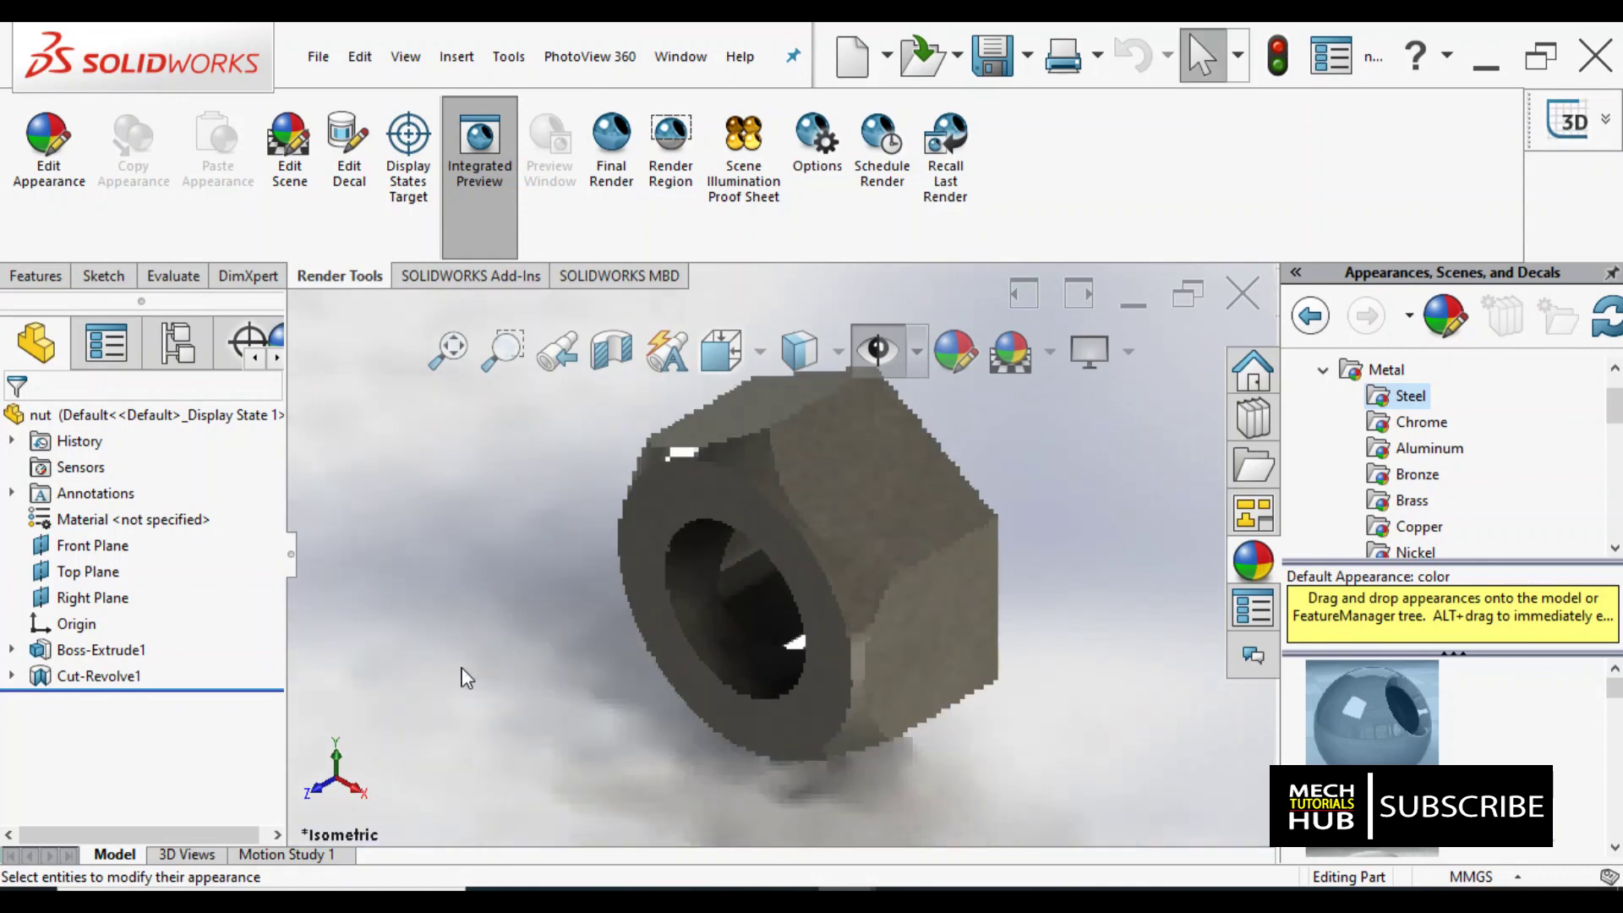
# Fit the nut in view, turn on the render region and resize its frame to closely enclose the whole nut.
pyautogui.scroll(3, 660, 553)
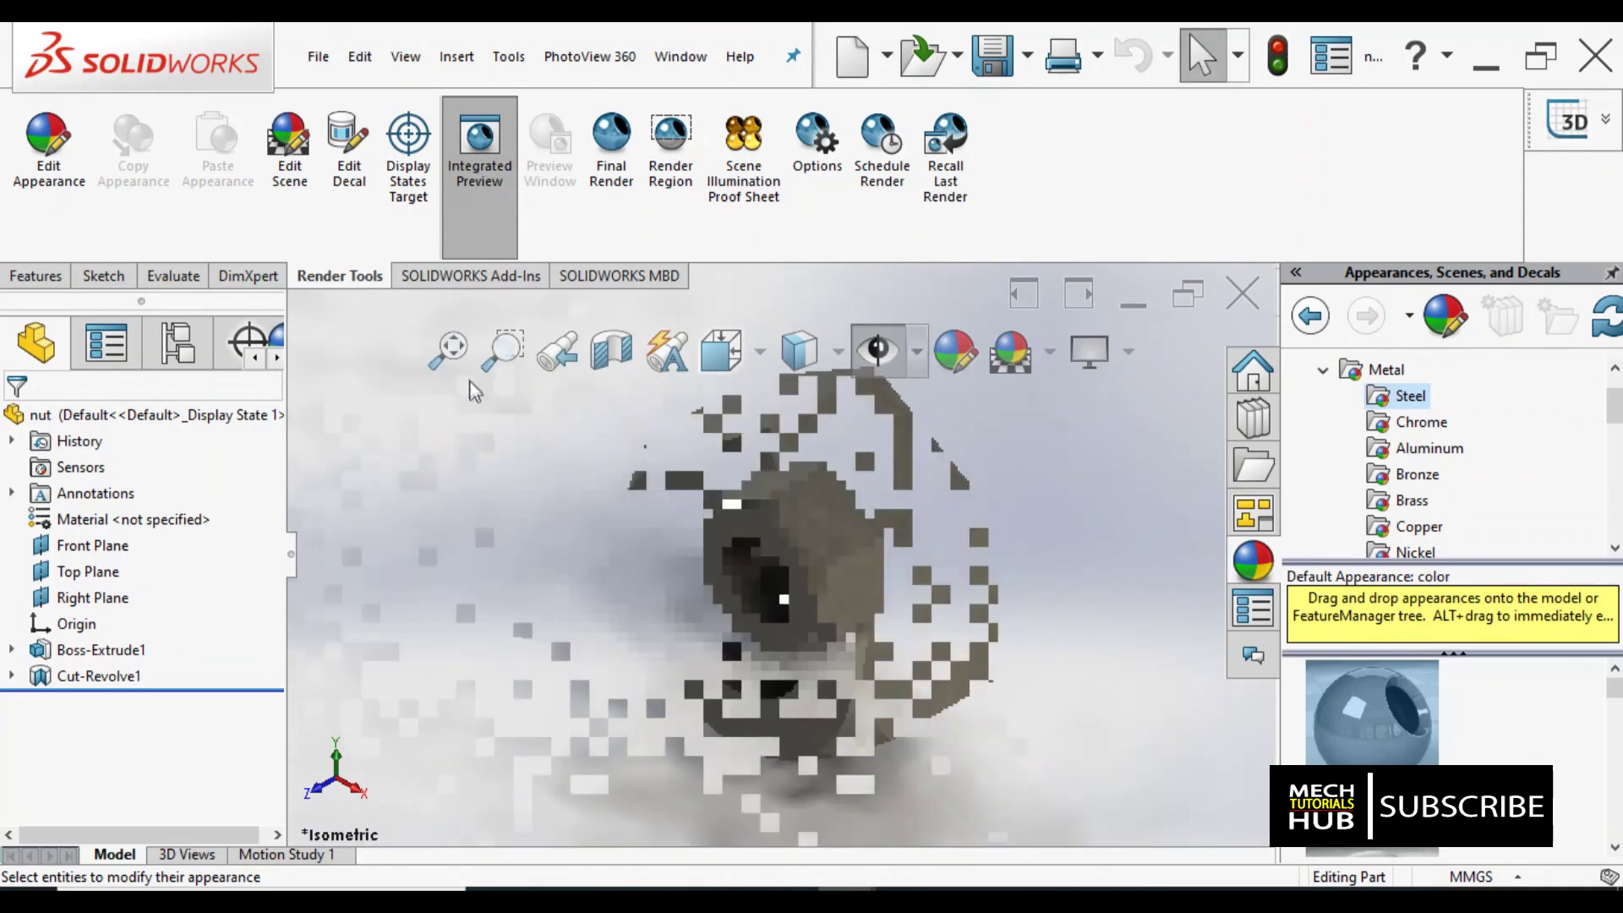
pyautogui.click(455, 362)
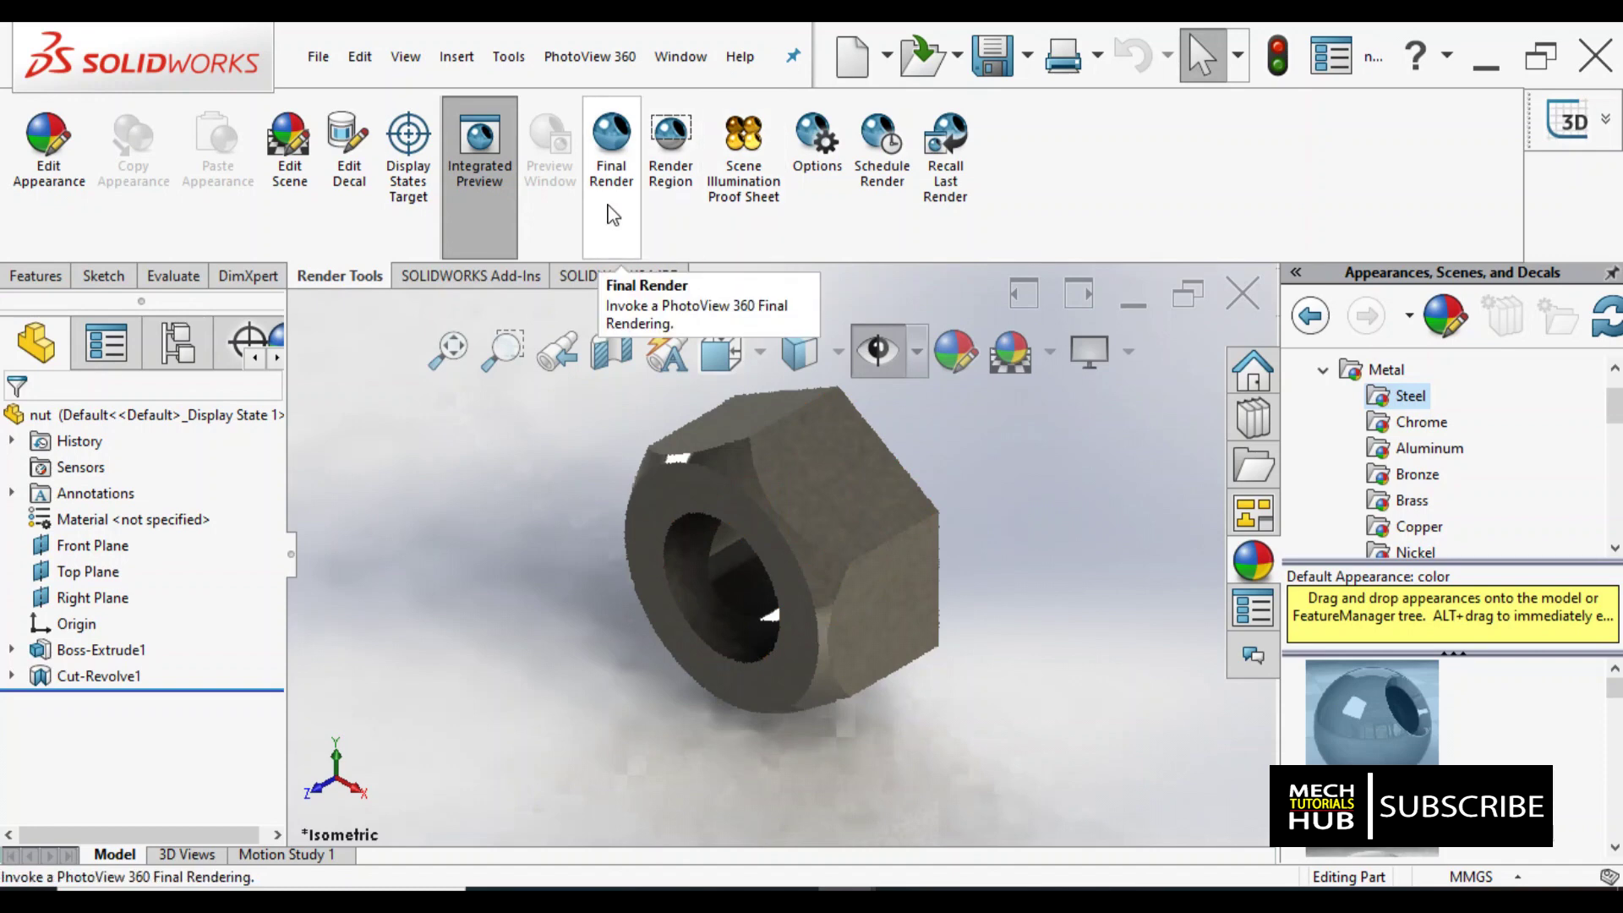
pyautogui.click(634, 221)
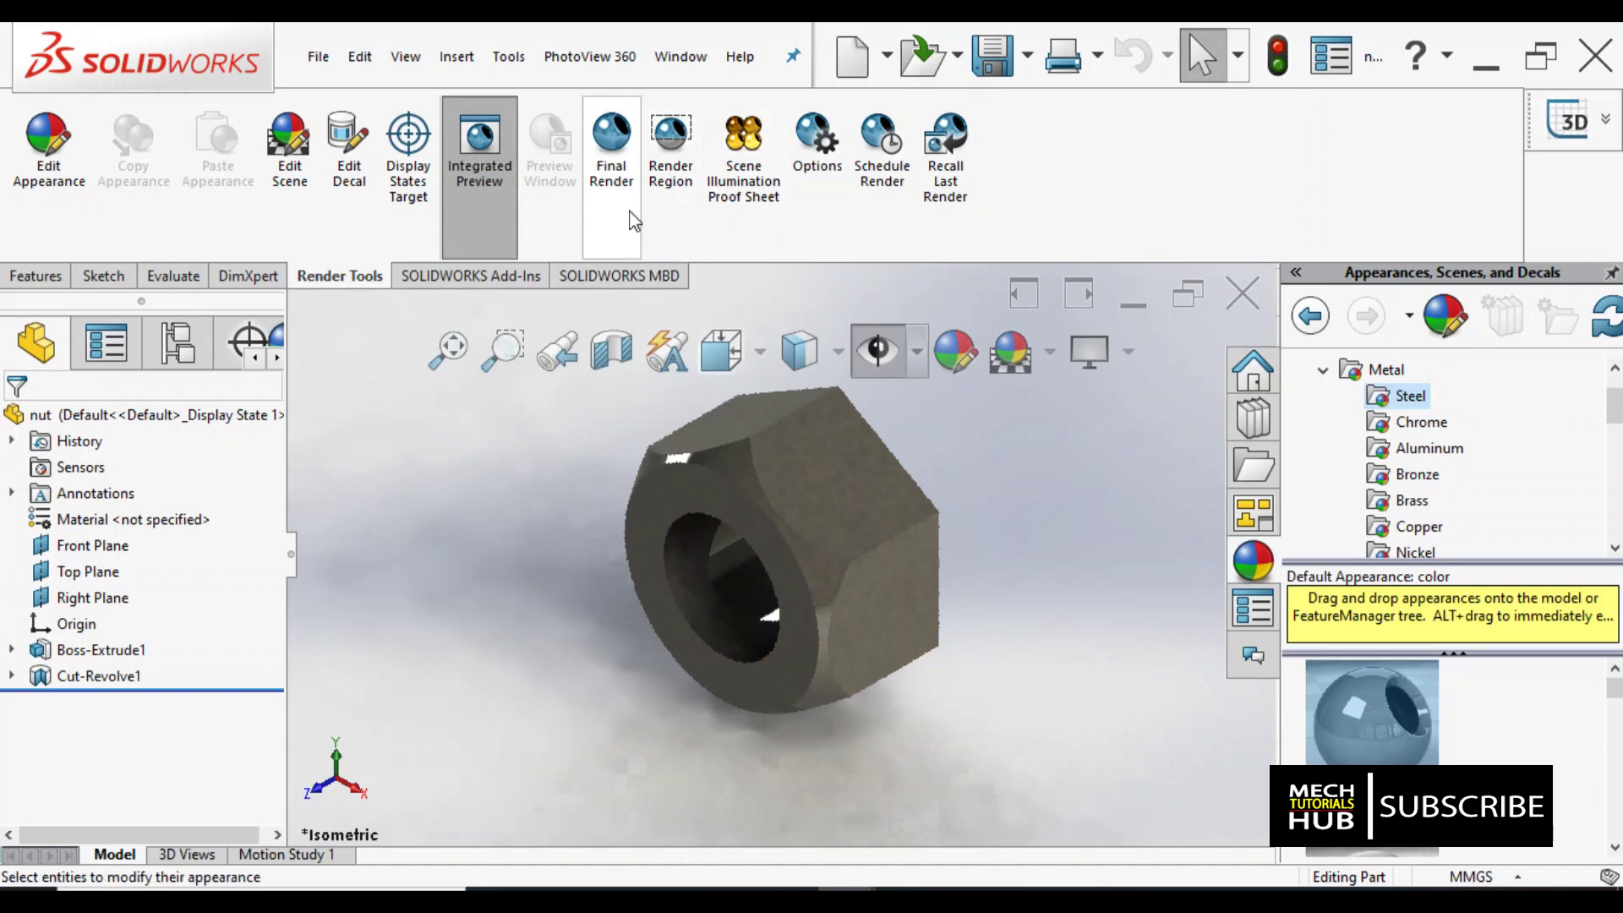
pyautogui.click(672, 215)
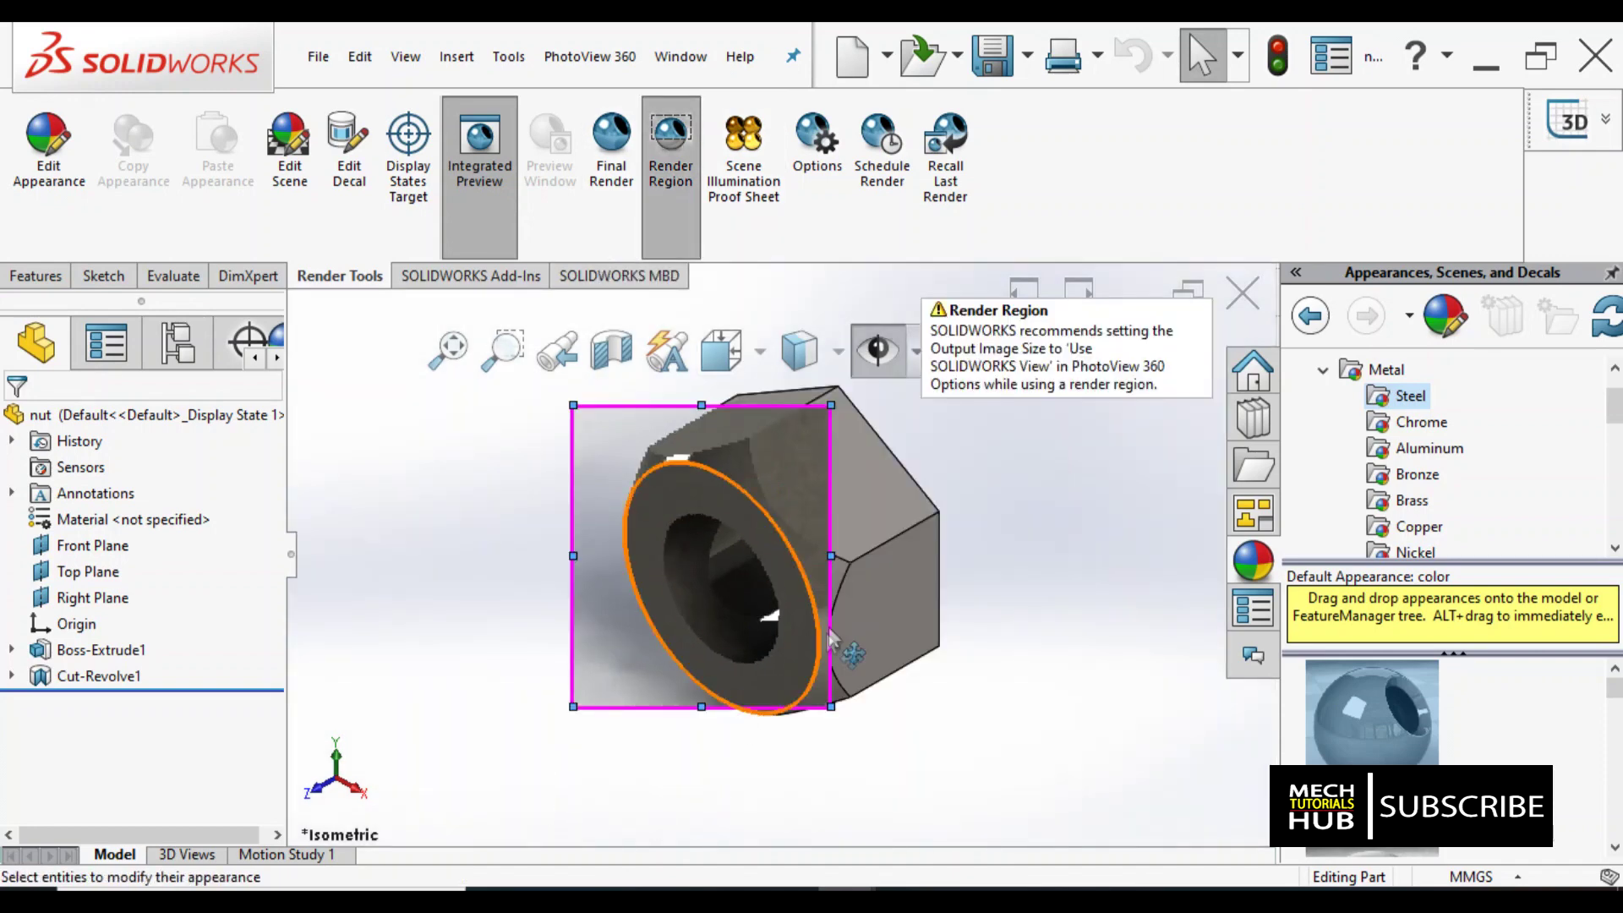
pyautogui.moveTo(828, 556); pyautogui.dragTo(968, 555)
pyautogui.moveTo(767, 708); pyautogui.dragTo(770, 729)
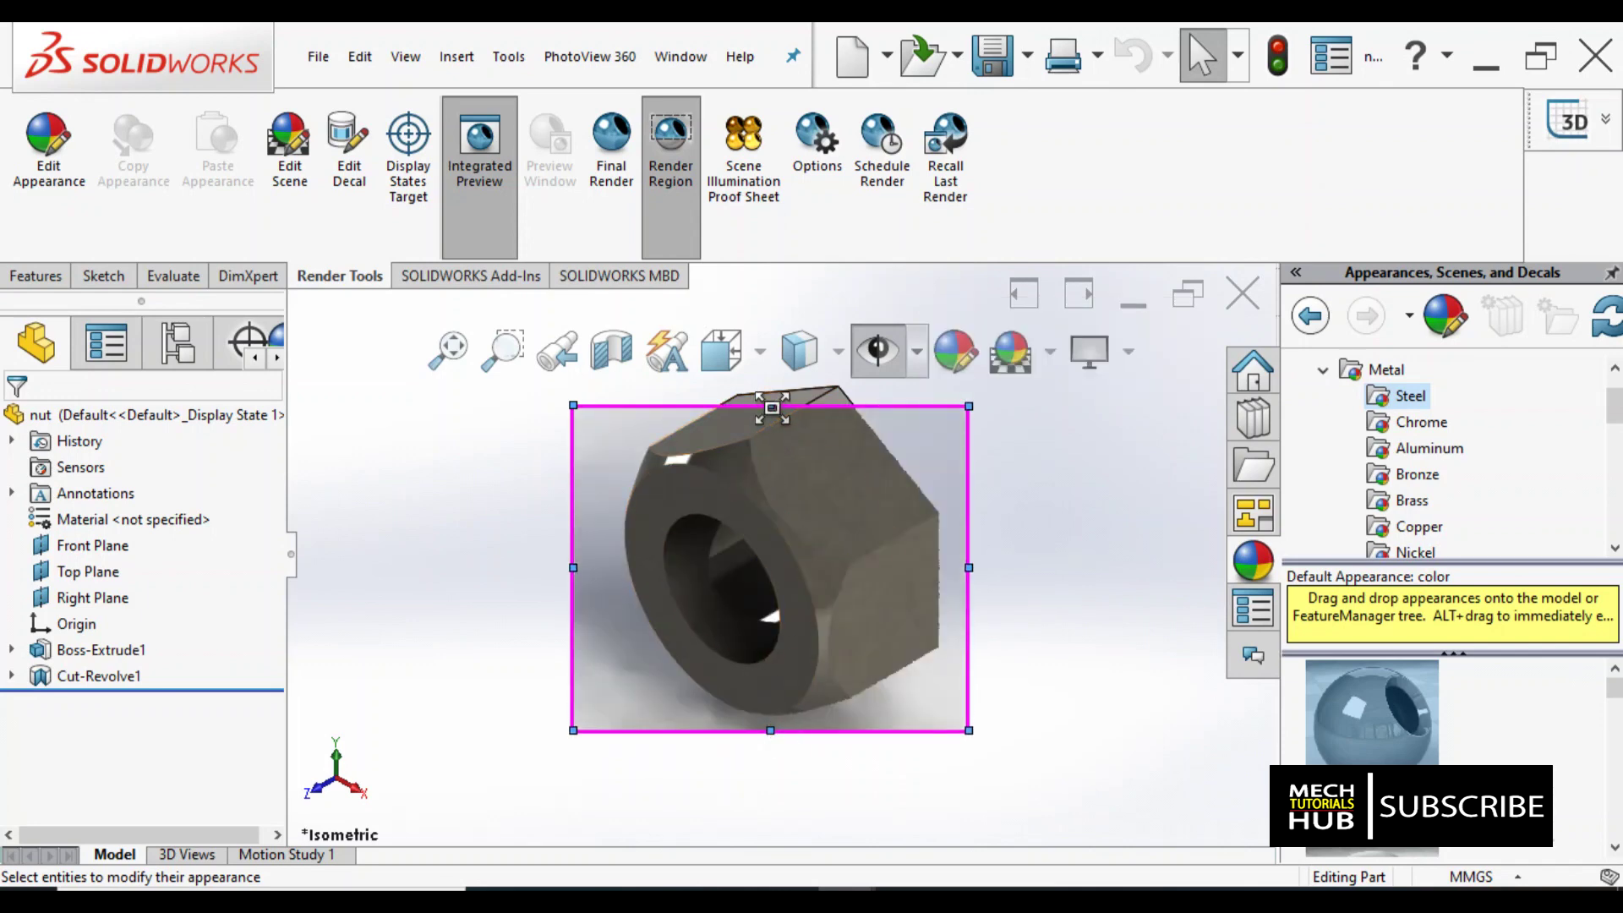
pyautogui.moveTo(770, 406); pyautogui.dragTo(771, 381)
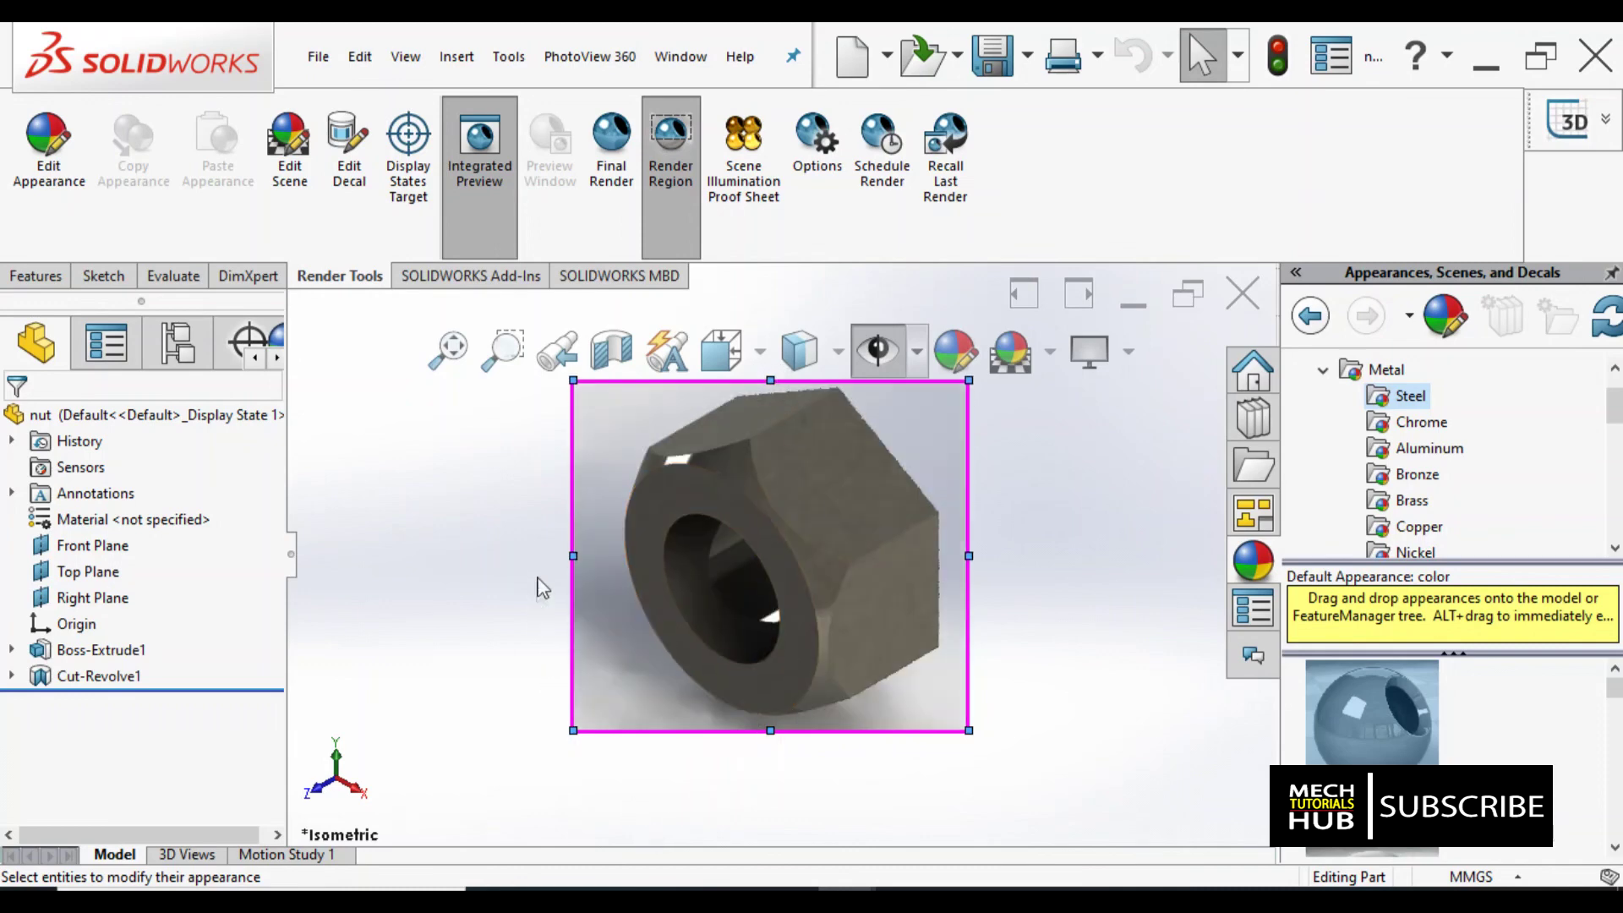
pyautogui.moveTo(573, 556); pyautogui.dragTo(607, 556)
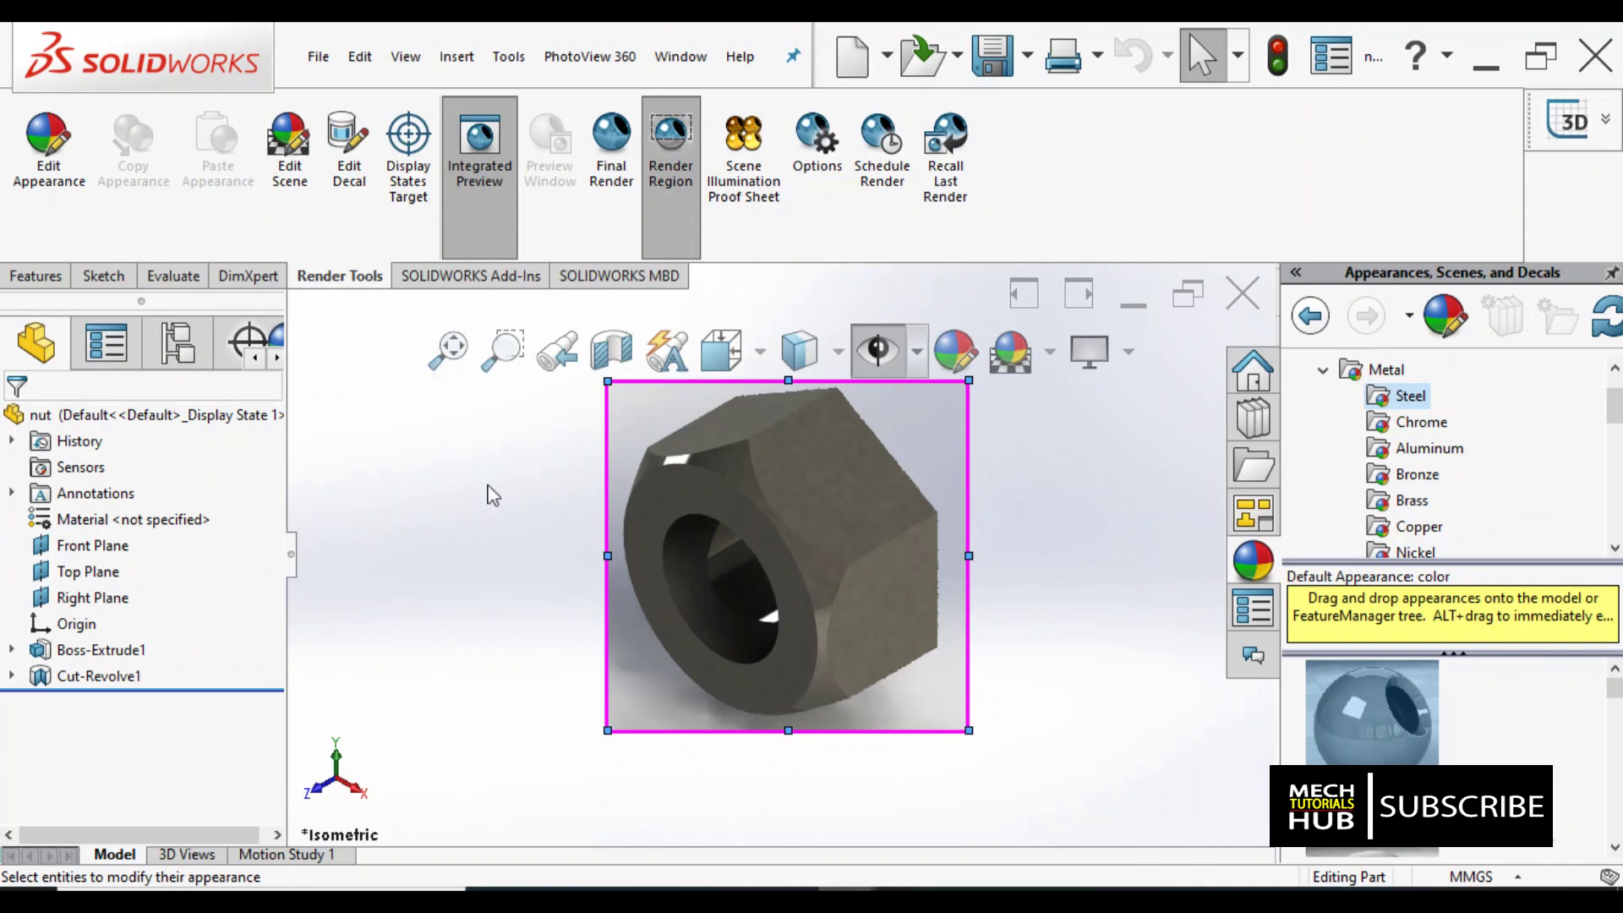
# Run a final render of the region around the nut, zoom into the image and open the image-saving dialog without saving.
pyautogui.click(621, 187)
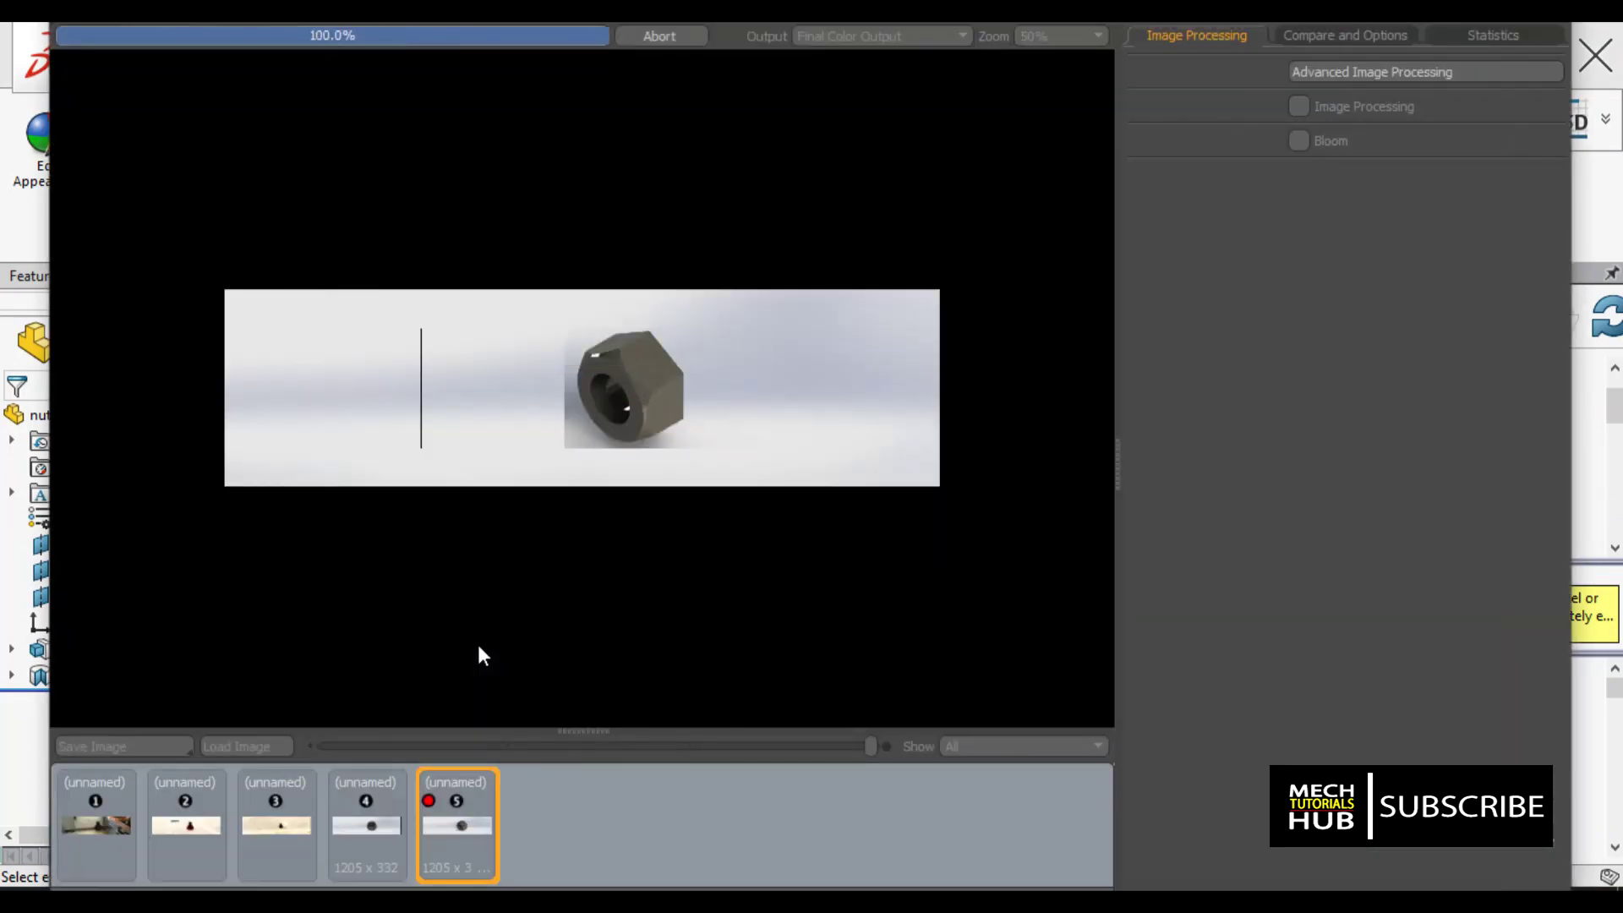
pyautogui.scroll(2, 642, 401)
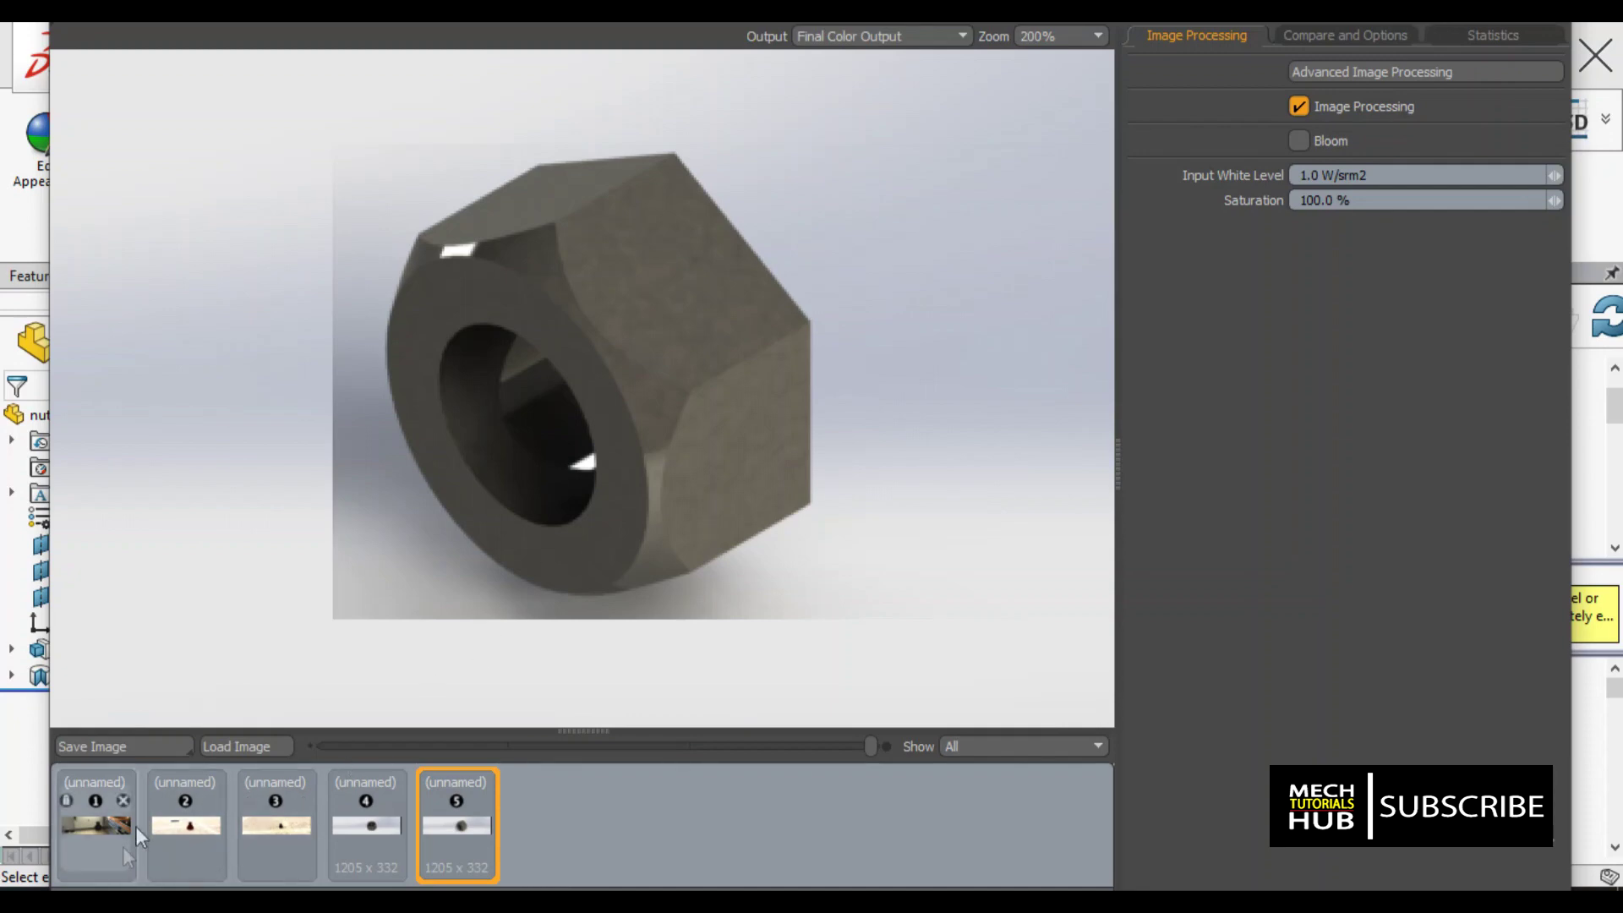
pyautogui.click(129, 747)
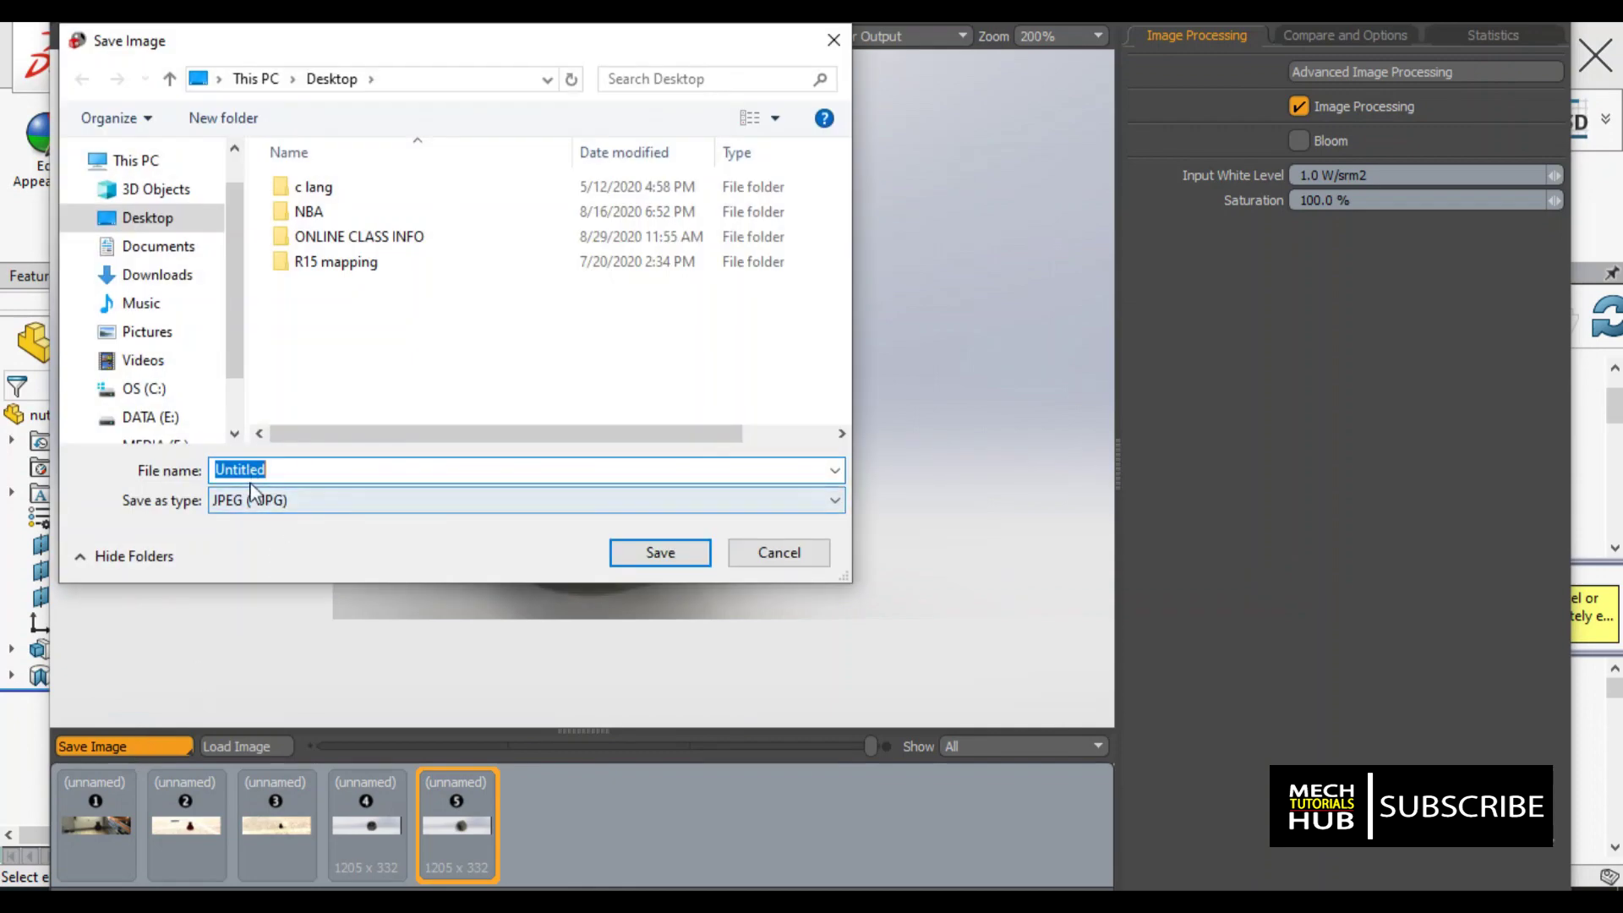
pyautogui.click(824, 559)
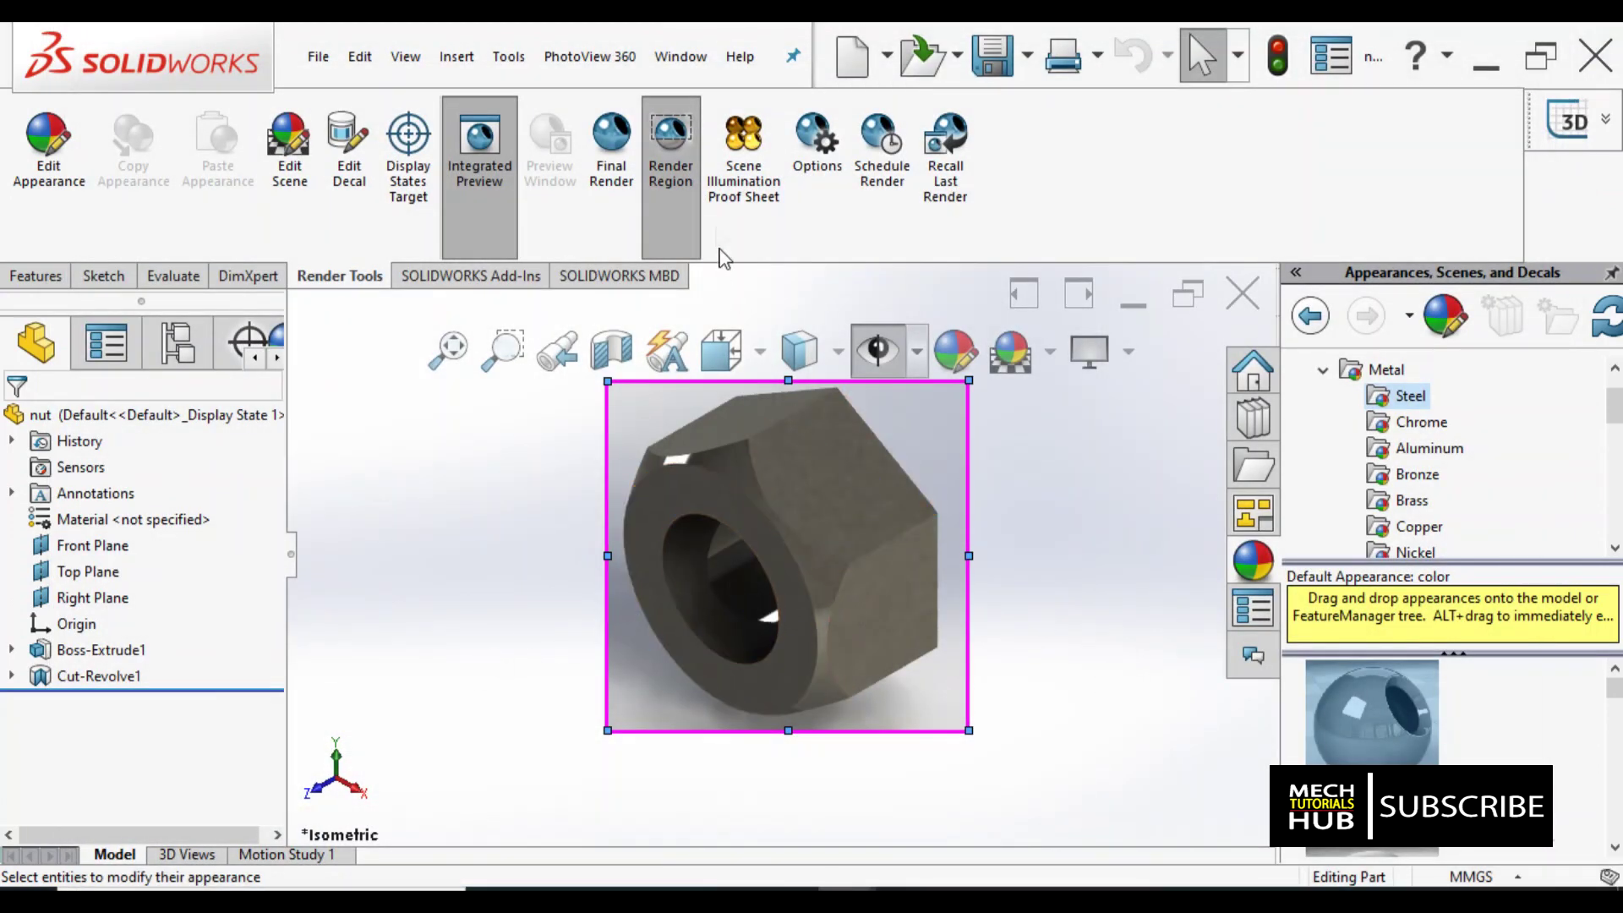
# Turn off the render region and apply the black high gloss plastic appearance to the nut.
pyautogui.click(671, 148)
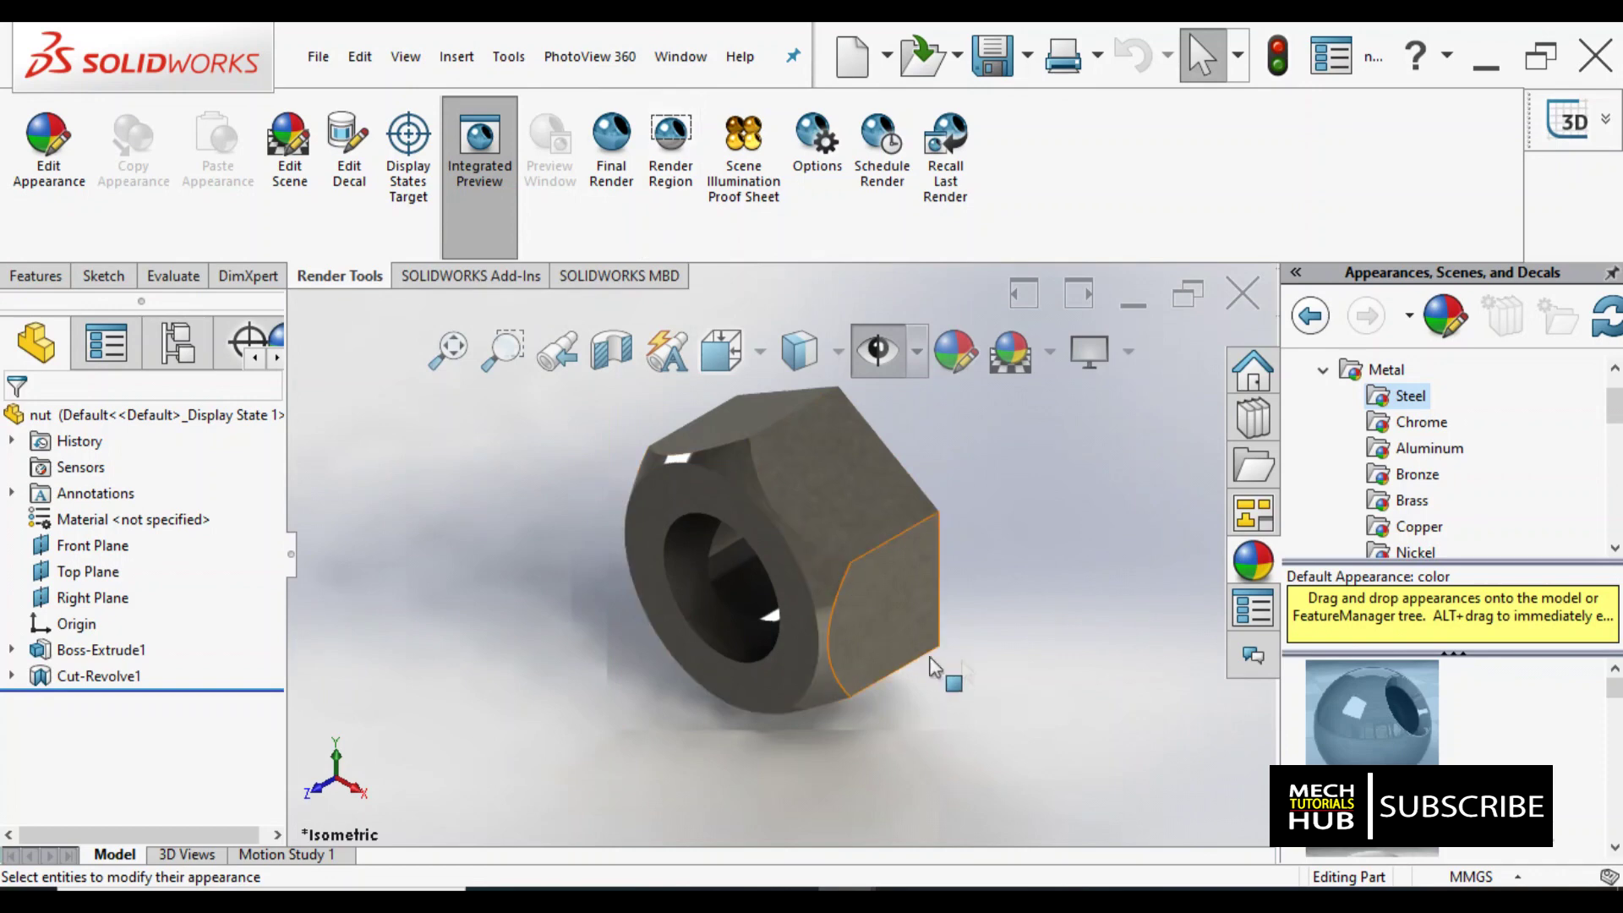
pyautogui.moveTo(1618, 691); pyautogui.dragTo(1615, 826)
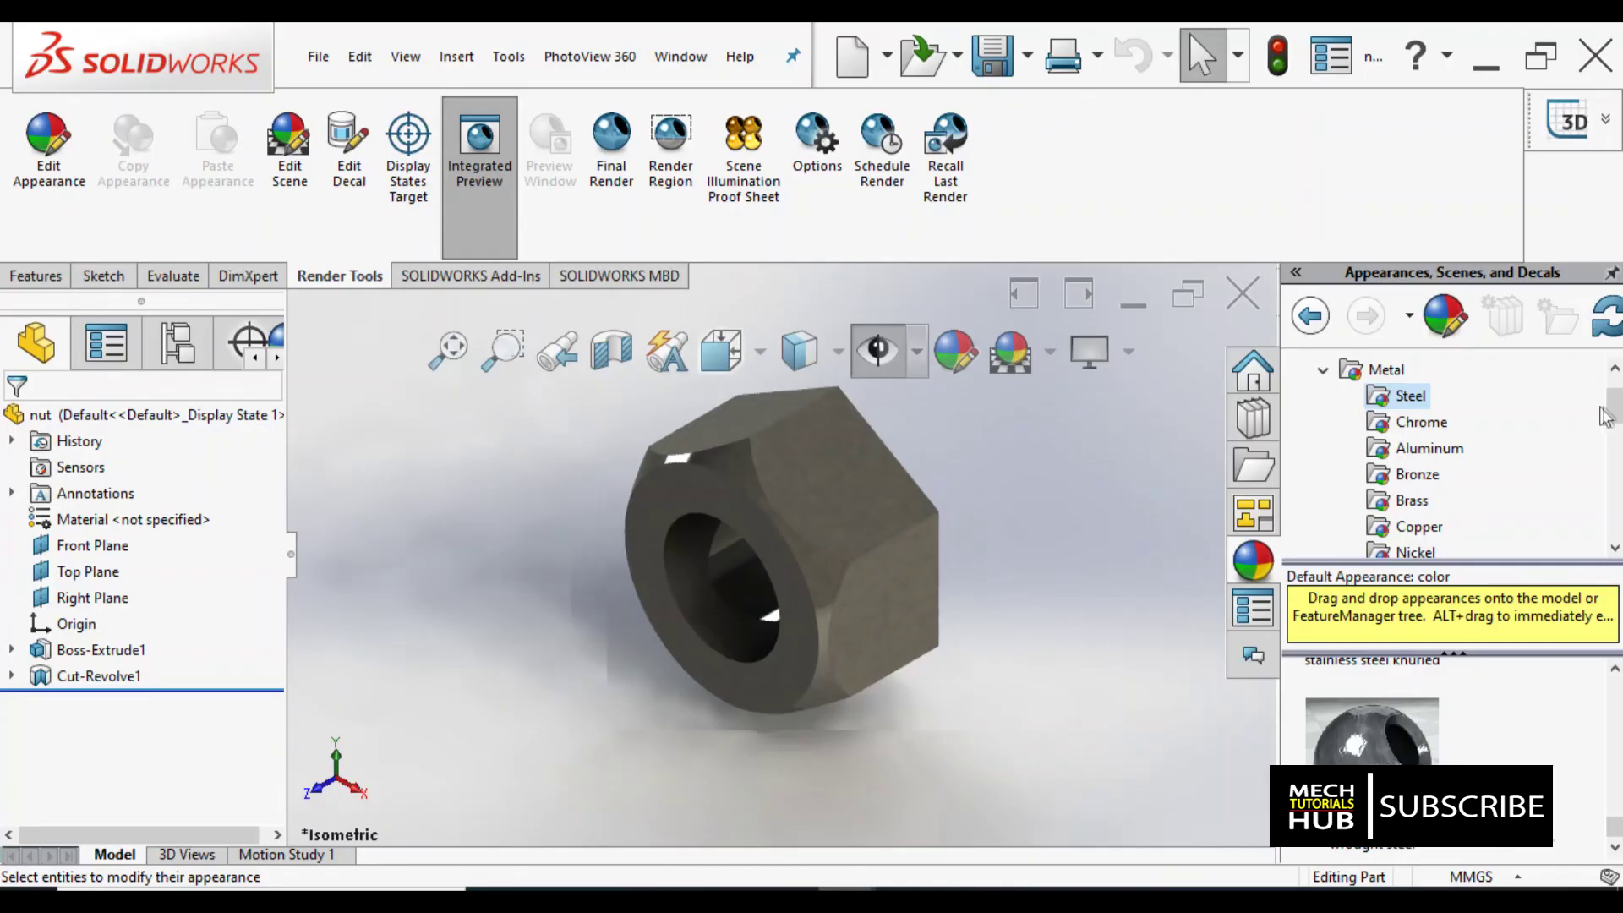
pyautogui.moveTo(1614, 406)
pyautogui.mouseDown()
pyautogui.moveTo(1616, 520)
pyautogui.moveTo(1614, 380)
pyautogui.mouseUp()
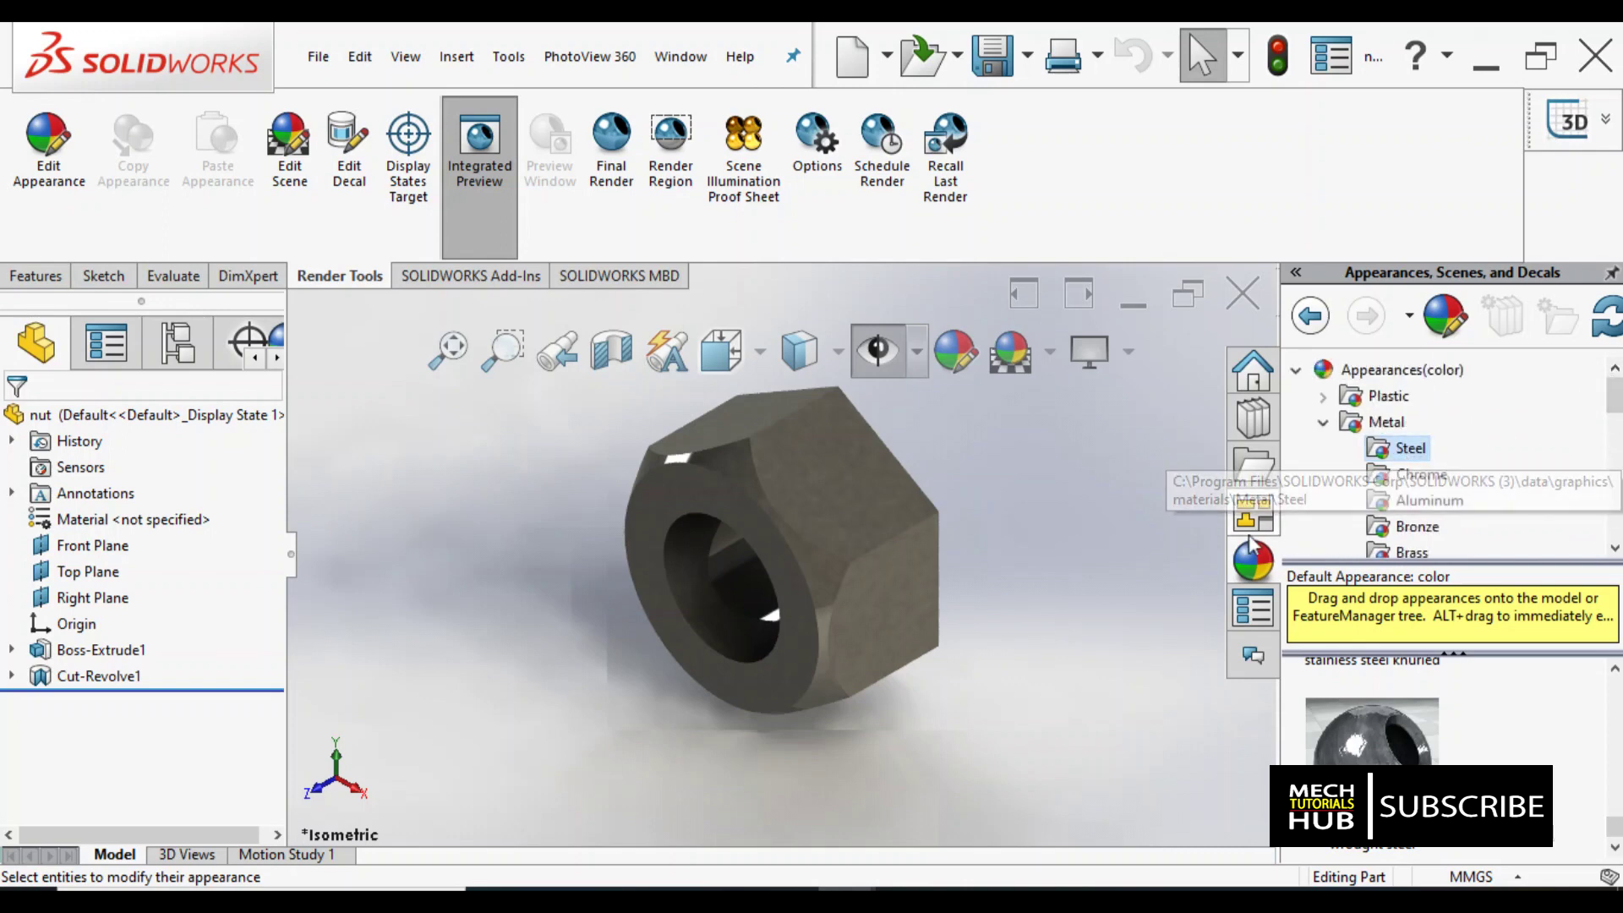
pyautogui.click(1322, 397)
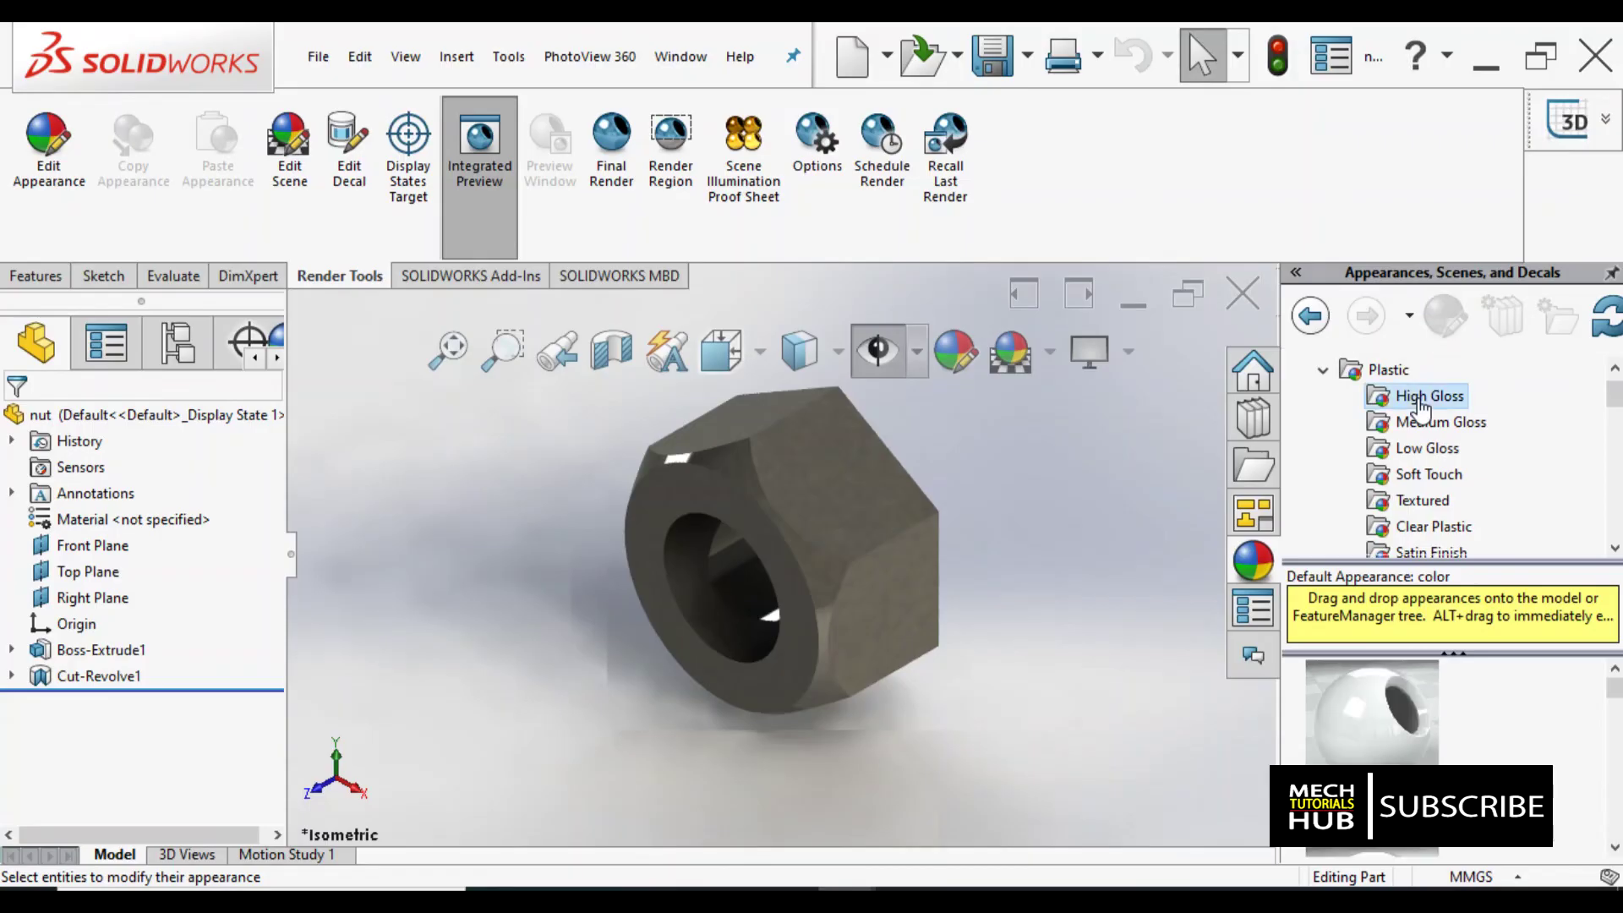
pyautogui.scroll(-1, 1616, 706)
pyautogui.scroll(-3, 1616, 706)
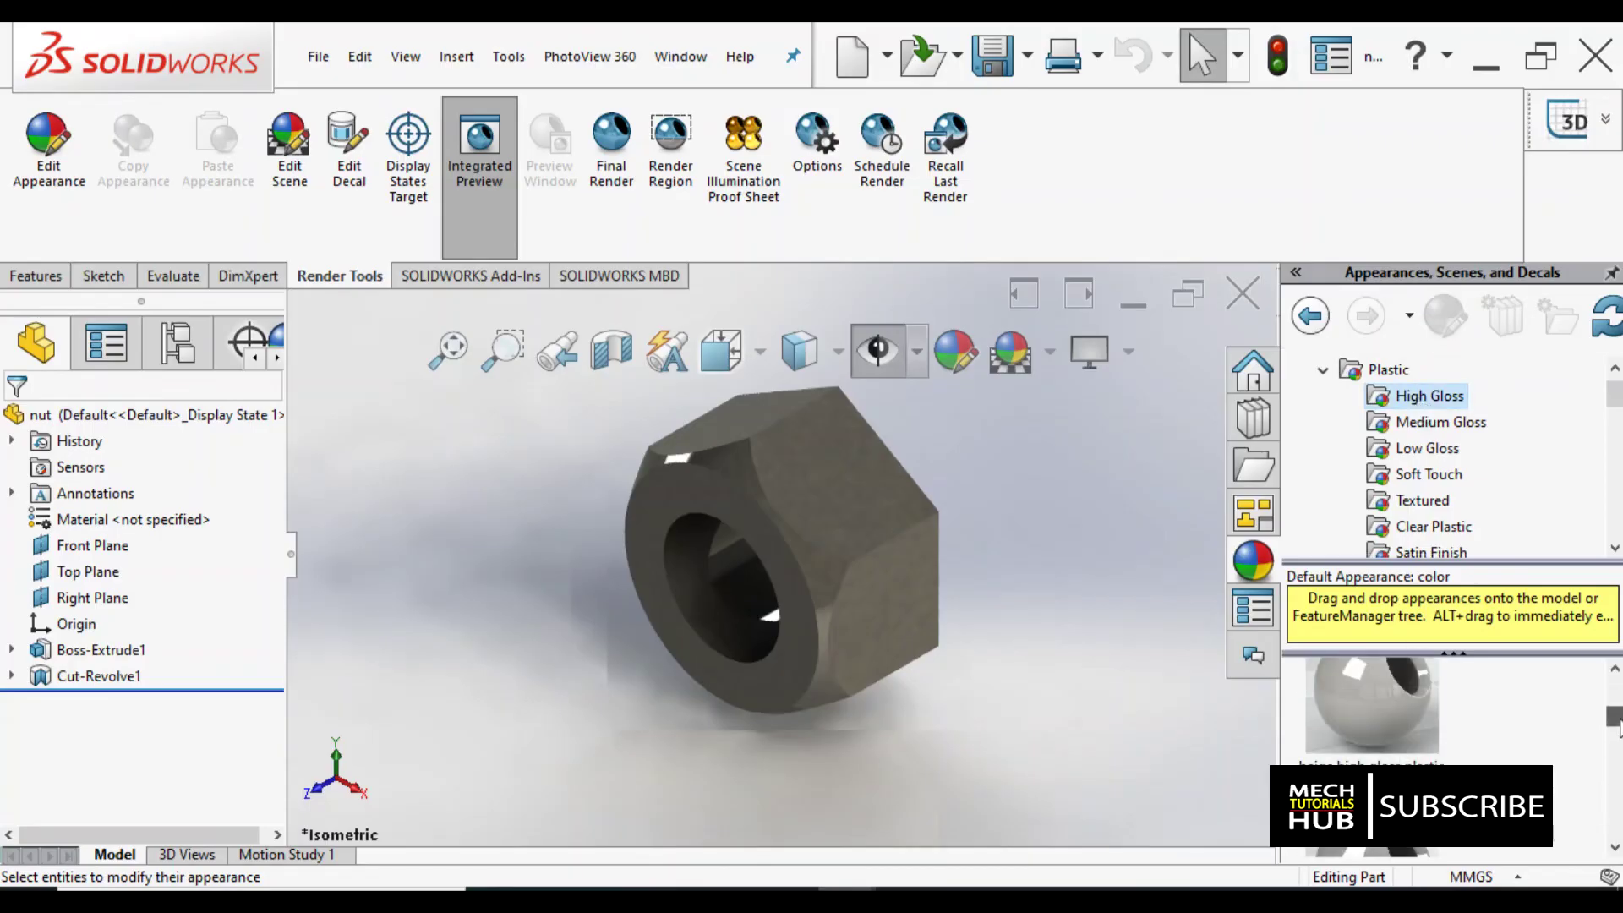
pyautogui.scroll(-2, 1616, 706)
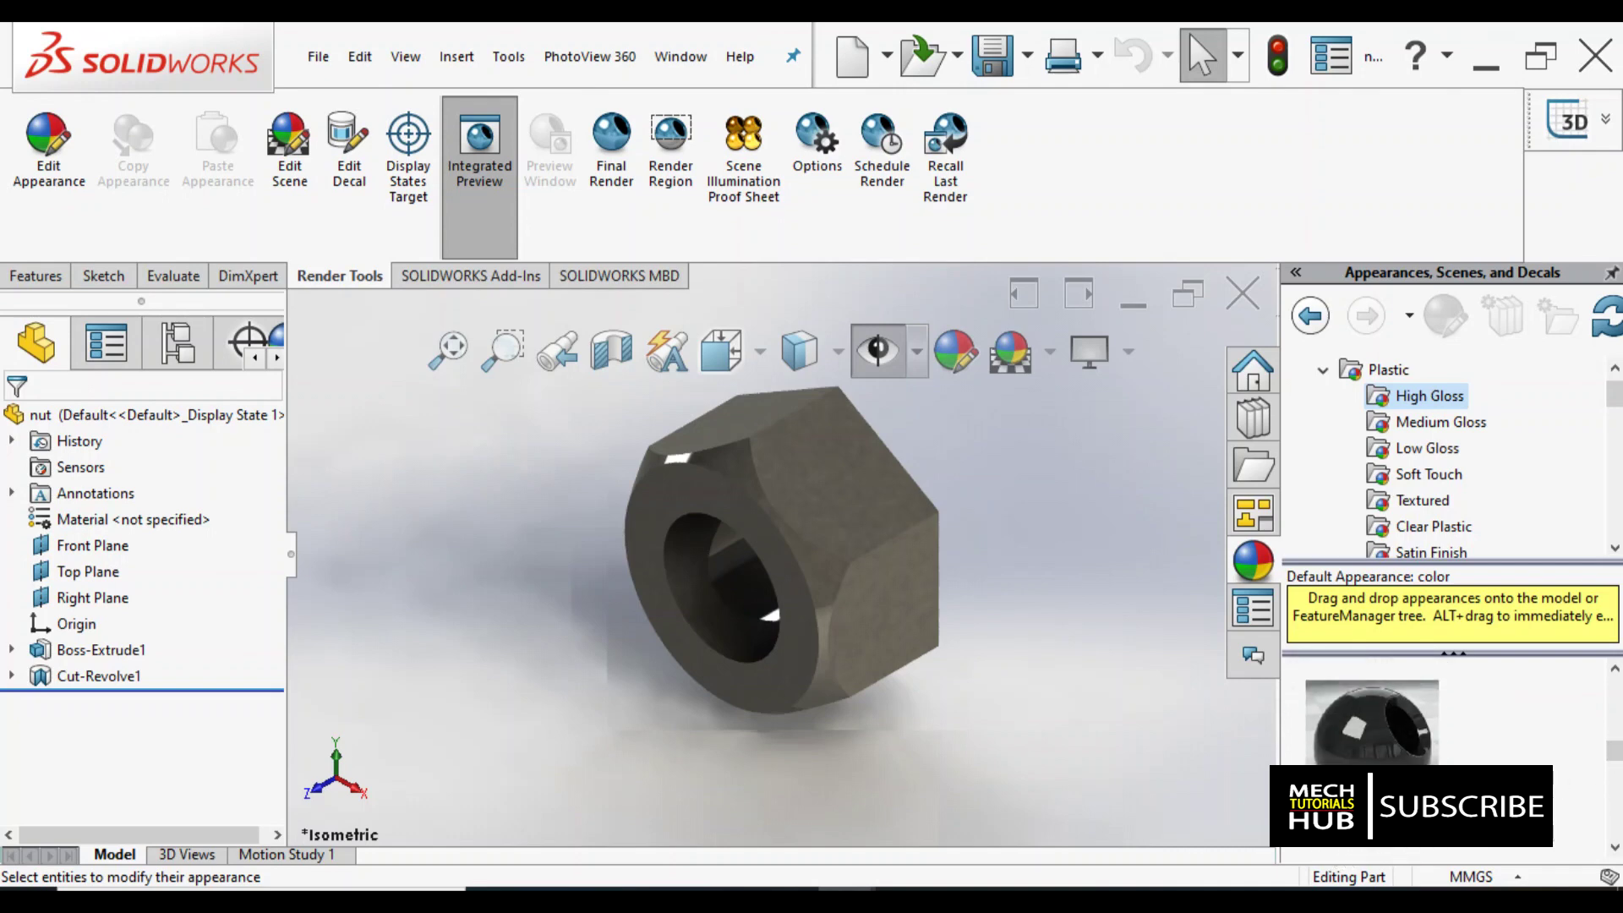
pyautogui.doubleClick(1371, 723)
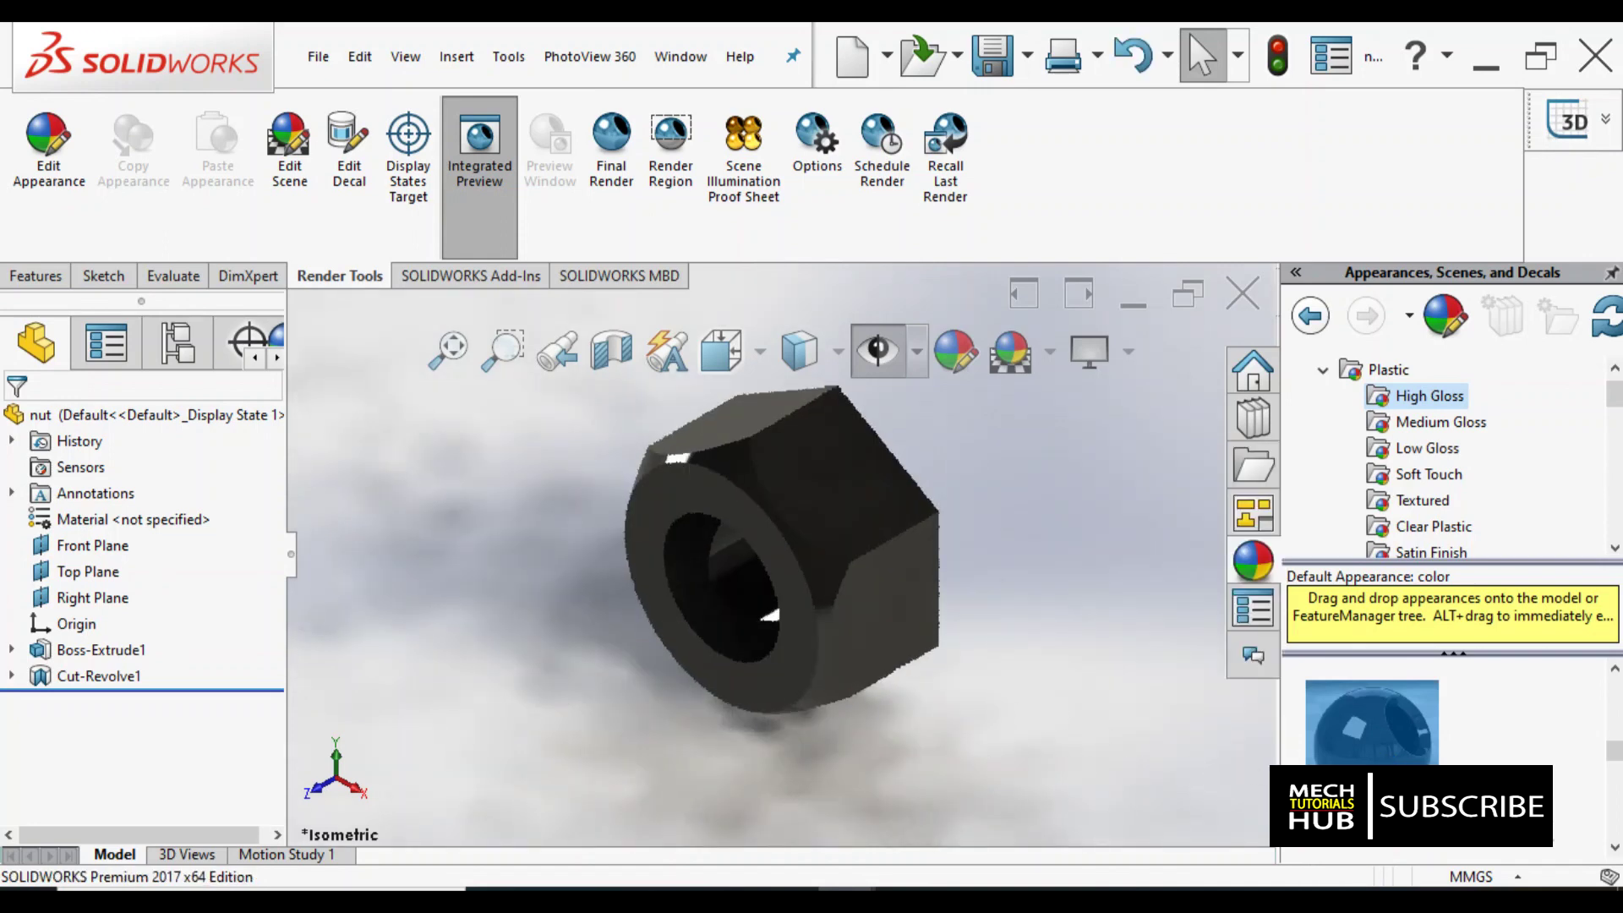
pyautogui.moveTo(1370, 722)
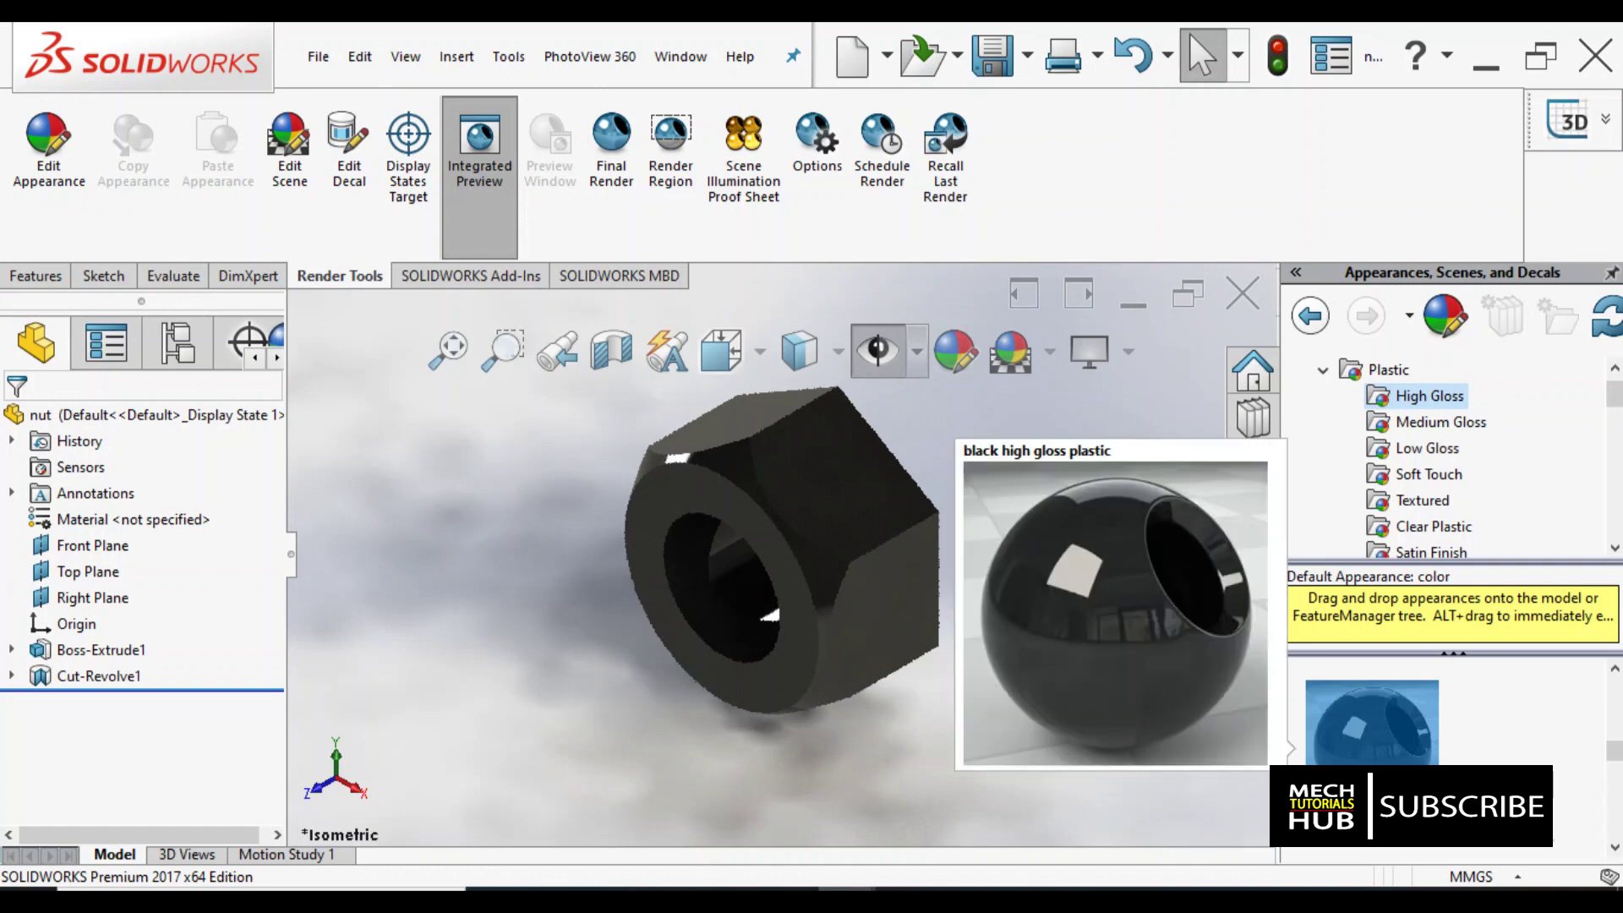
pyautogui.moveTo(1370, 722); pyautogui.dragTo(879, 551)
pyautogui.click(878, 554)
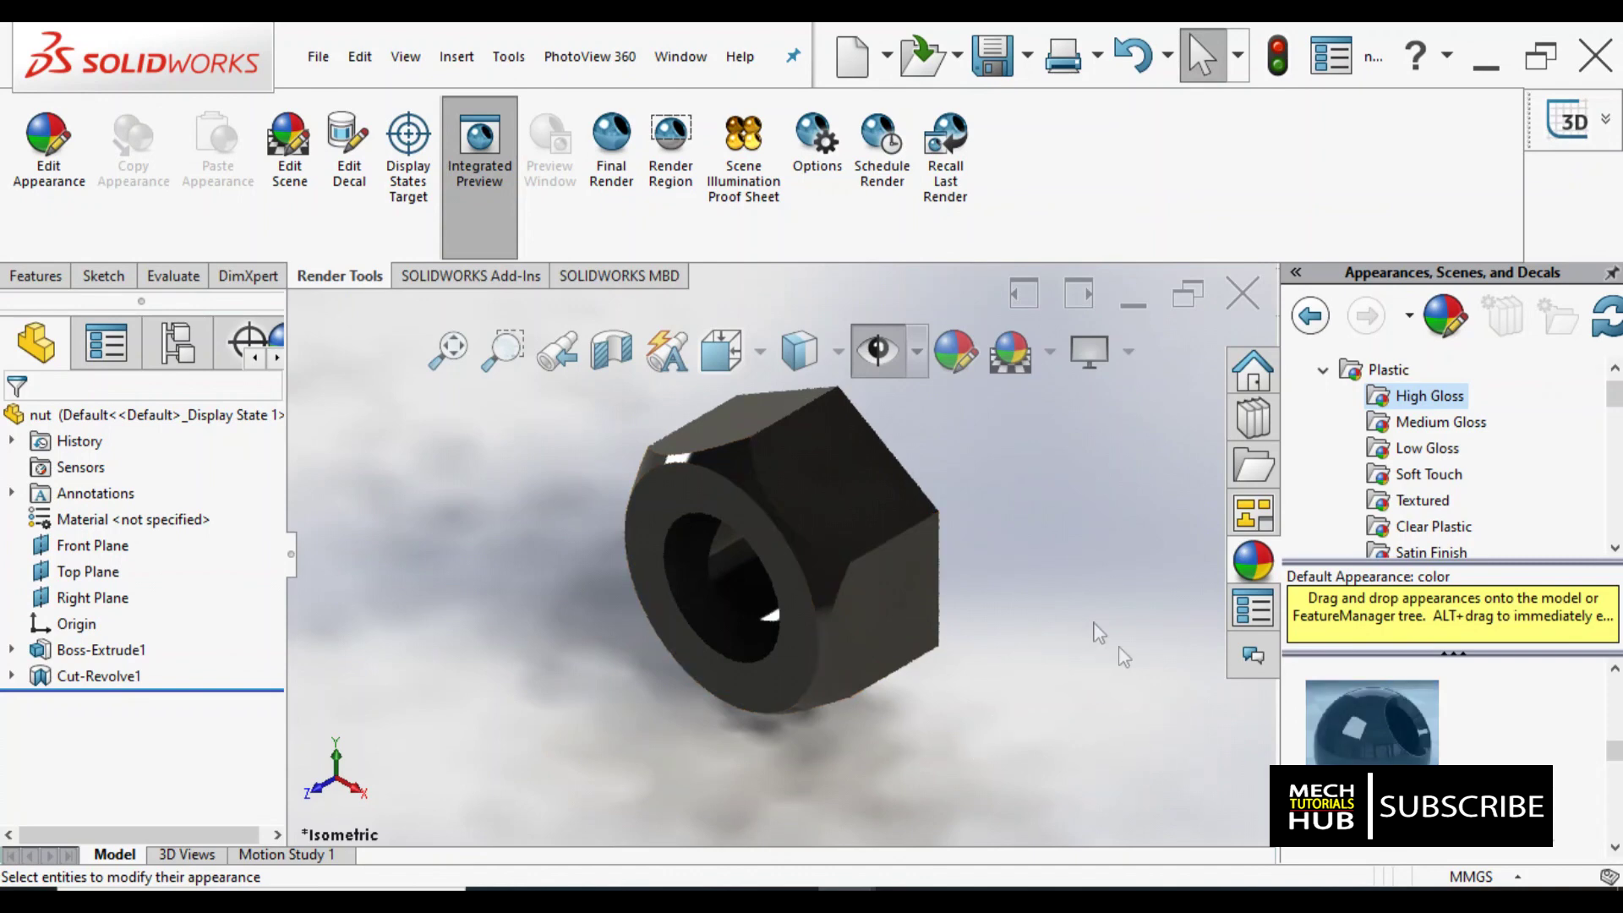
# Restrict the render region to the rear hexagonal portion of the nut, run a final render and inspect the image.
pyautogui.click(678, 188)
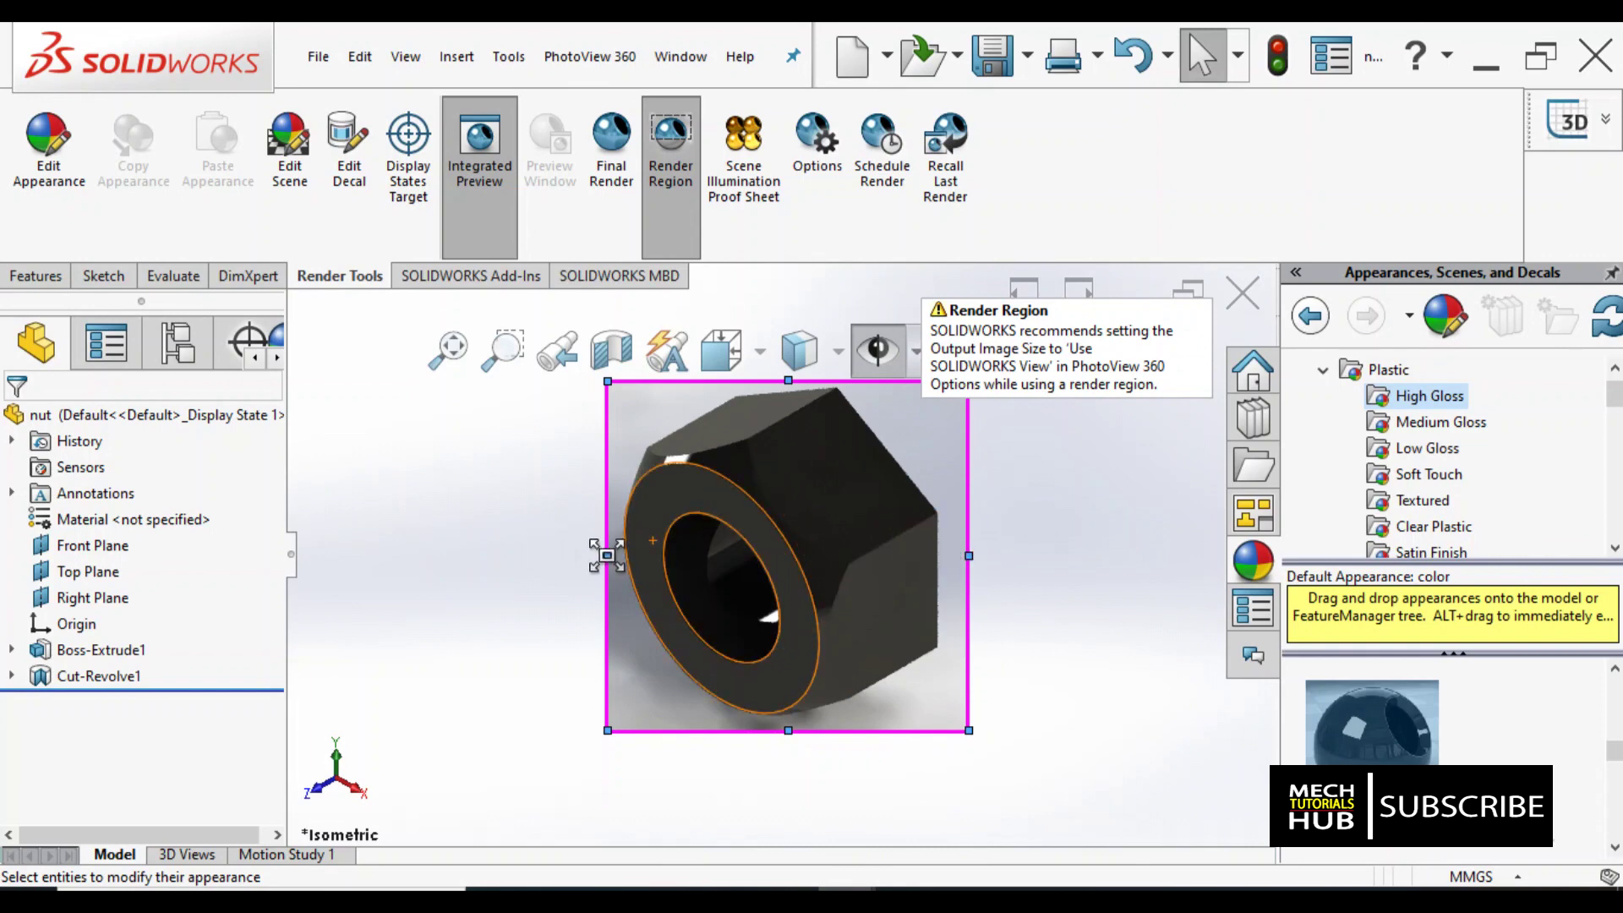
pyautogui.moveTo(607, 555); pyautogui.dragTo(819, 568)
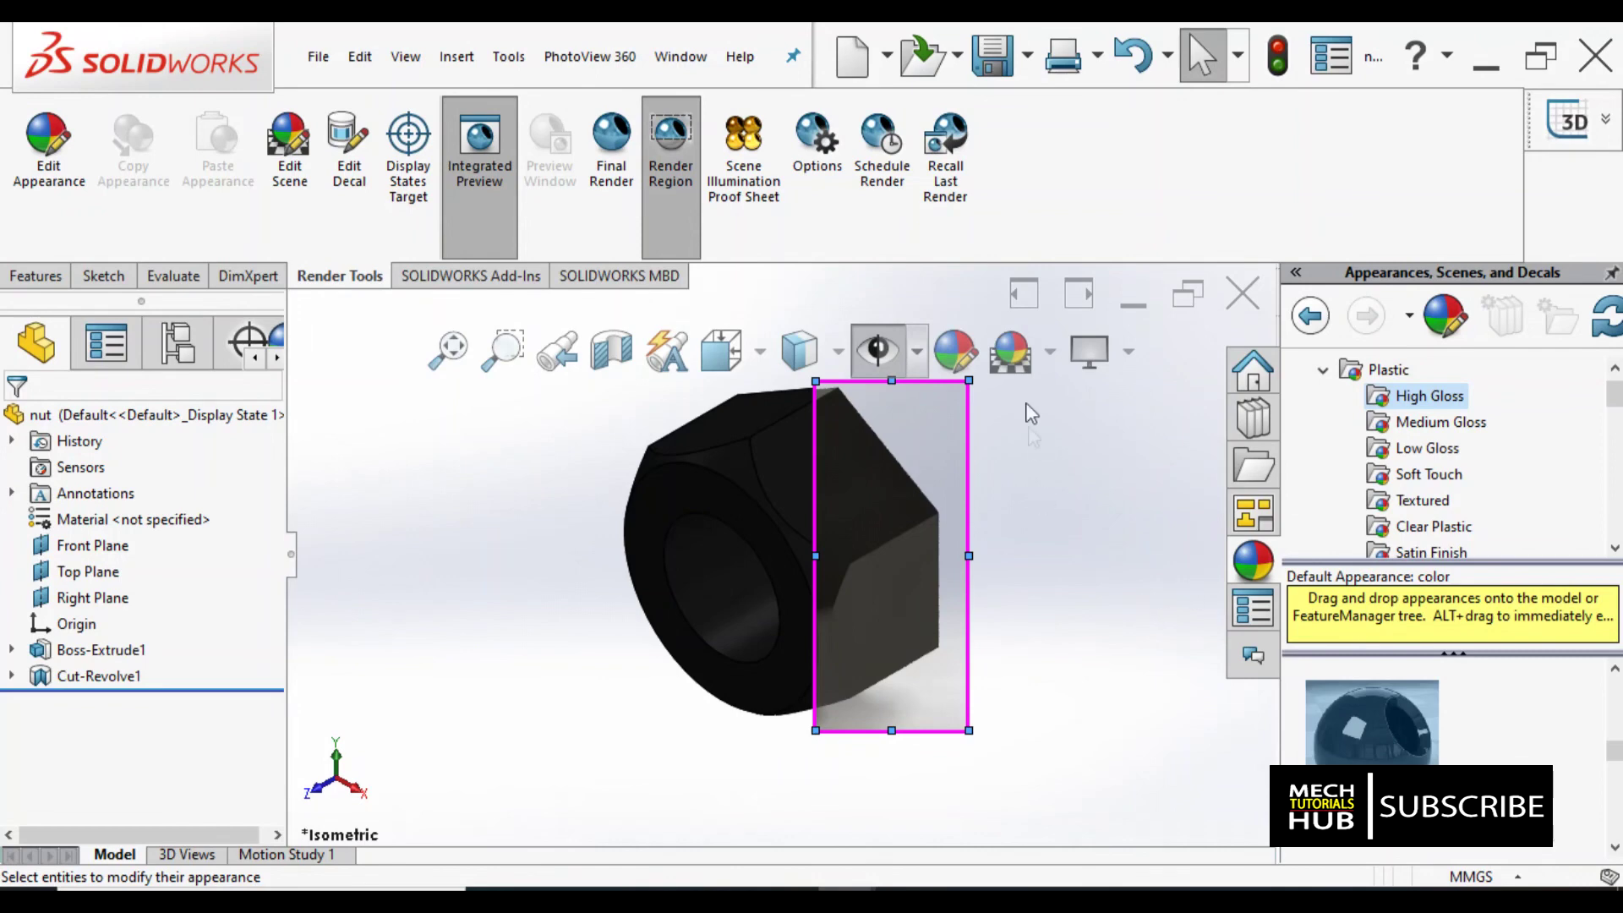
pyautogui.click(609, 173)
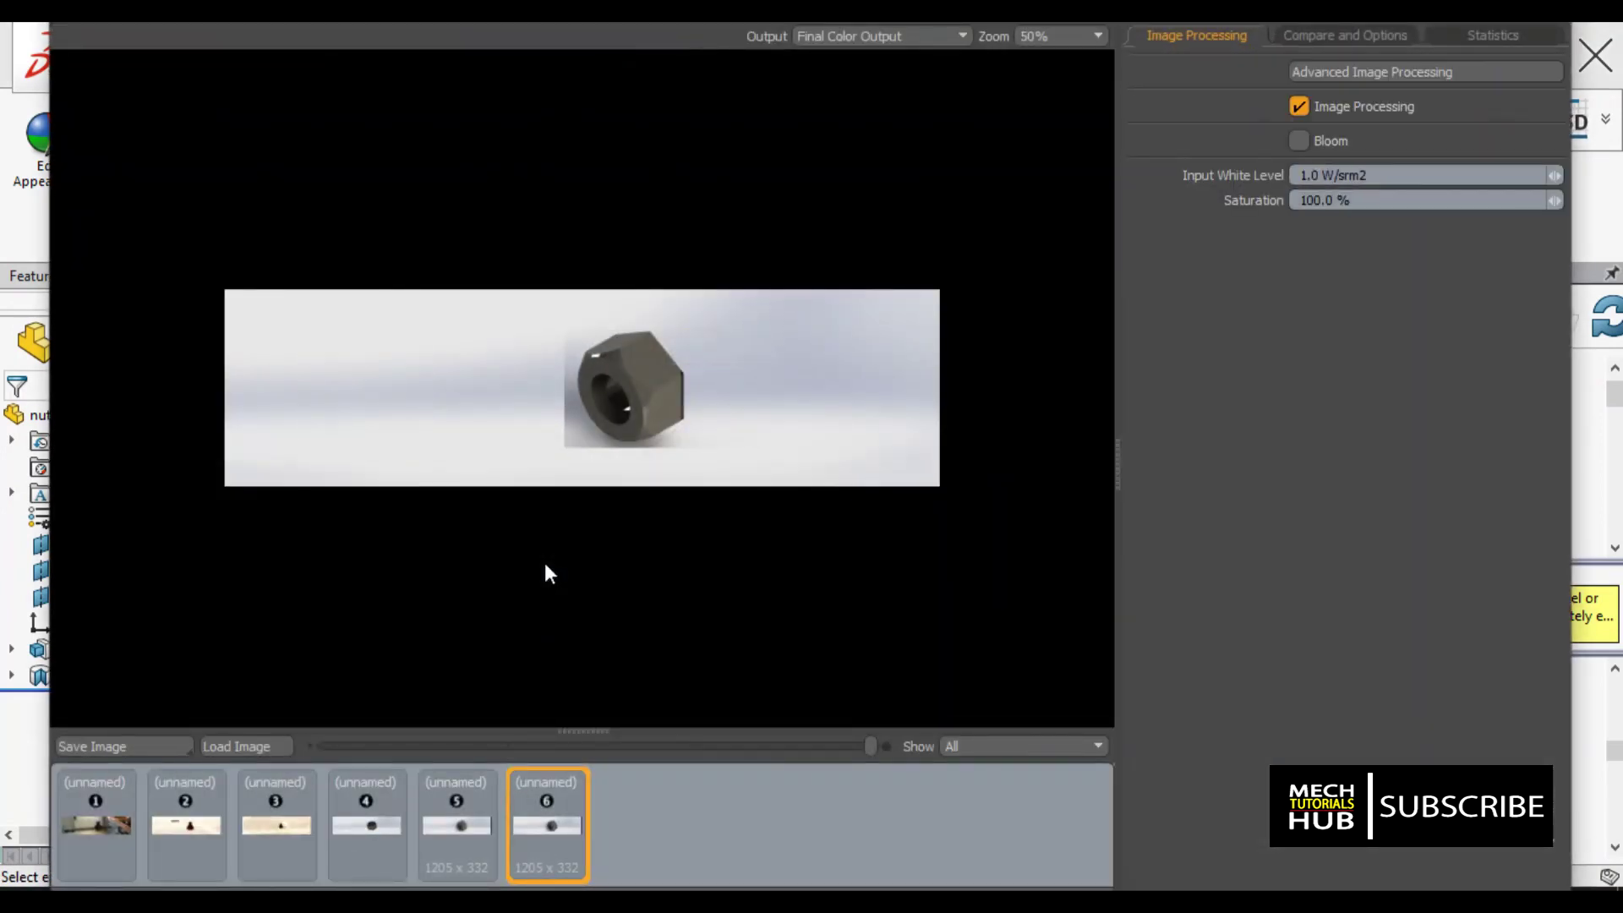
pyautogui.scroll(5, 720, 409)
pyautogui.scroll(-3, 720, 409)
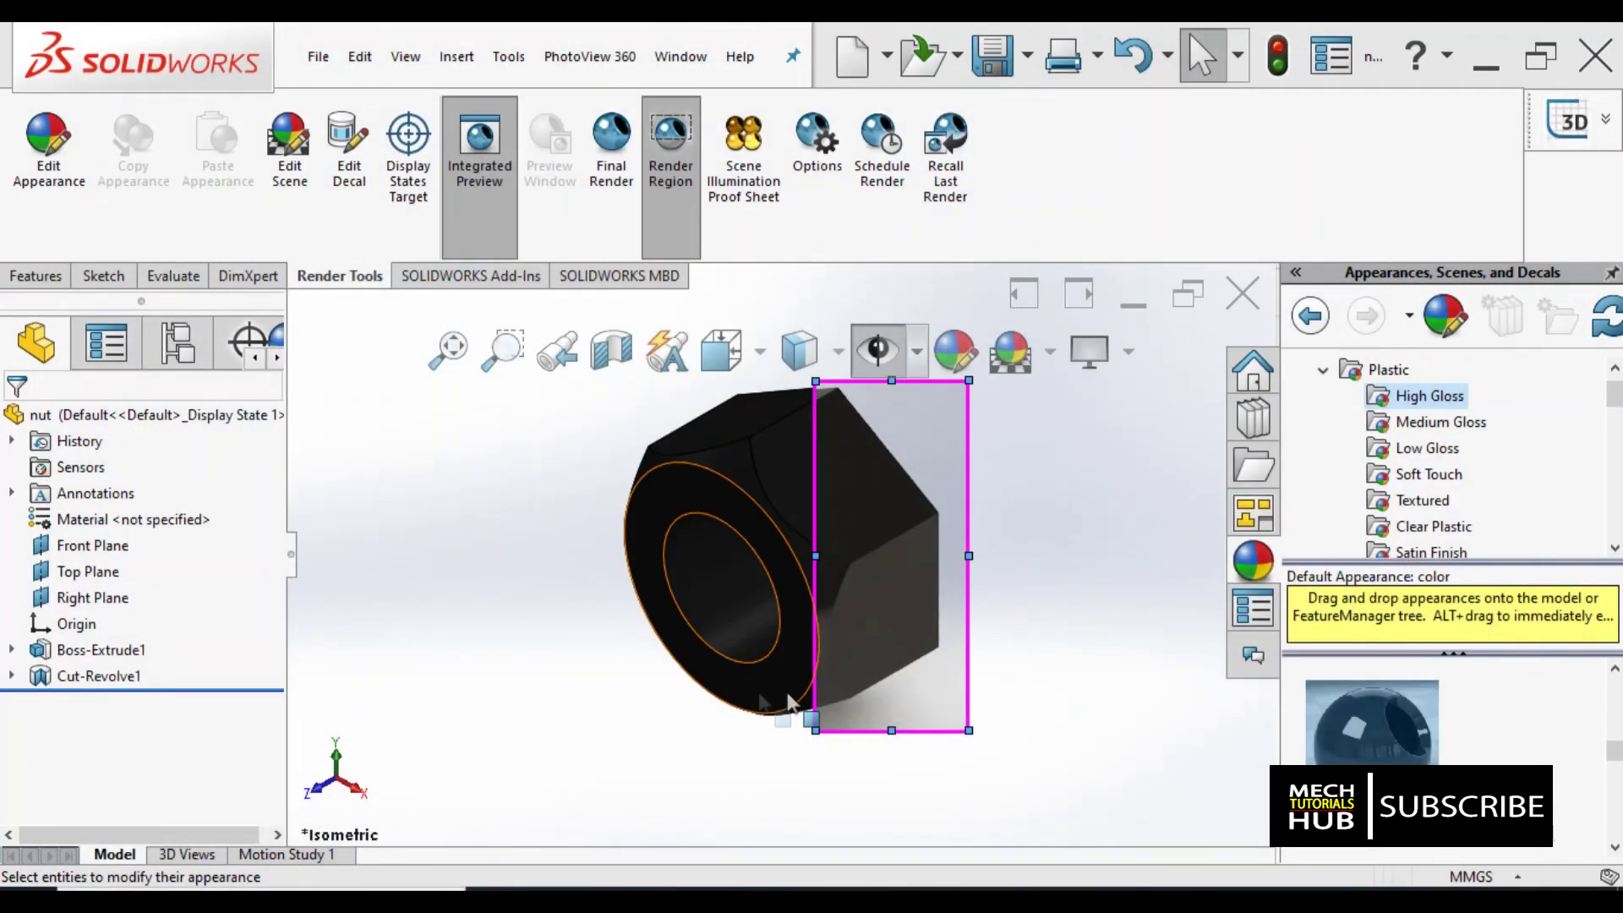
# Widen the render region to enclose the whole nut again, run another final render and inspect the black finish up close.
pyautogui.moveTo(814, 554); pyautogui.dragTo(585, 548)
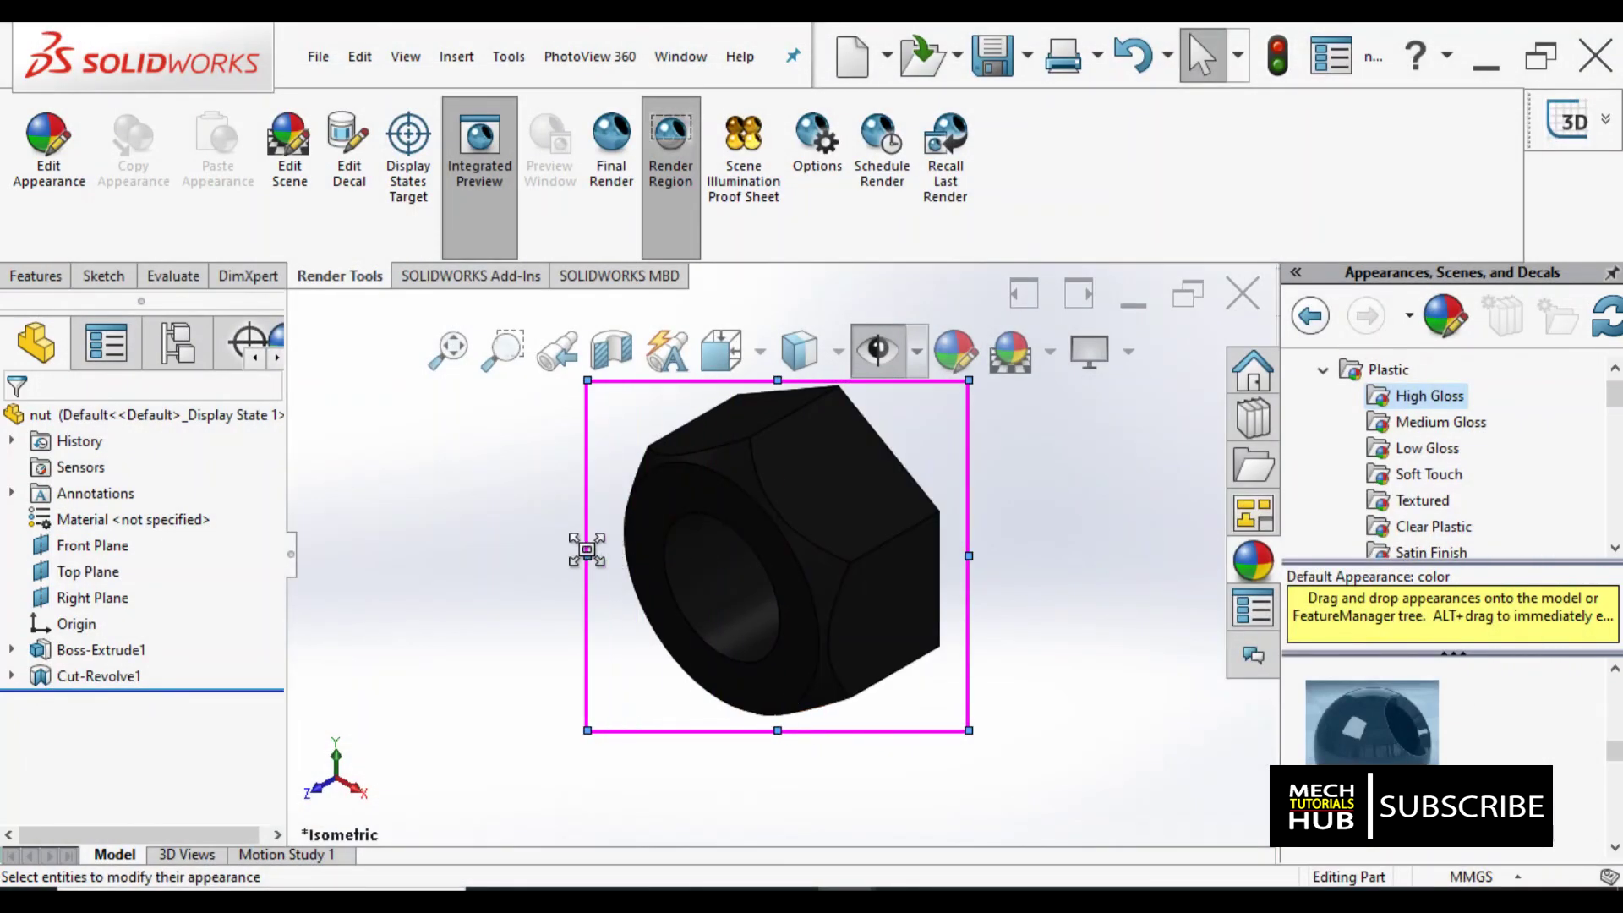
pyautogui.click(634, 174)
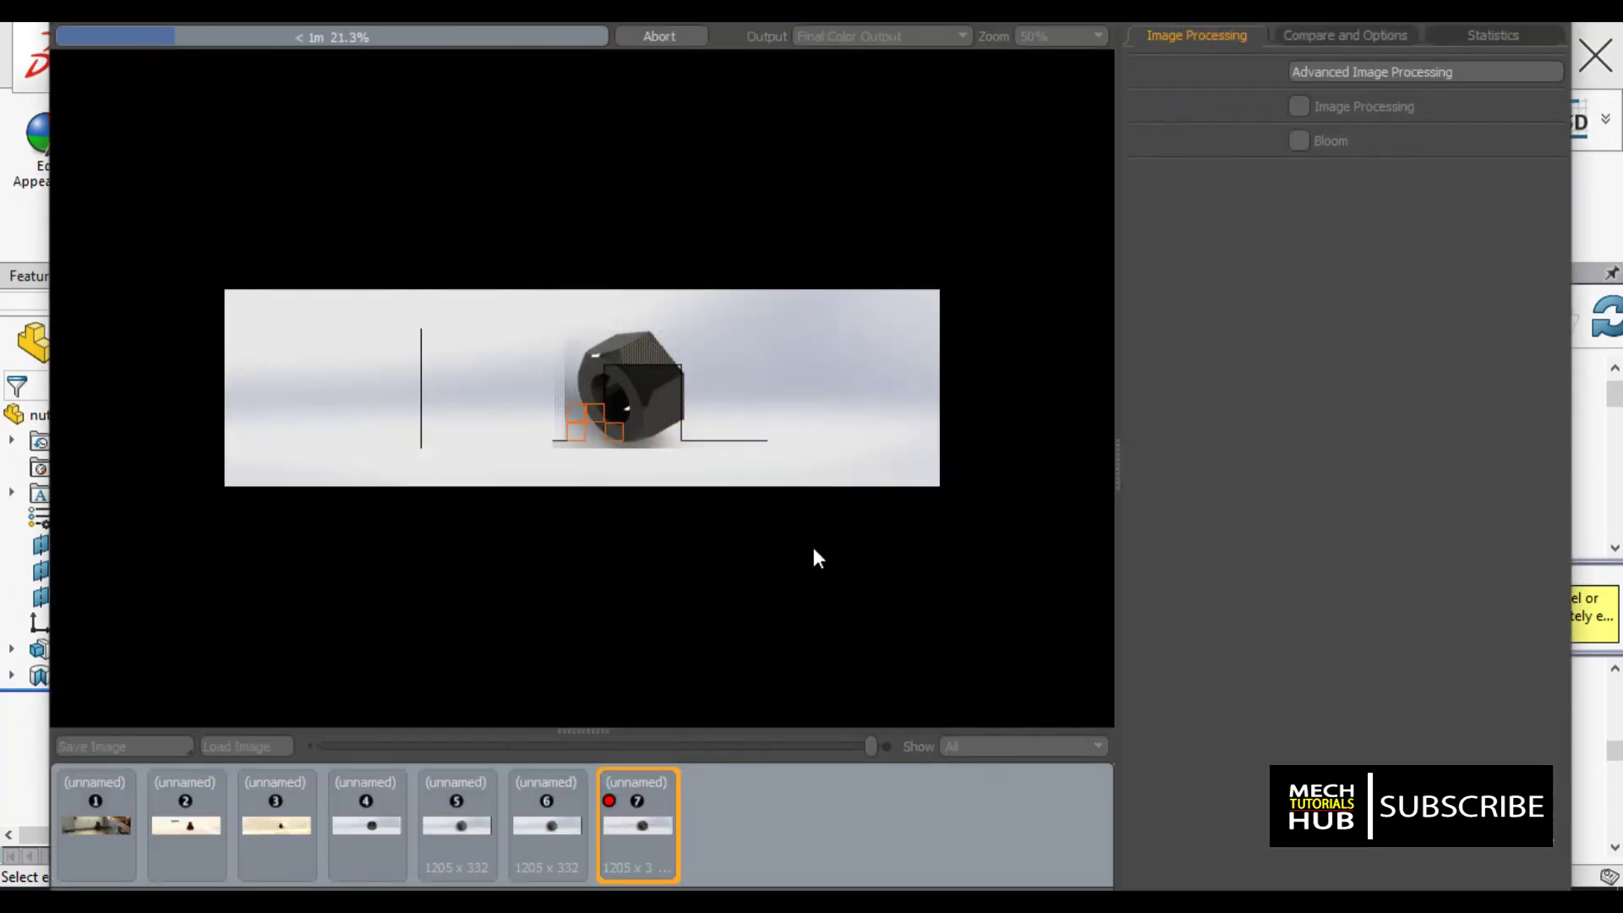
pyautogui.scroll(3, 668, 406)
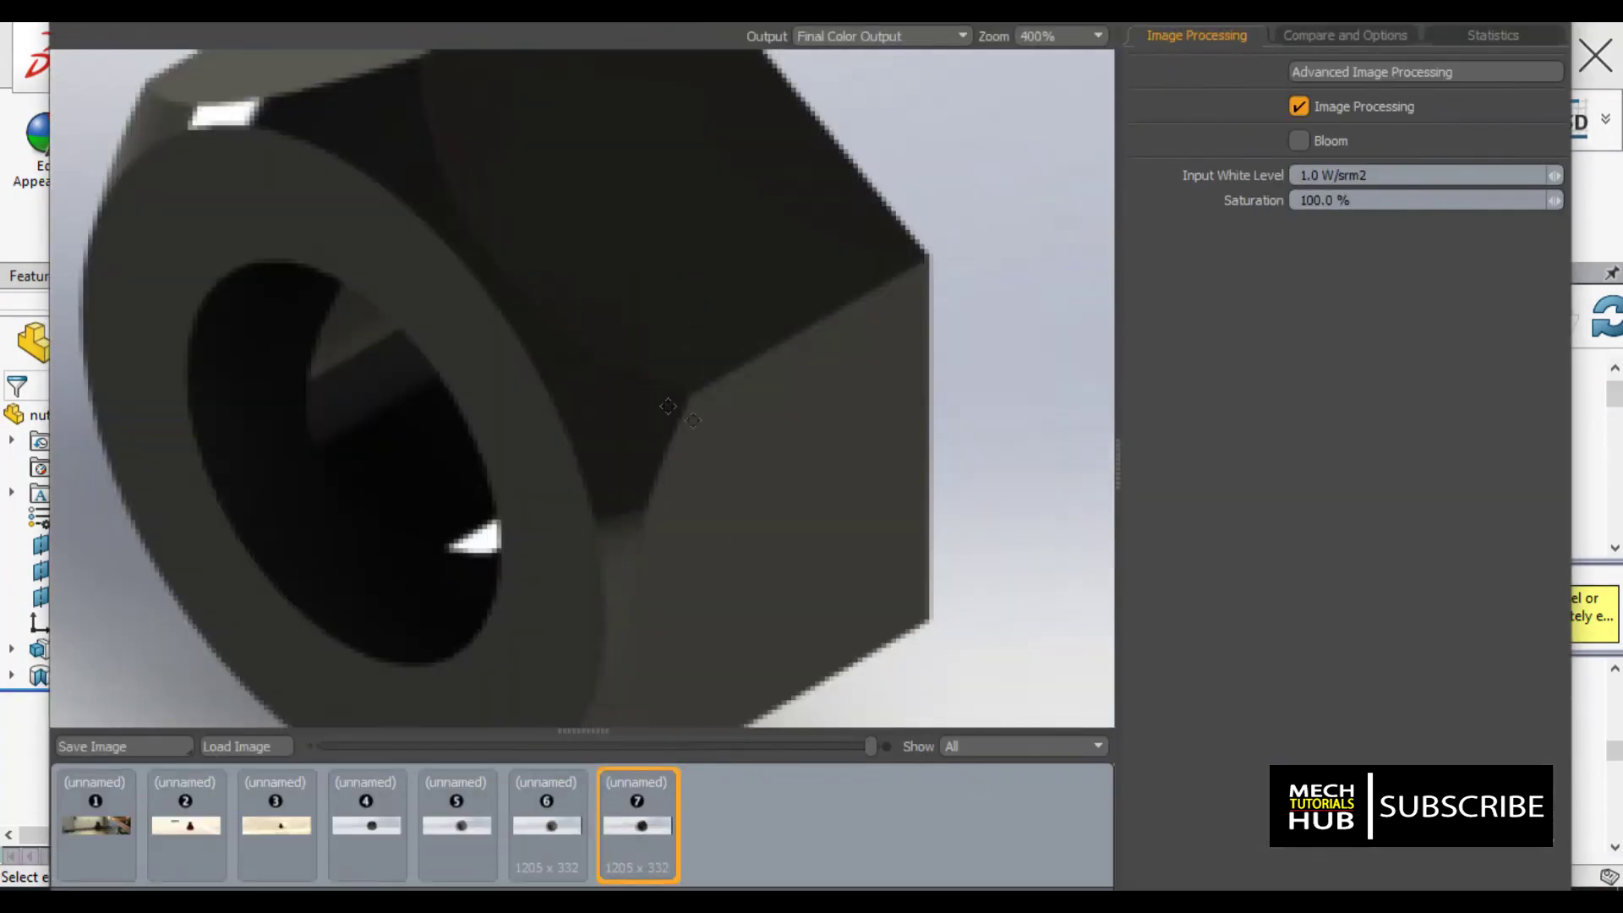
pyautogui.scroll(-2, 740, 443)
pyautogui.scroll(1, 739, 443)
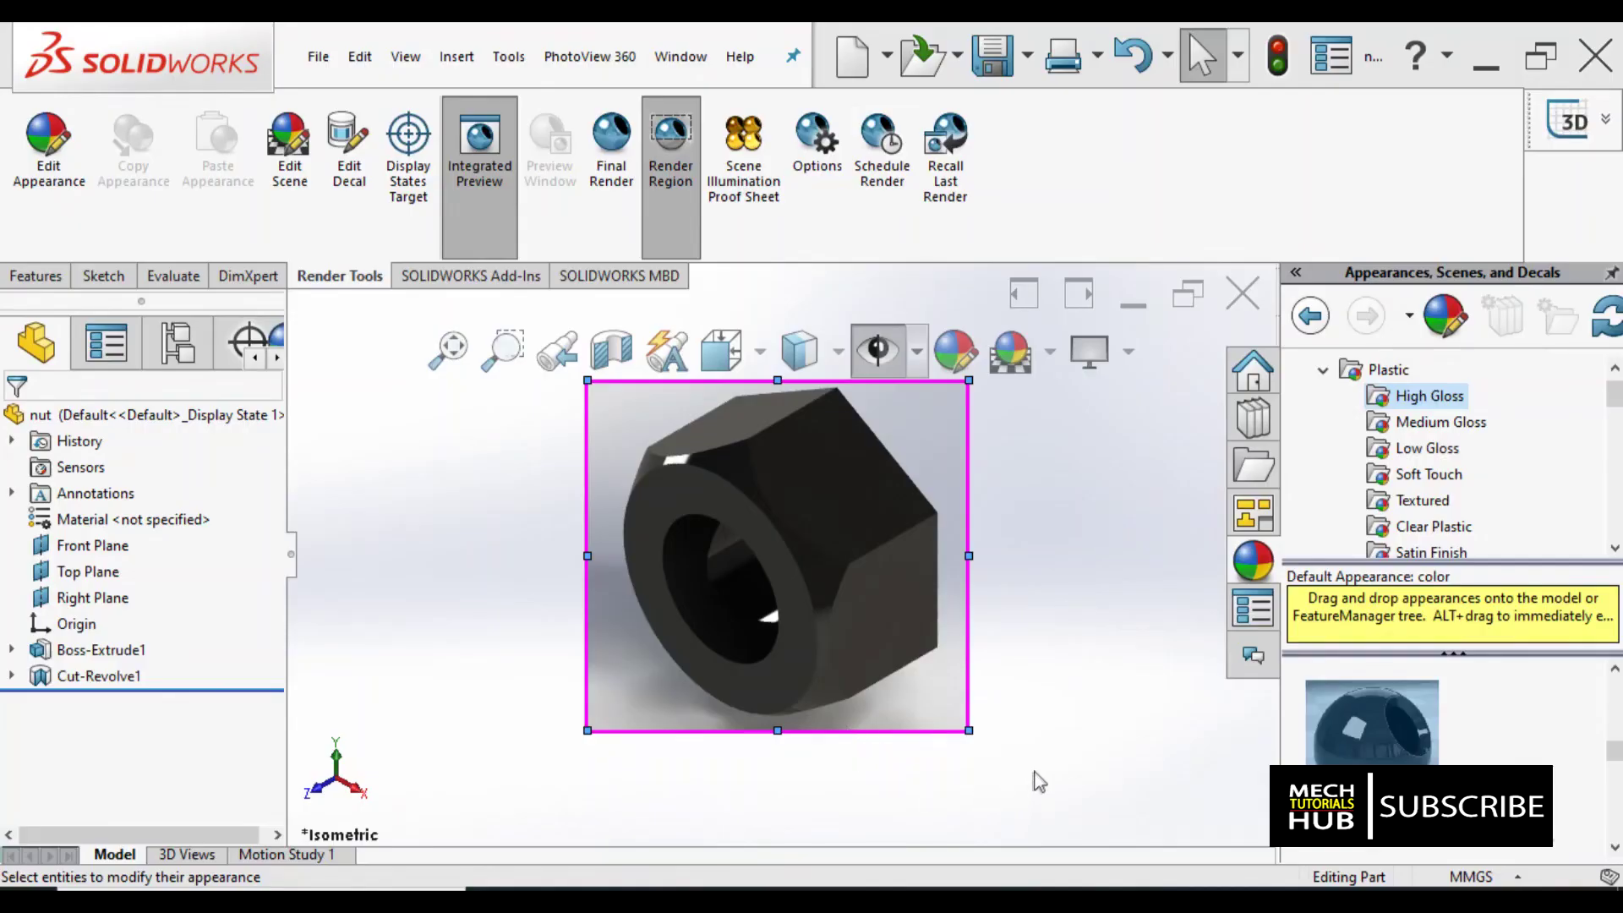
# Turn off the render region and show the nut smaller in the full-scene preview.
pyautogui.click(692, 228)
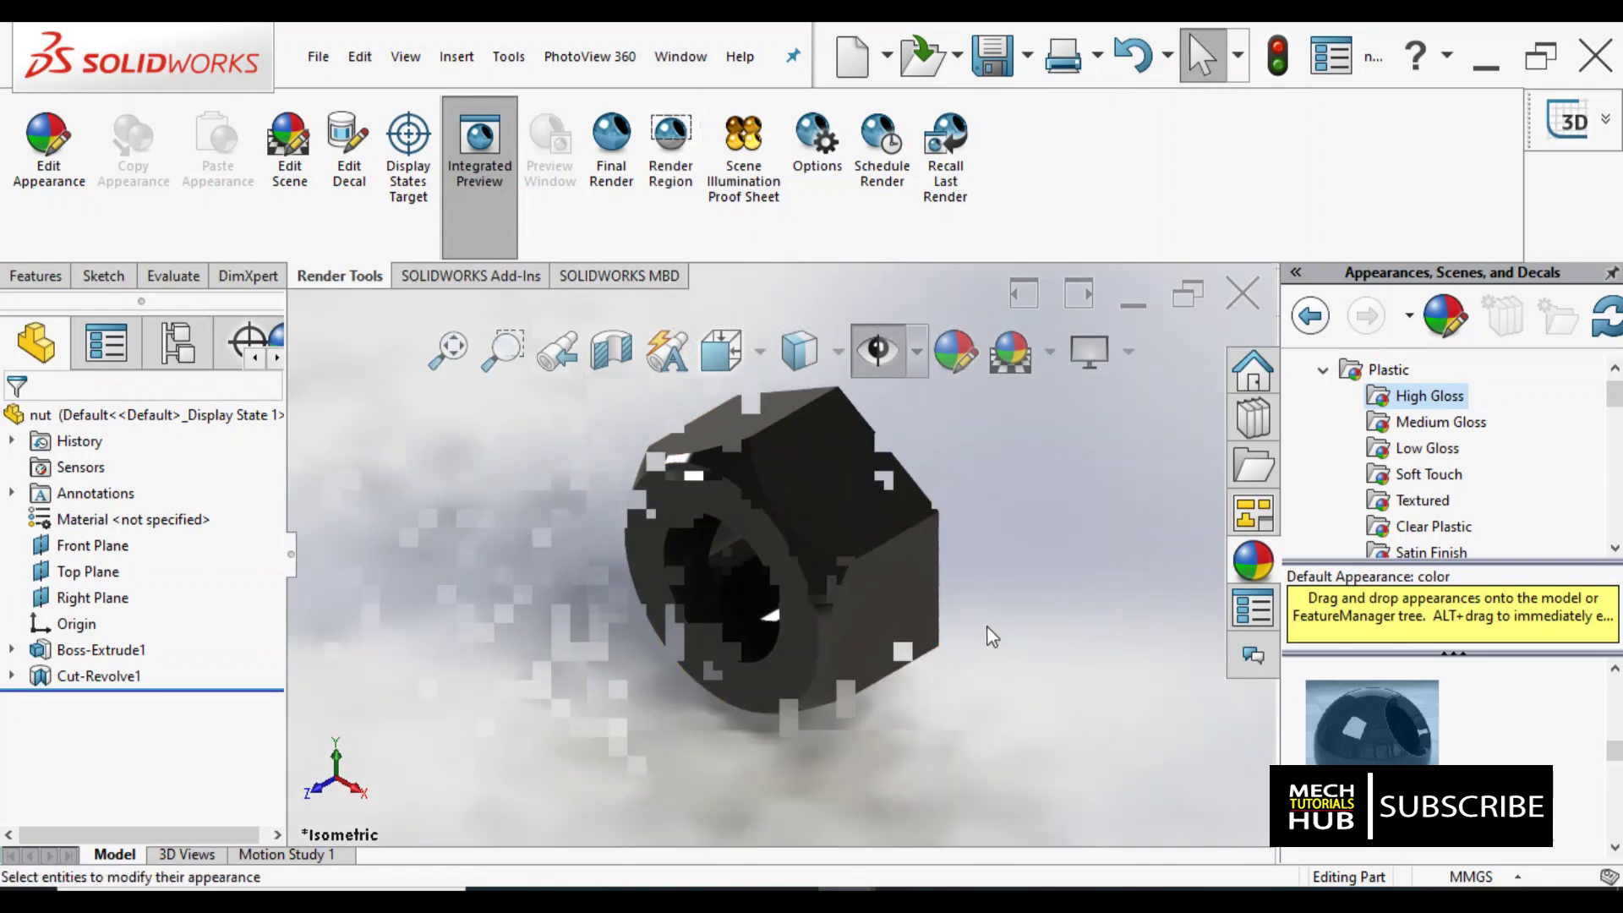
pyautogui.press('z')
pyautogui.scroll(-1, 788, 504)
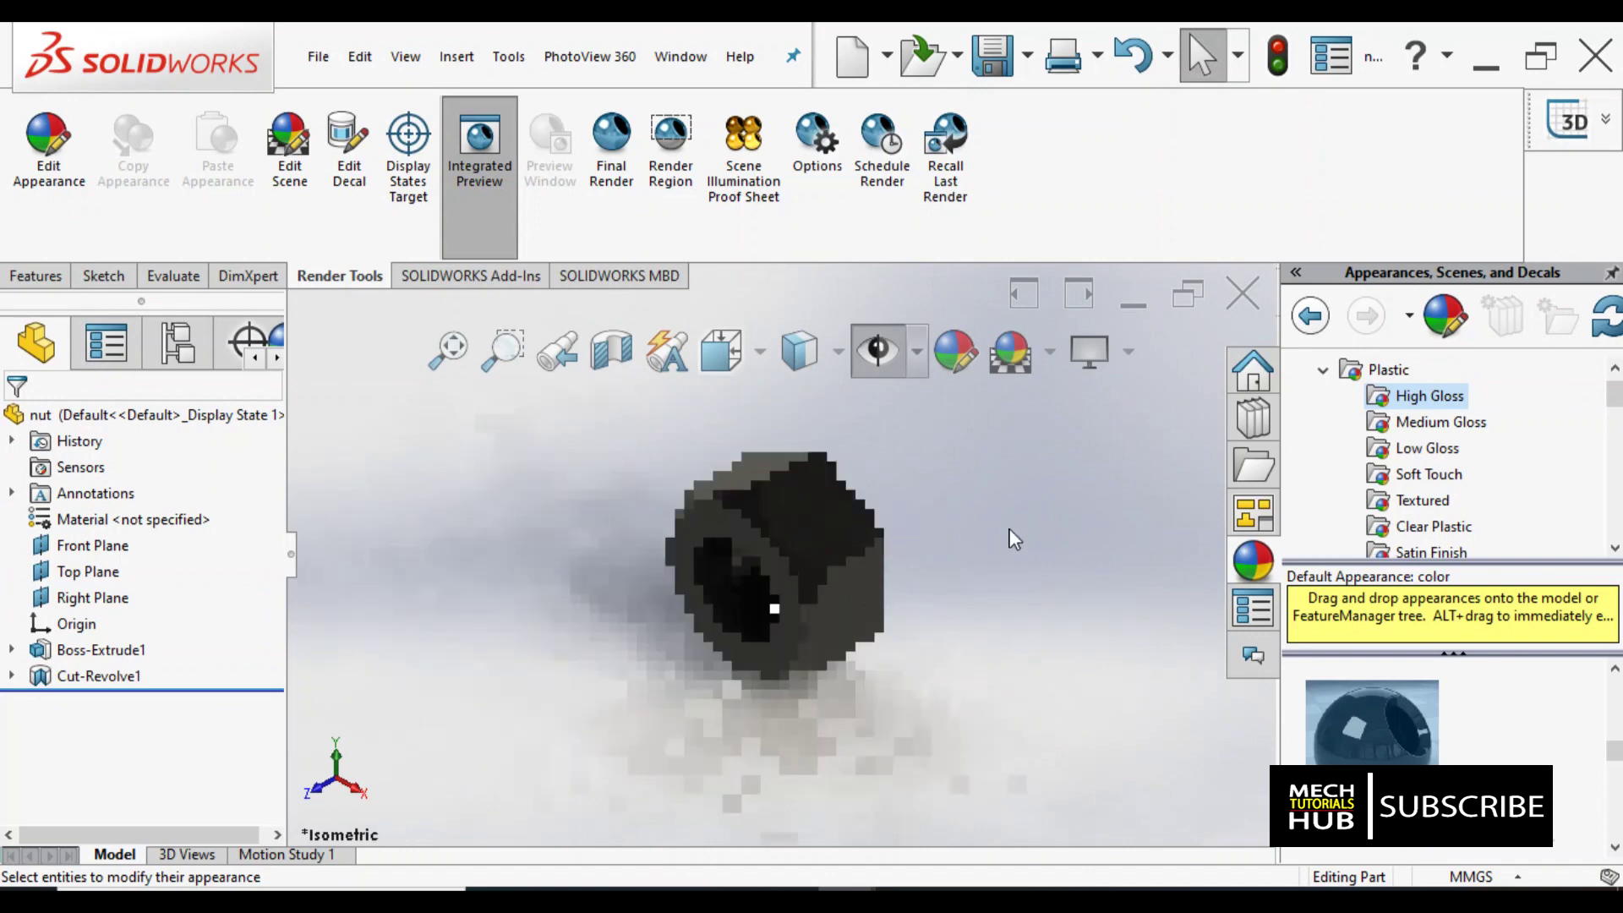